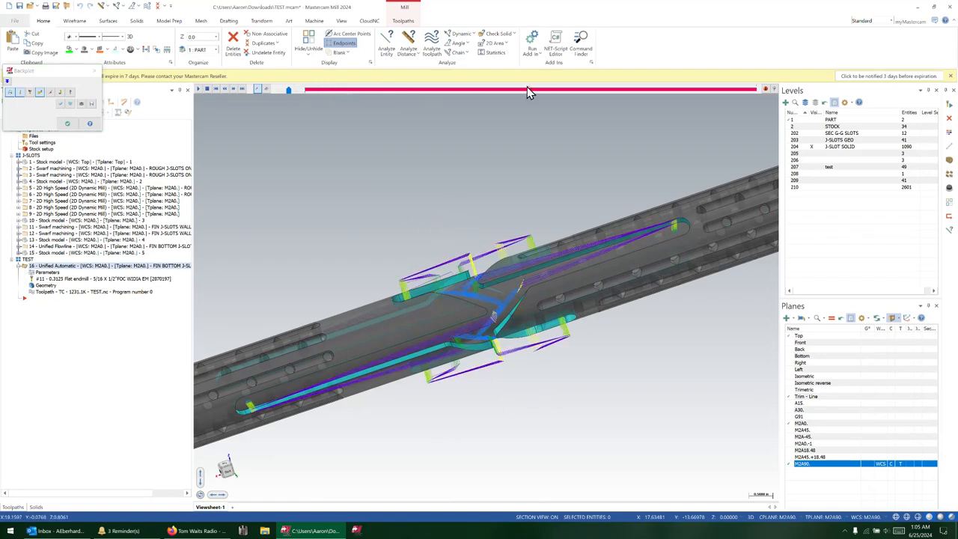
Step: Examine the backplotted Unified Automatic toolpath motion across the J-slot floor, slot ends and junction area, and close the backplot
scroll(537, 284, up, 4)
middle_drag(537, 284, 417, 268)
scroll(520, 297, up, 5)
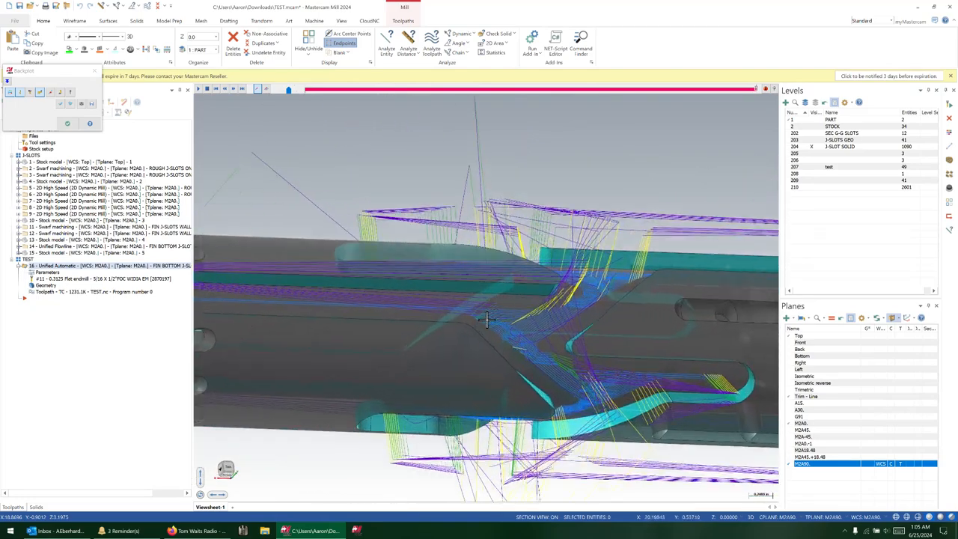
scroll(449, 314, up, 5)
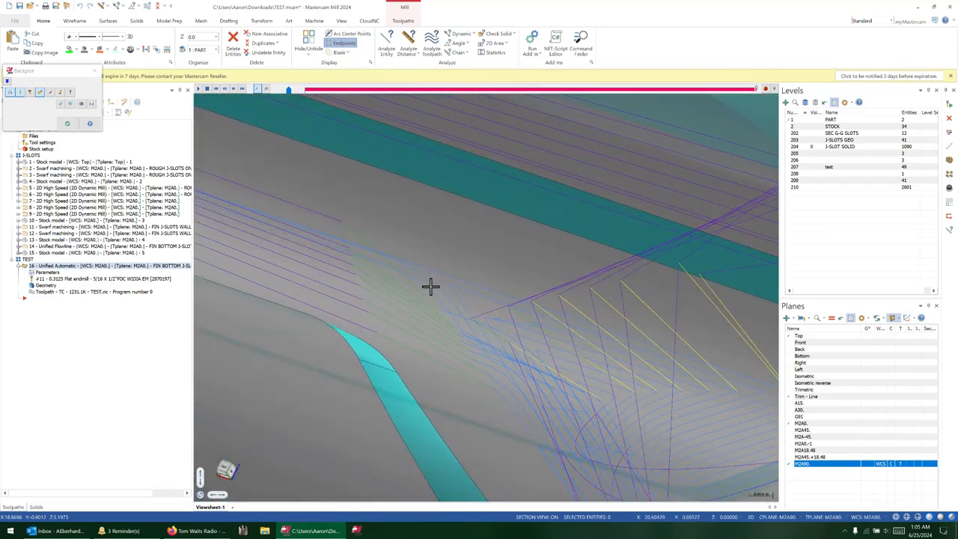
scroll(429, 287, down, 5)
middle_drag(441, 274, 580, 282)
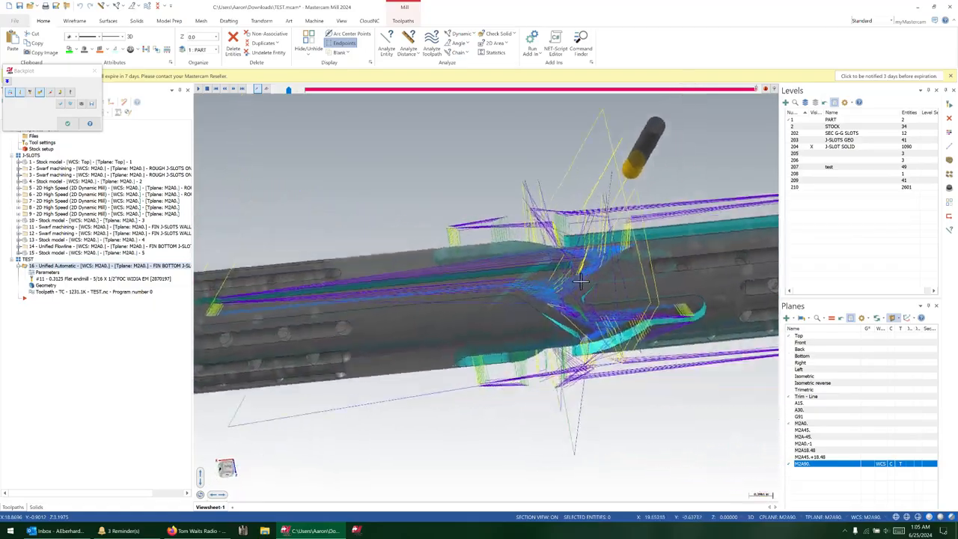
scroll(598, 224, up, 6)
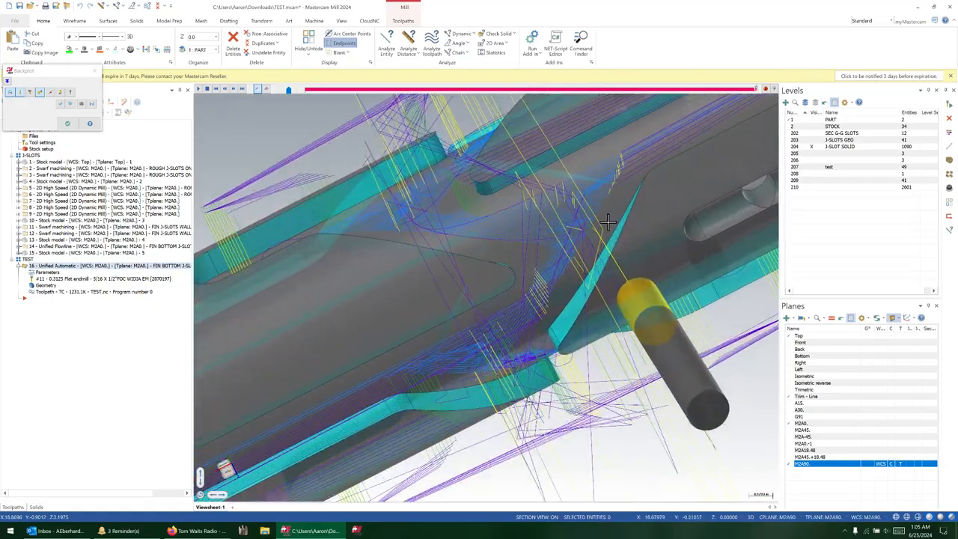
scroll(608, 175, down, 5)
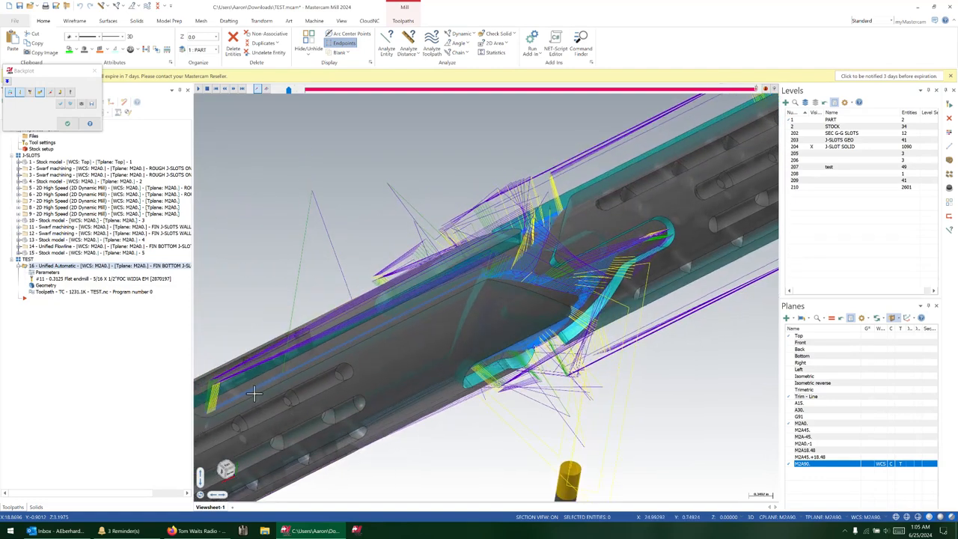
middle_drag(541, 237, 582, 214)
scroll(598, 206, up, 6)
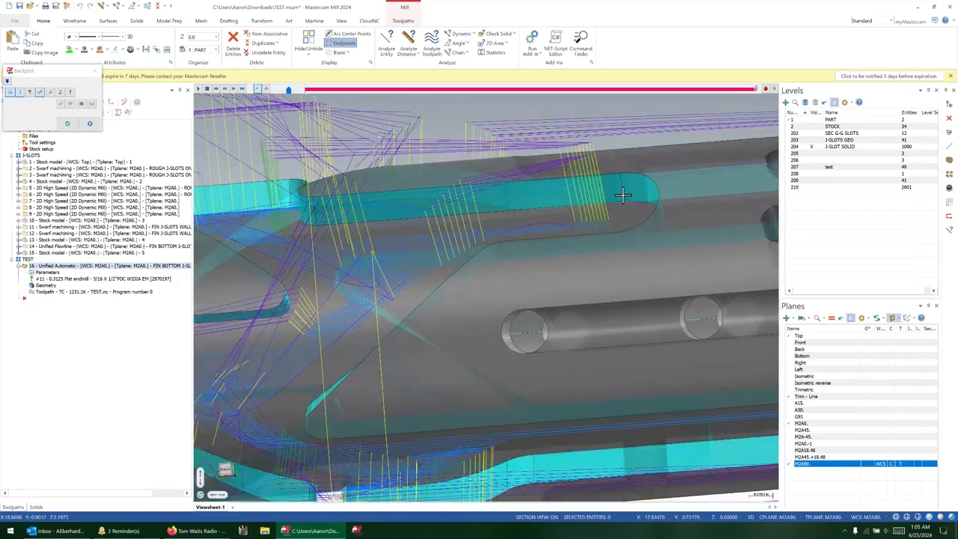
mouse_move(599, 212)
middle_down()
mouse_move(616, 229)
mouse_move(637, 228)
mouse_move(635, 216)
mouse_move(672, 200)
middle_up()
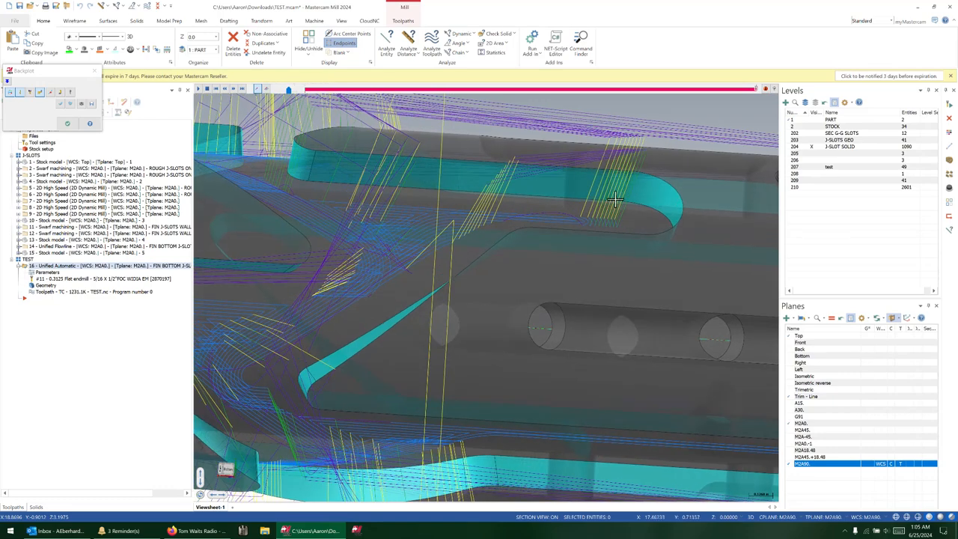
middle_drag(324, 177, 375, 210)
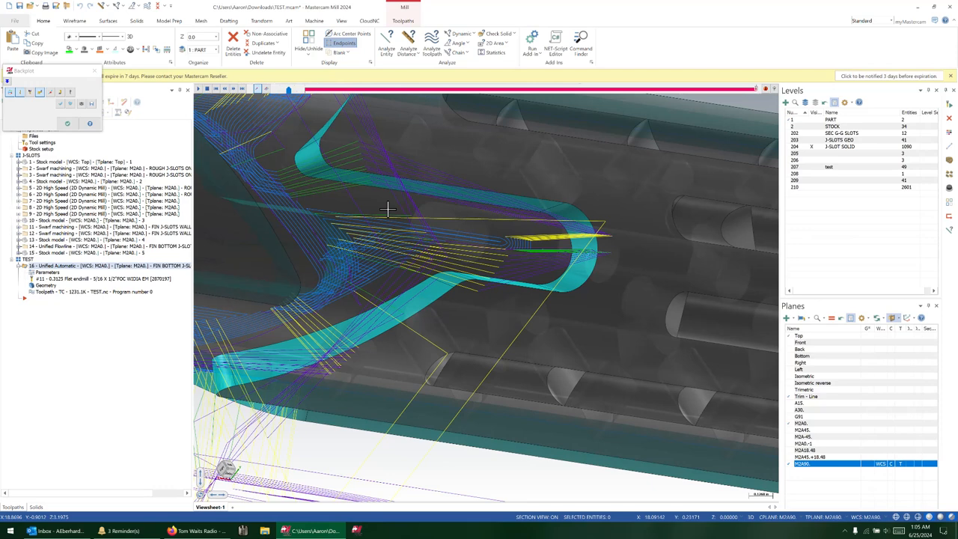
scroll(138, 291, down, 3)
scroll(256, 282, down, 2)
middle_drag(234, 280, 476, 279)
scroll(476, 280, up, 8)
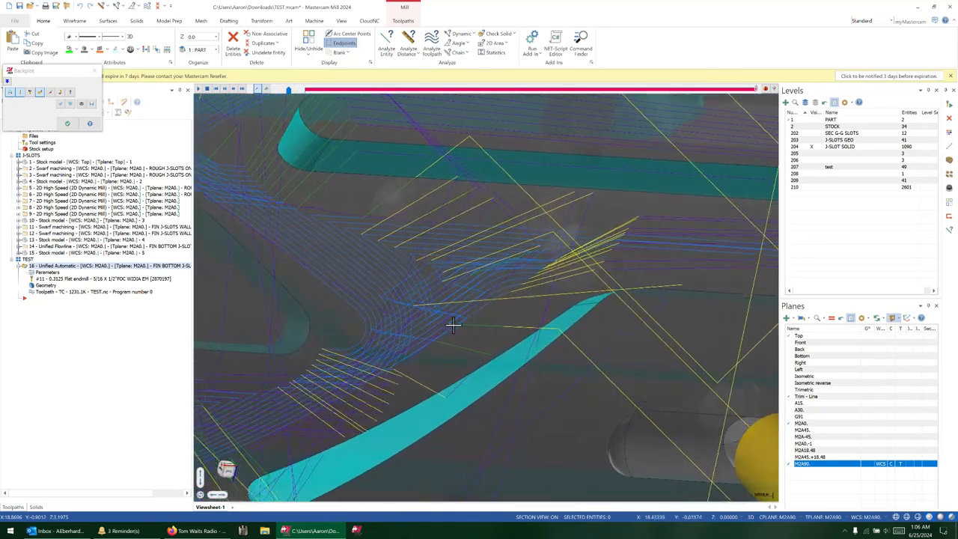
scroll(481, 334, up, 5)
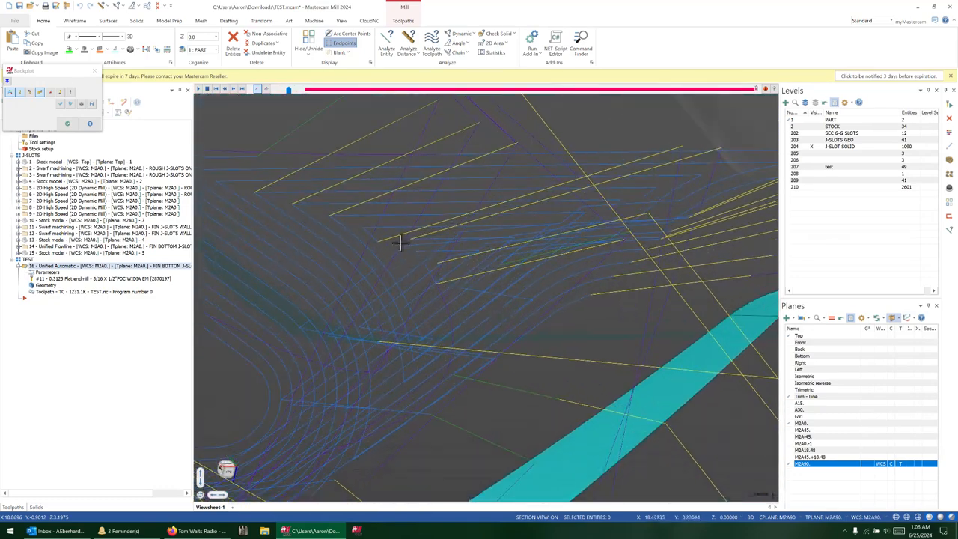
middle_drag(386, 353, 402, 334)
middle_drag(368, 361, 558, 329)
scroll(592, 379, down, 2)
click(70, 125)
click(427, 368)
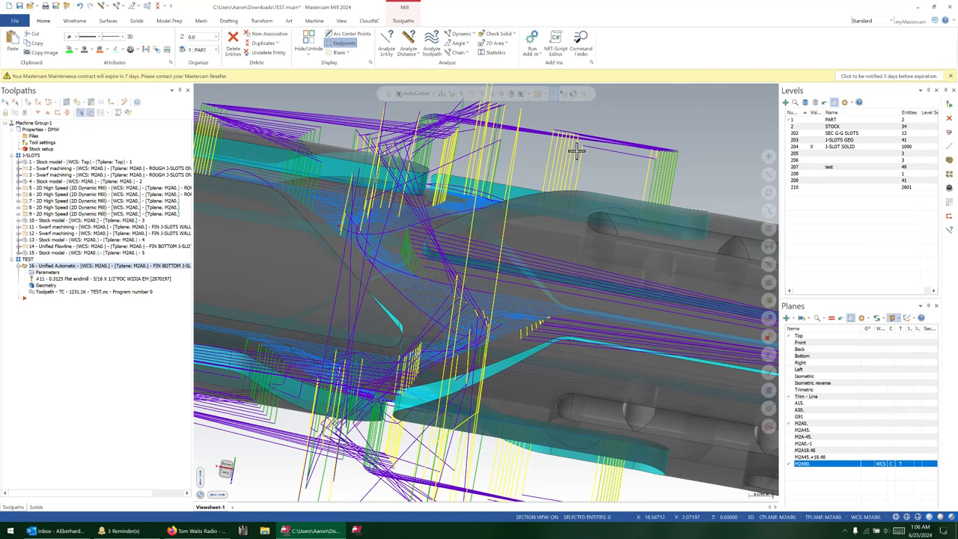
Step: Create a new Unified multiaxis toolpath, reload its toolpath defaults and choose tool 11, the 5/16 flat endmill
click(404, 21)
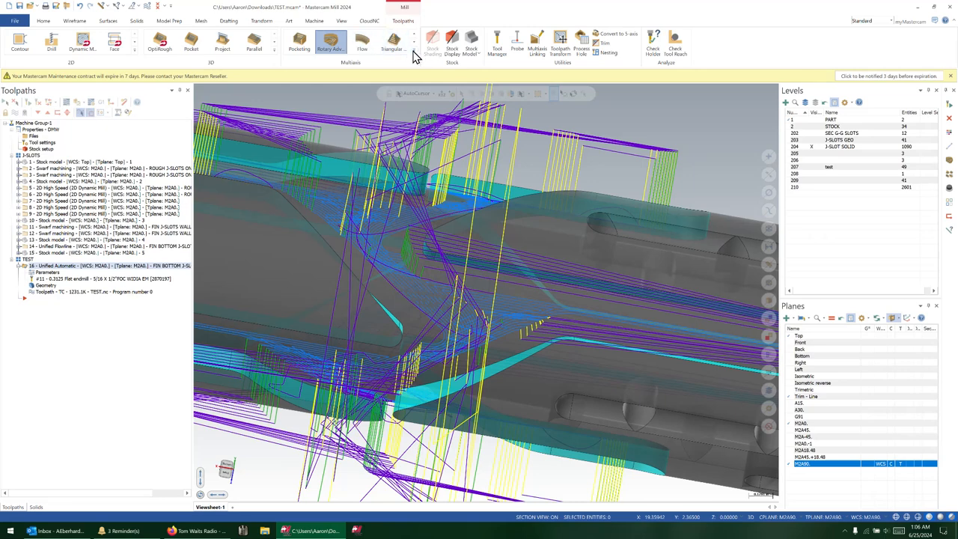
click(413, 50)
click(364, 39)
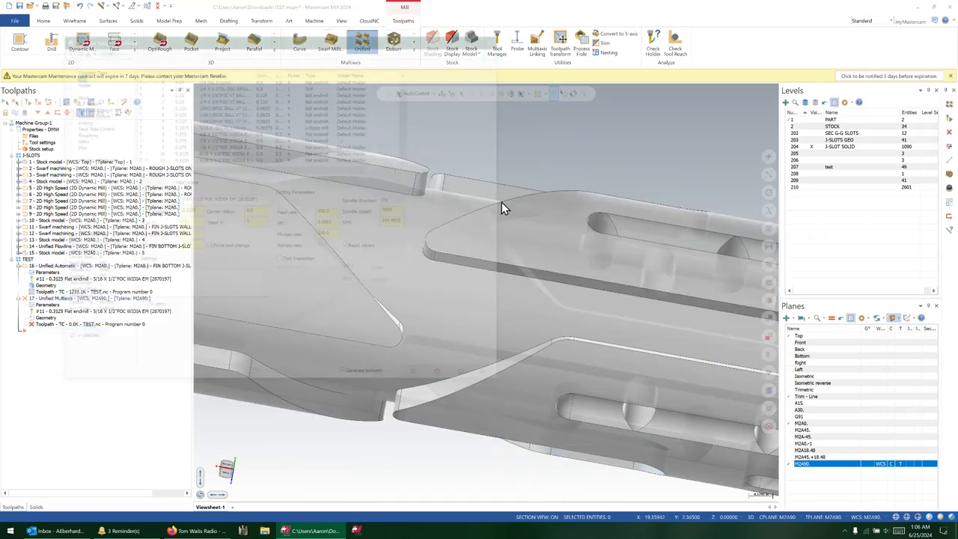
click(202, 159)
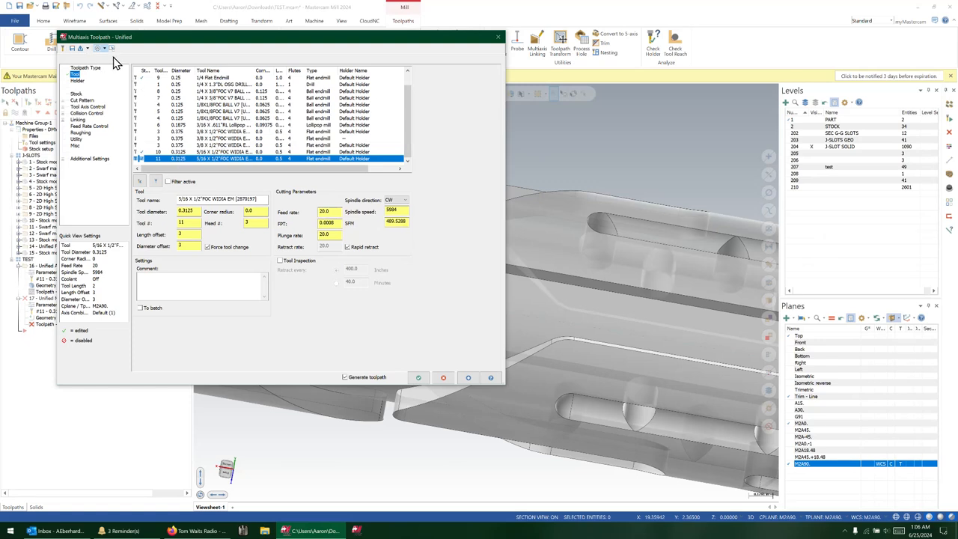
click(87, 48)
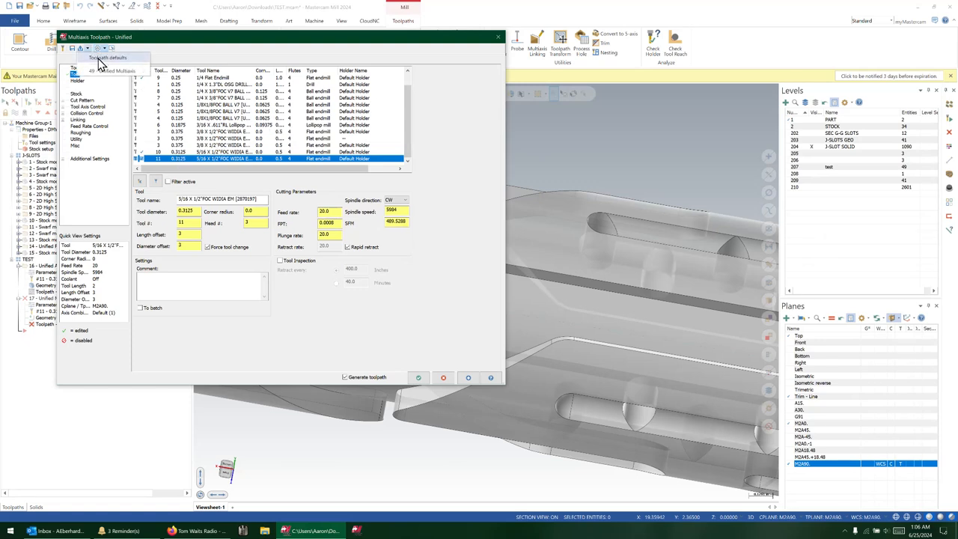
click(99, 59)
key(Return)
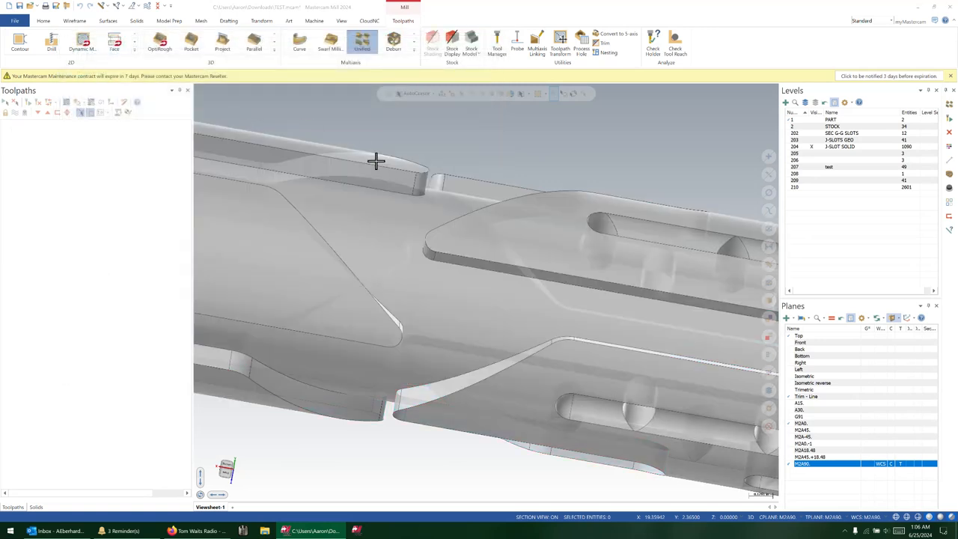
click(78, 76)
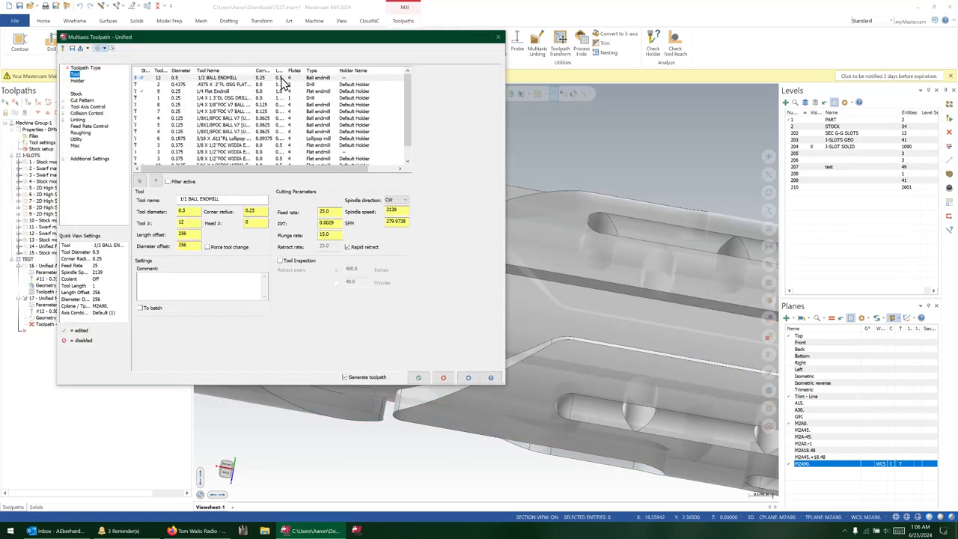
Step: Add an Automatic cut pattern with Machining boundary - Parallel style and select the J-slot floor face as machining geometry
click(81, 99)
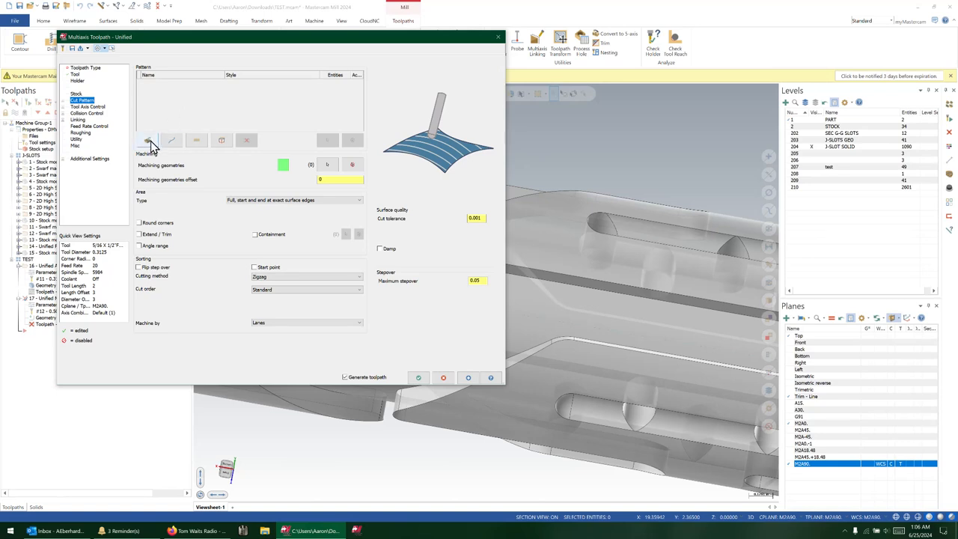
click(150, 141)
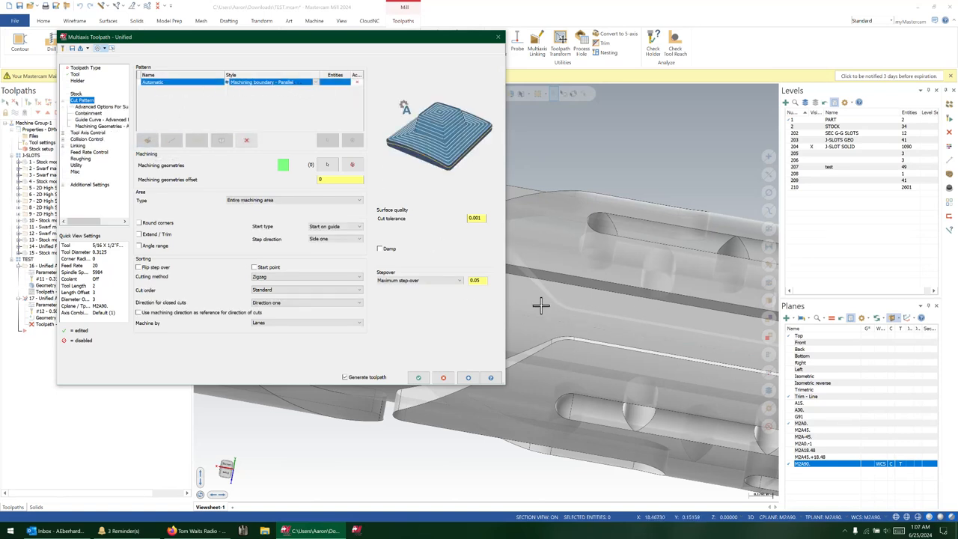
click(327, 164)
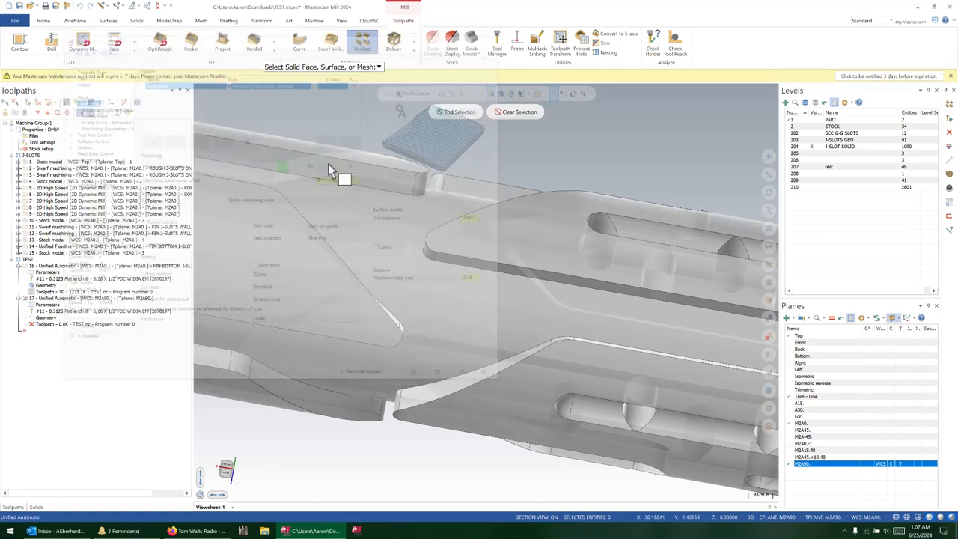
click(435, 270)
click(456, 112)
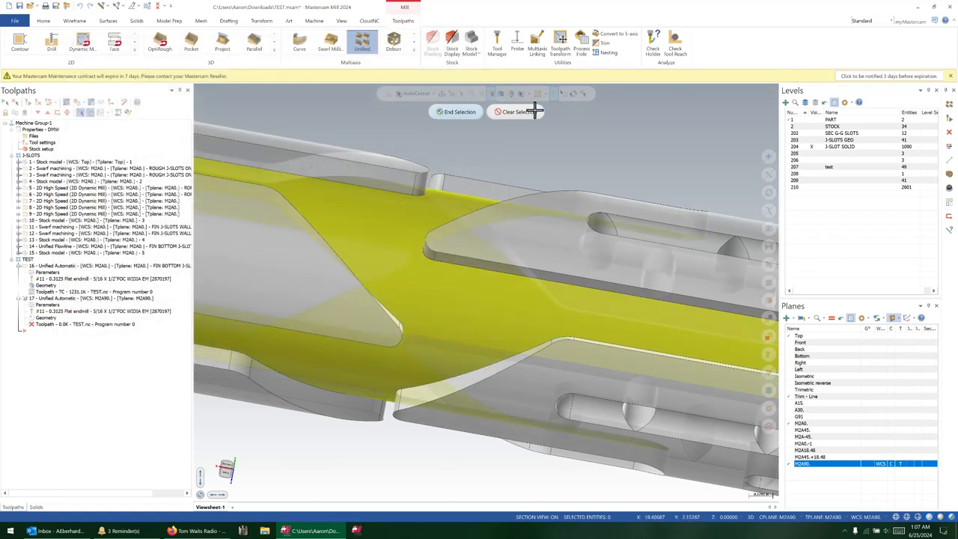
middle_drag(660, 374, 625, 292)
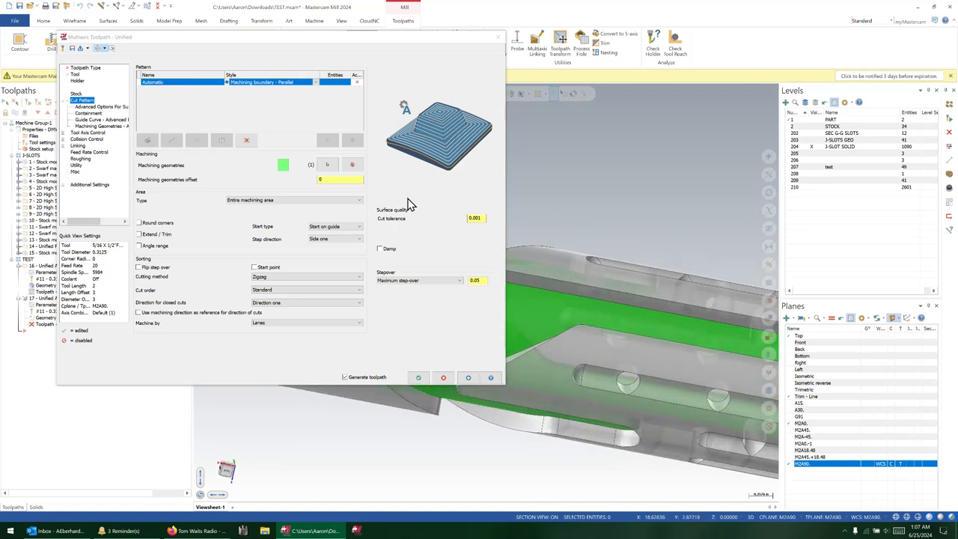
Step: Set the maximum step-over to 0.02 and disable the first collision control check
click(476, 280)
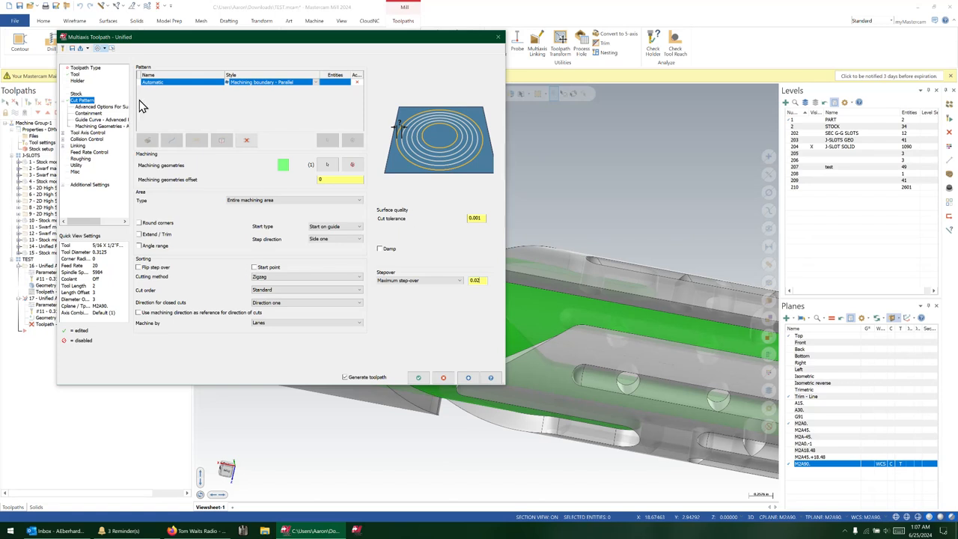
click(93, 133)
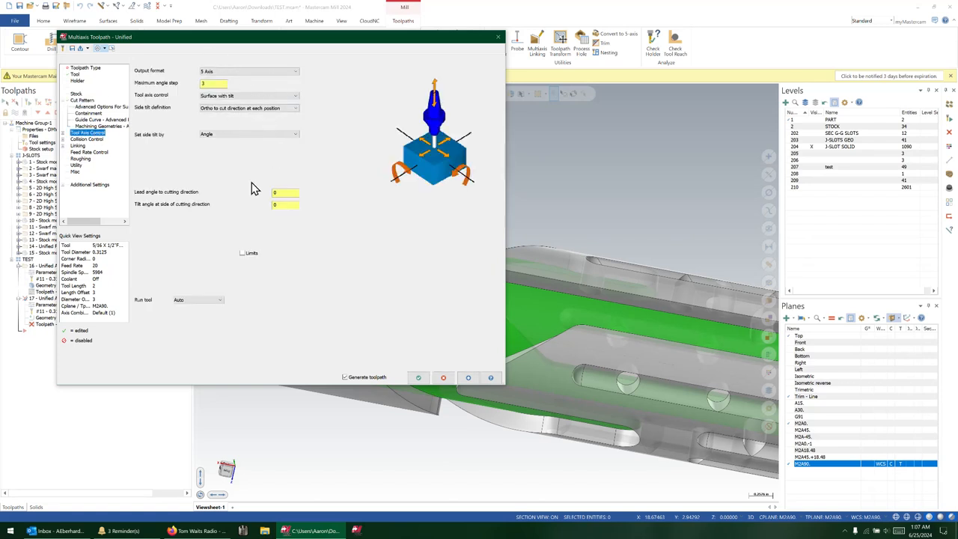
click(100, 140)
click(140, 77)
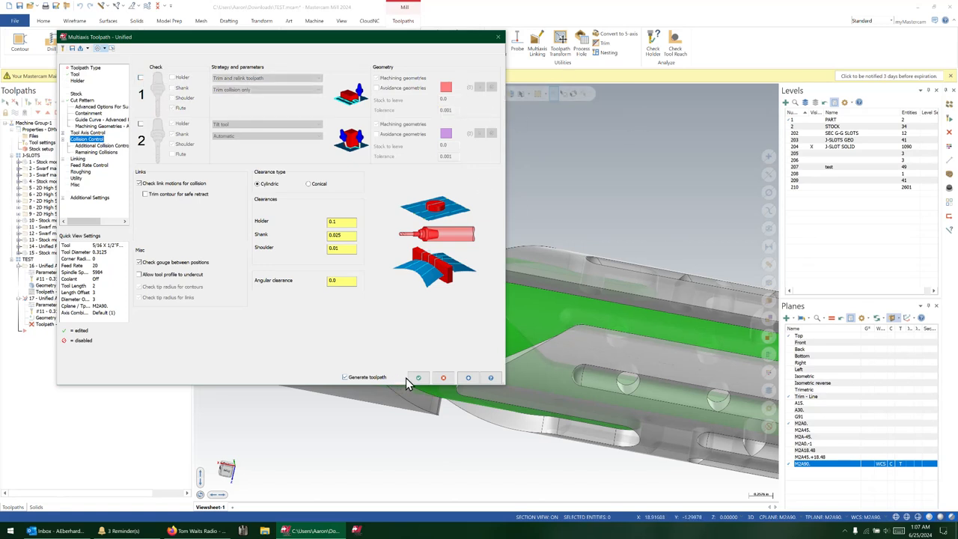
Step: Apply the Unified toolpath parameters and decline changing the calculation type to Contact mode
click(469, 379)
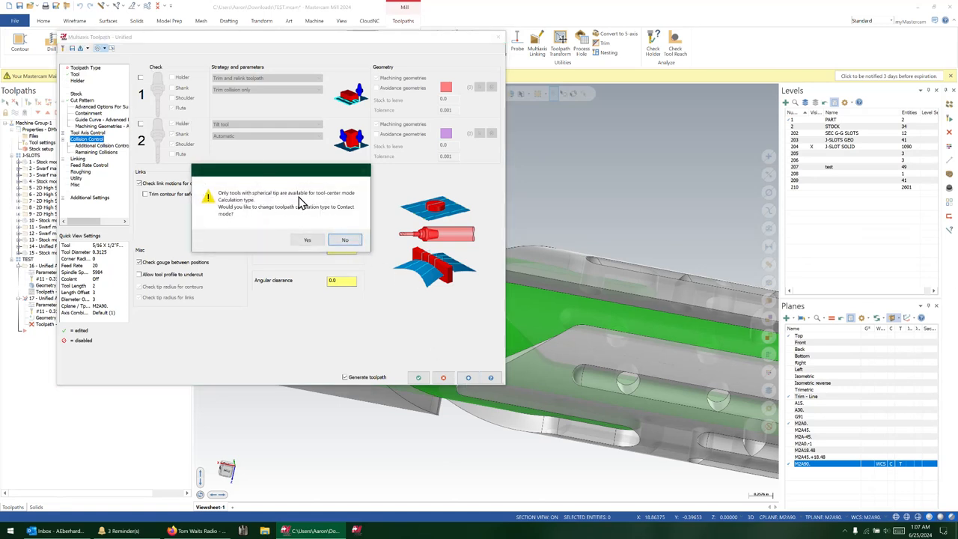
click(347, 247)
click(551, 295)
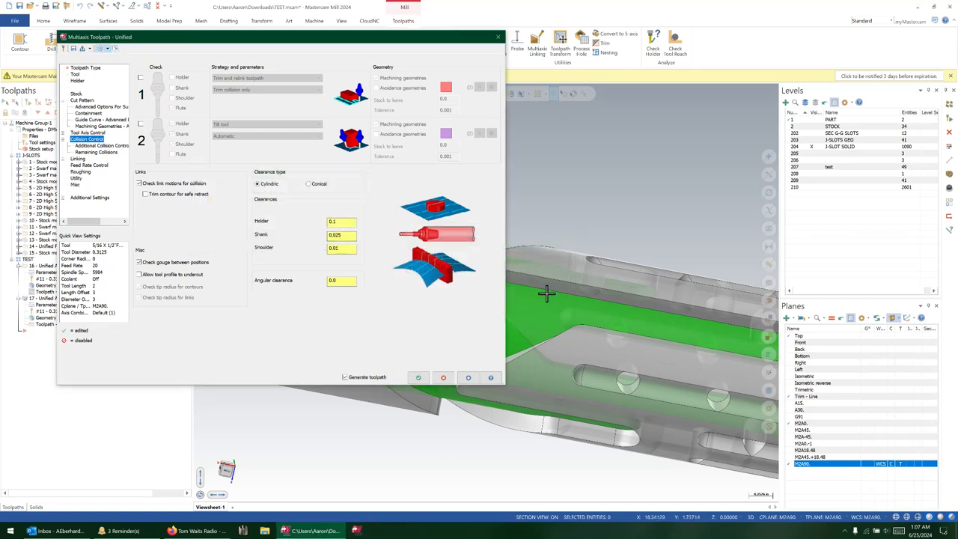
Step: Review the calculation type options in the advanced machining geometries settings and set the type to Contact mode
click(101, 126)
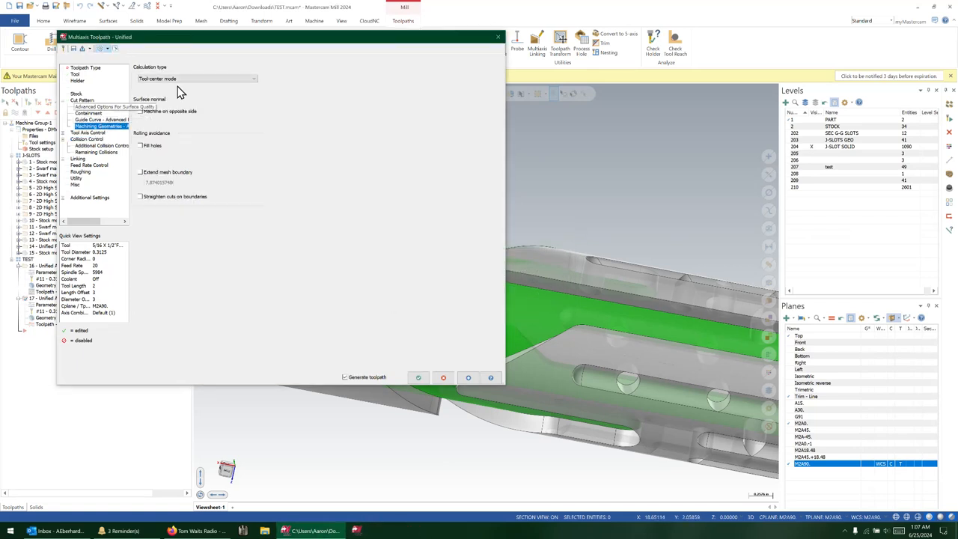
click(210, 79)
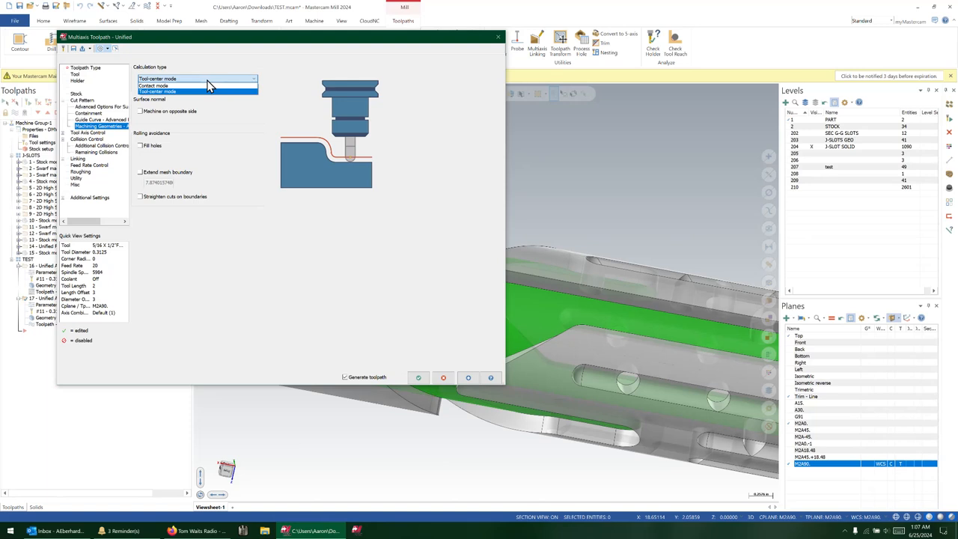
click(172, 91)
click(84, 100)
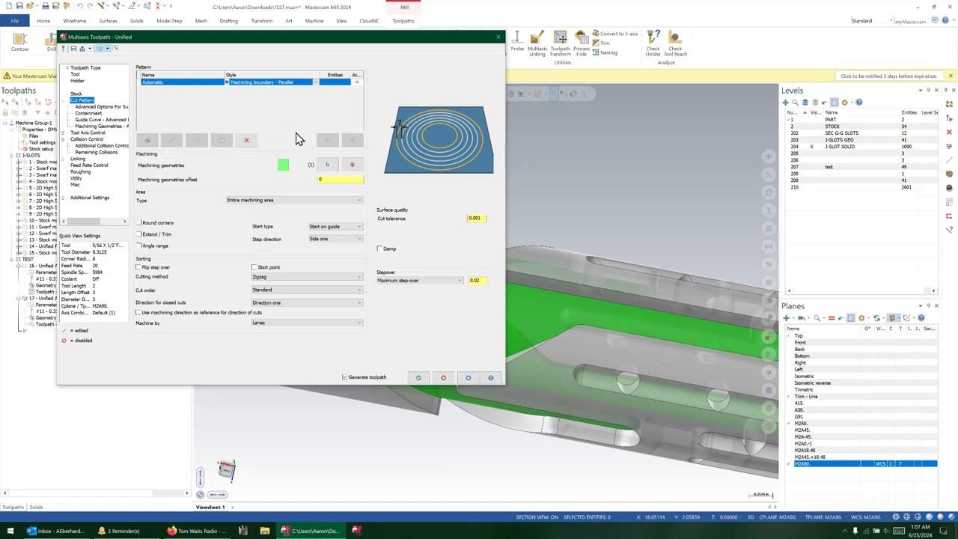
click(101, 126)
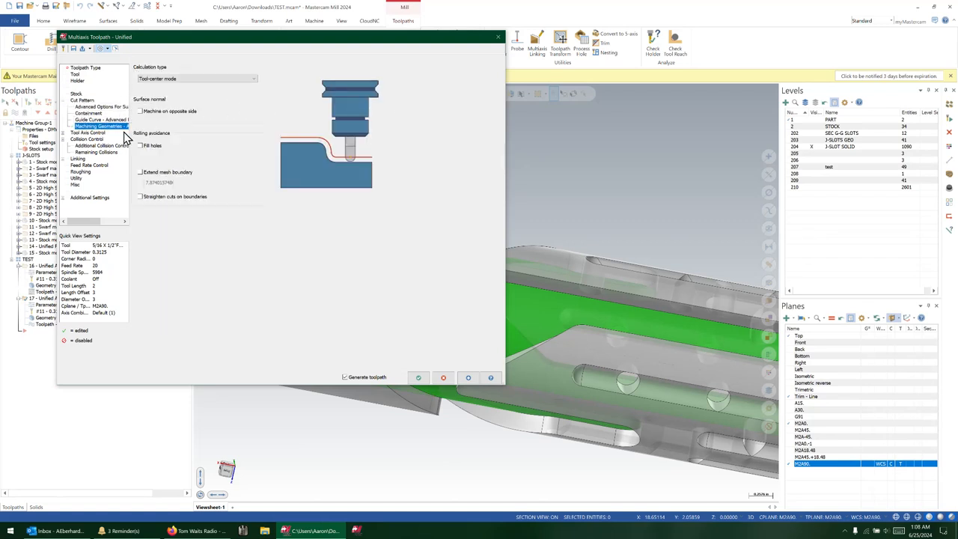
click(211, 80)
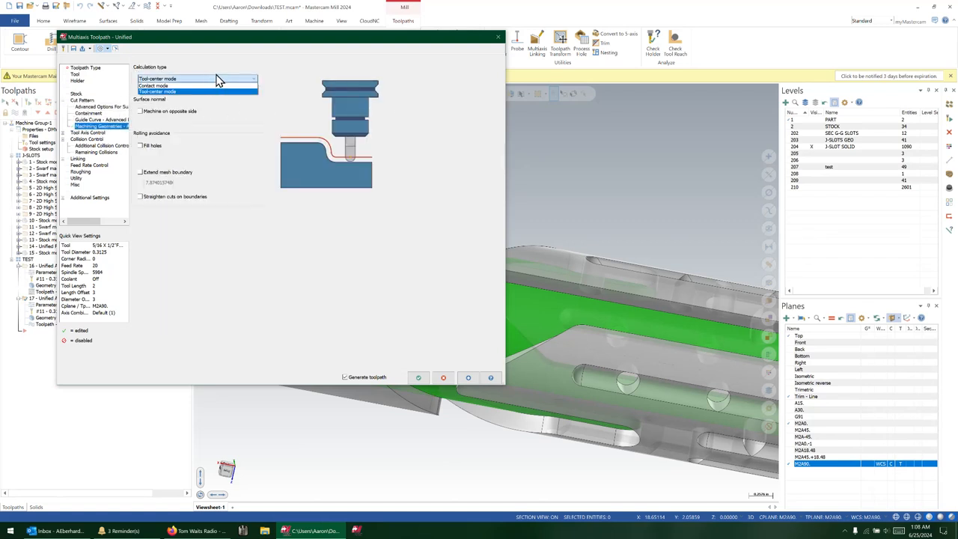
click(147, 79)
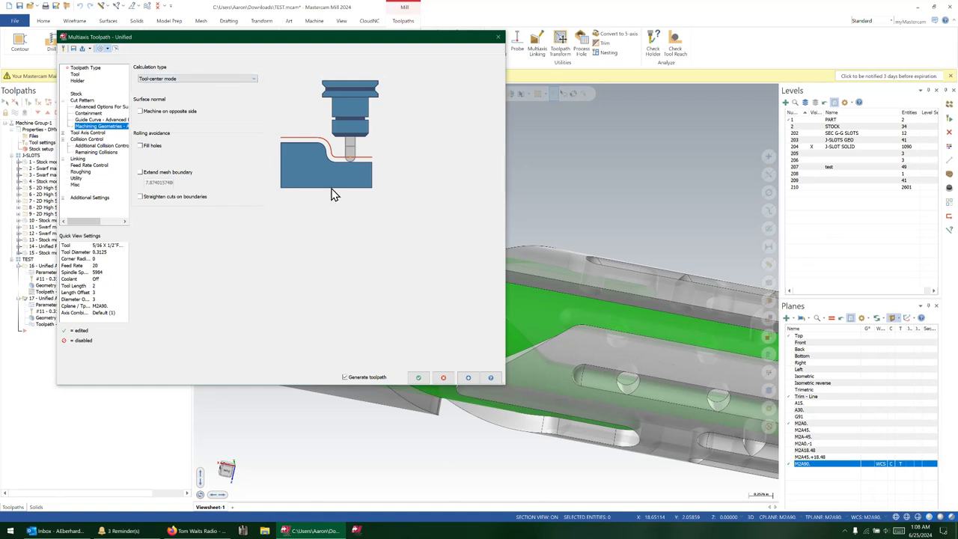
click(198, 81)
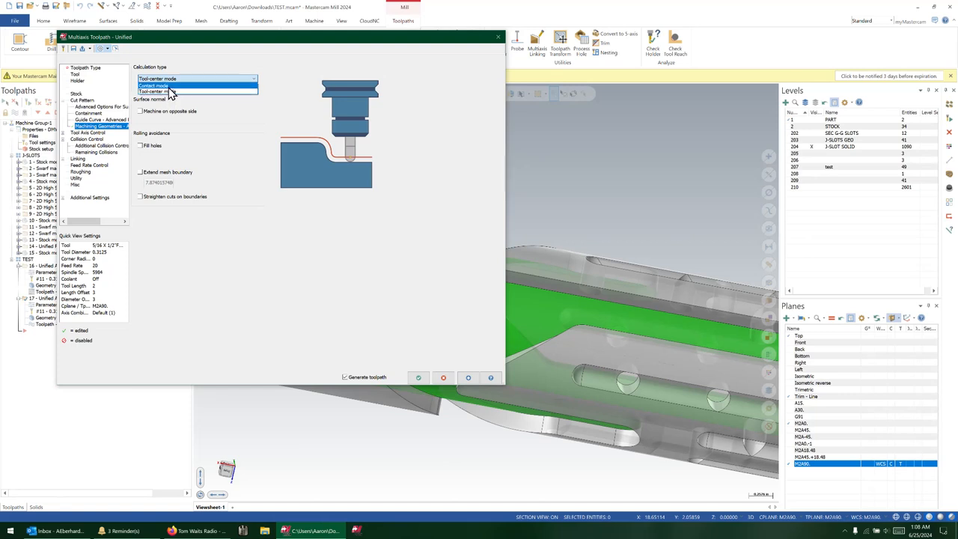
click(169, 86)
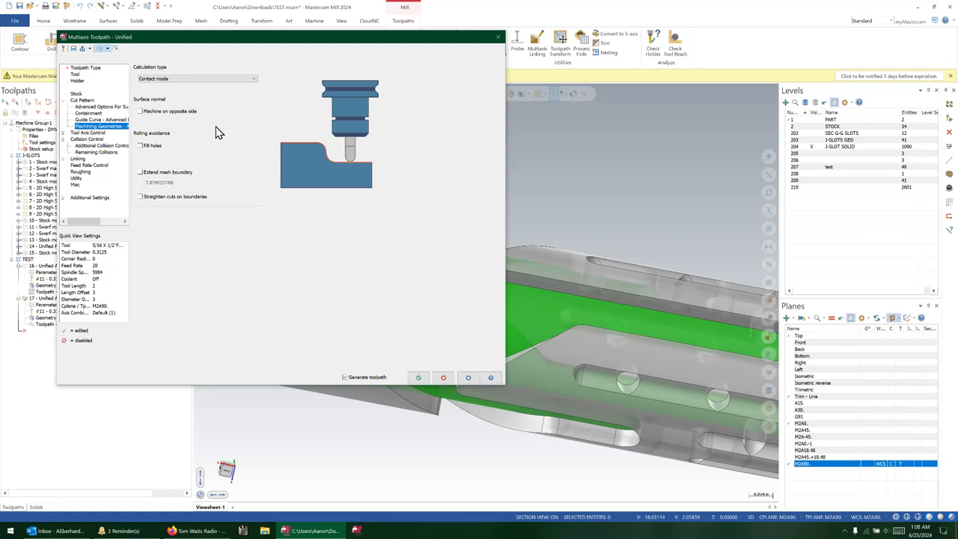
Step: Generate the Unified toolpath in Contact mode, check its passes on the J-slot floor and accept the operation
click(467, 378)
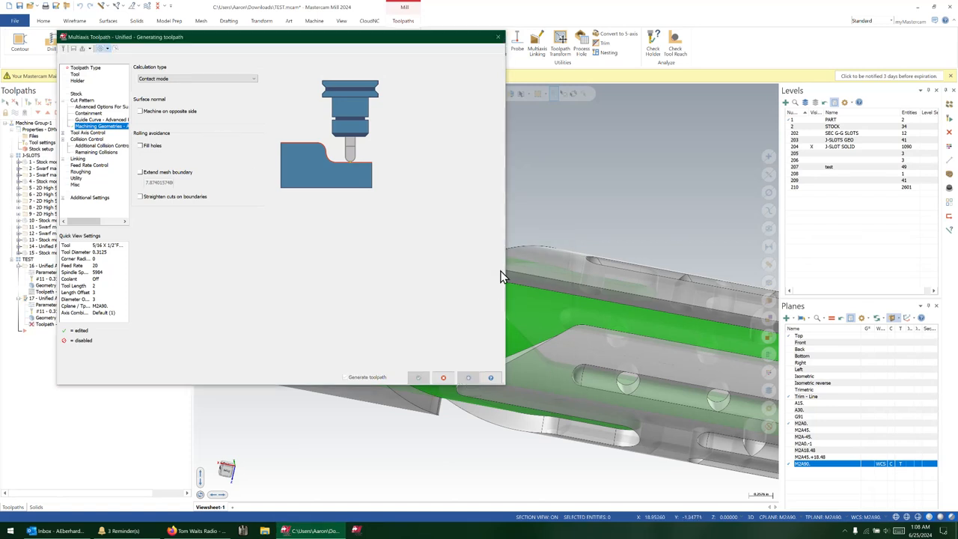
drag(434, 38, 291, 61)
scroll(515, 228, down, 1)
middle_drag(517, 226, 486, 271)
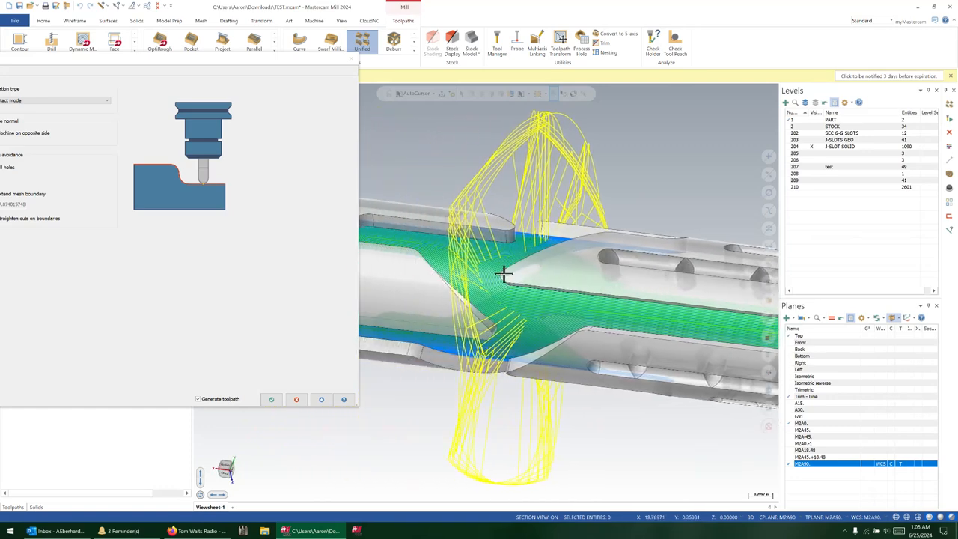
scroll(500, 258, up, 5)
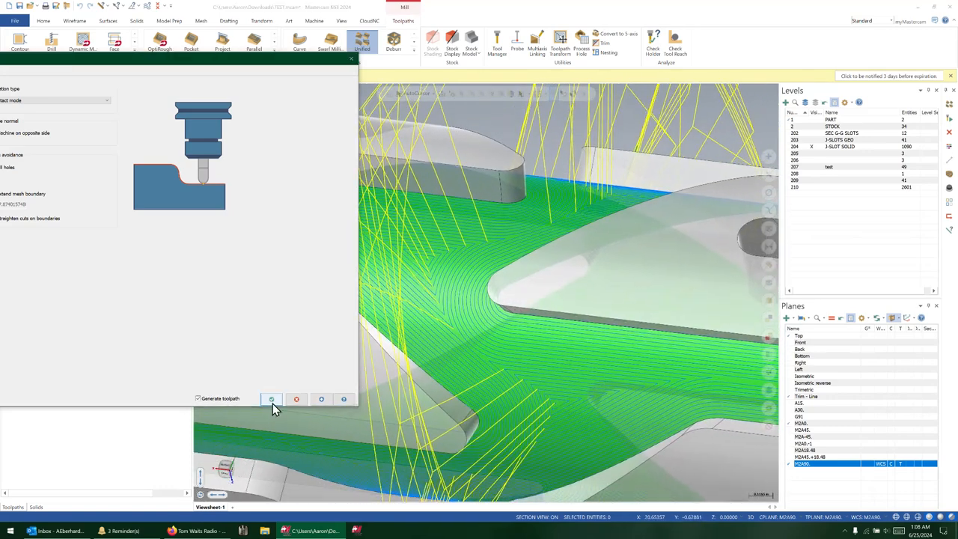
click(271, 399)
Step: Backplot the new Unified Automatic toolpath and examine the tool's position against the J-slot walls at several points
click(107, 324)
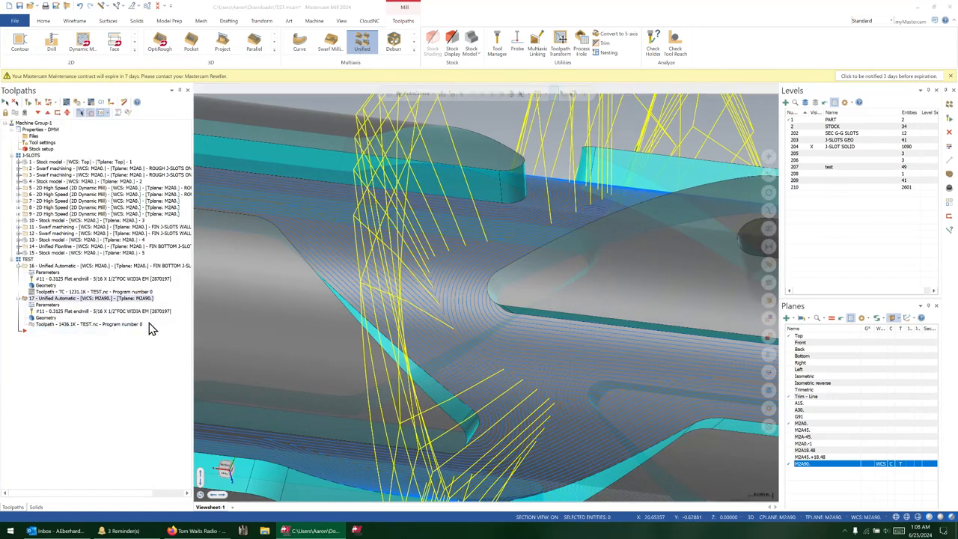
drag(306, 89, 805, 137)
scroll(404, 243, up, 8)
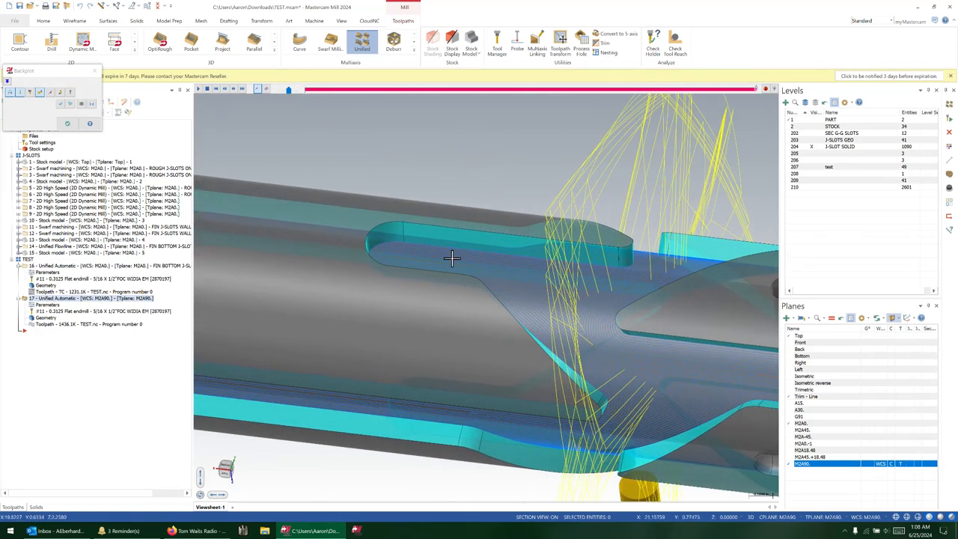
click(389, 231)
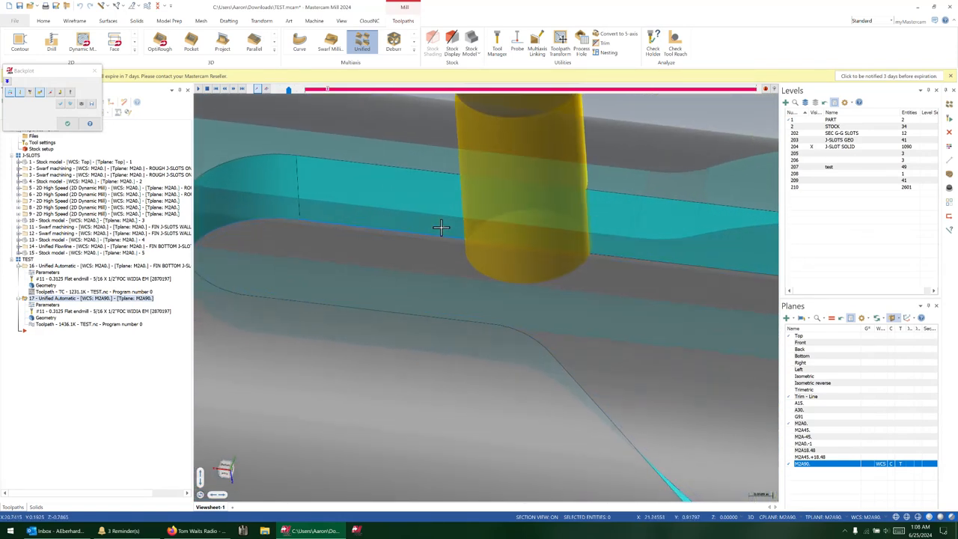
mouse_move(441, 226)
middle_down()
mouse_move(342, 242)
mouse_move(541, 279)
mouse_move(515, 293)
middle_up()
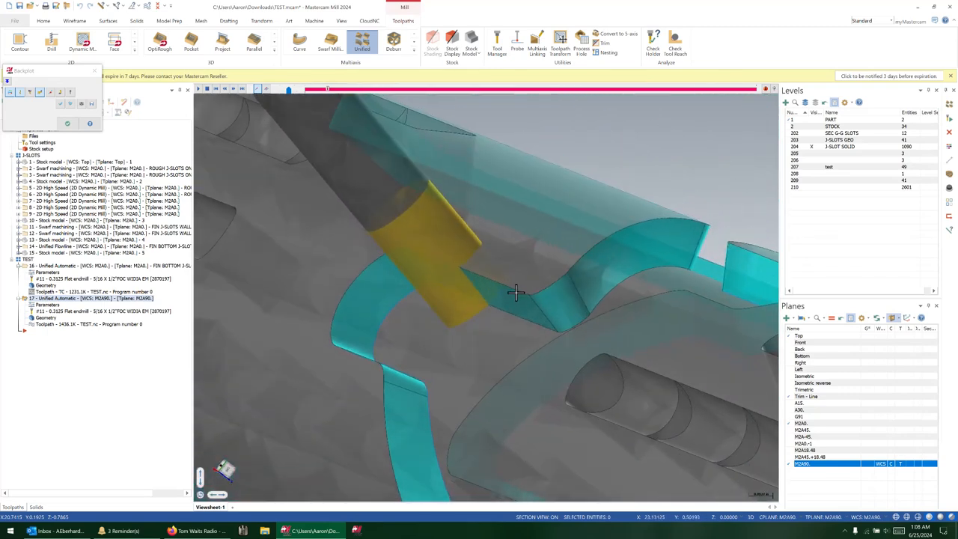
drag(524, 93, 759, 87)
mouse_move(741, 227)
middle_down()
mouse_move(601, 286)
mouse_move(531, 283)
middle_up()
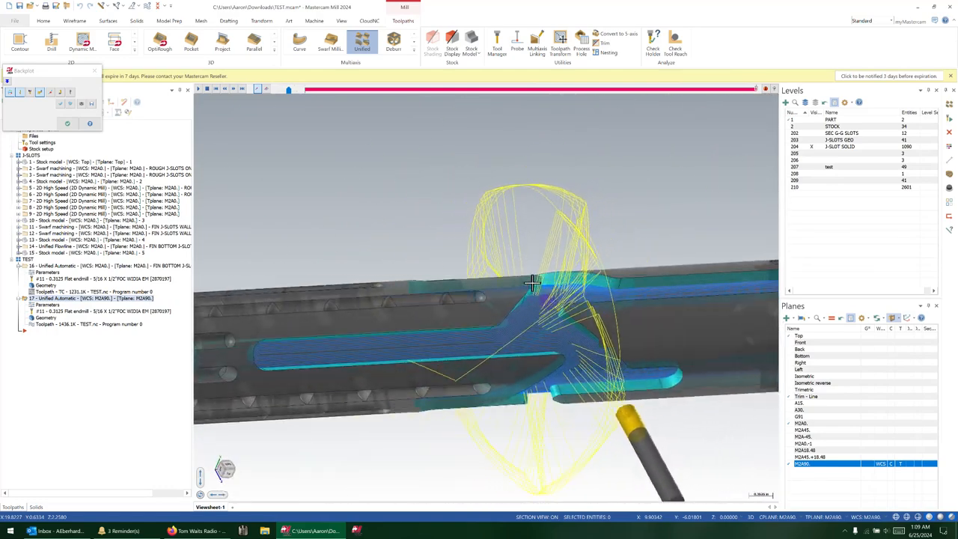
scroll(532, 288, up, 6)
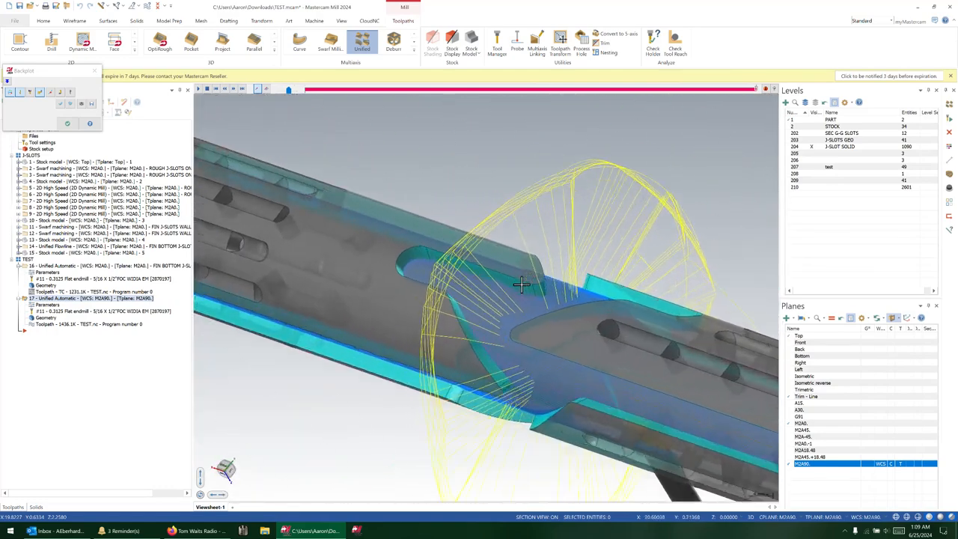
mouse_move(534, 294)
middle_down()
mouse_move(563, 276)
mouse_move(522, 286)
middle_up()
click(567, 268)
scroll(561, 268, down, 3)
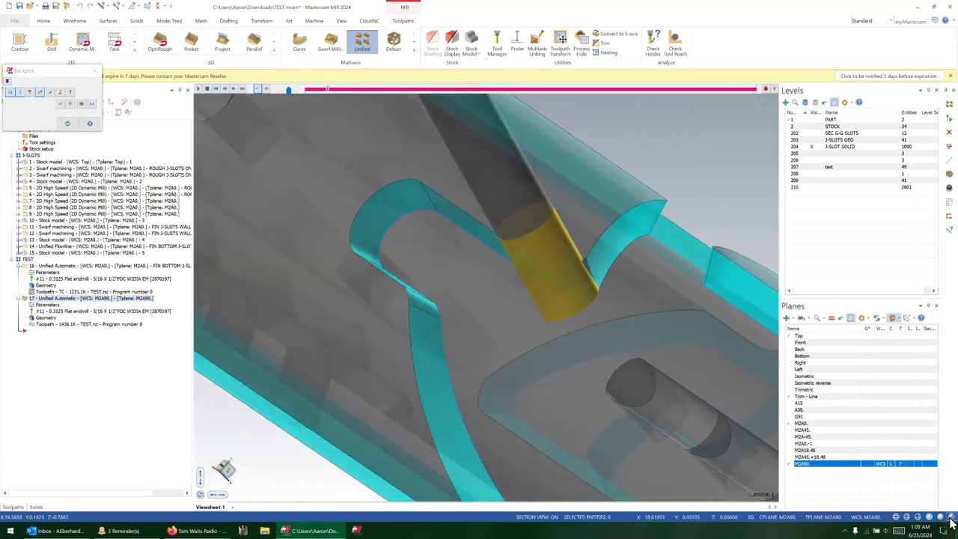
Step: Turn off the model translucency and examine the backplotted tool against the solid slot wall
scroll(562, 283, up, 5)
middle_drag(451, 247, 434, 238)
middle_drag(355, 209, 272, 234)
scroll(498, 290, down, 4)
middle_drag(399, 261, 568, 271)
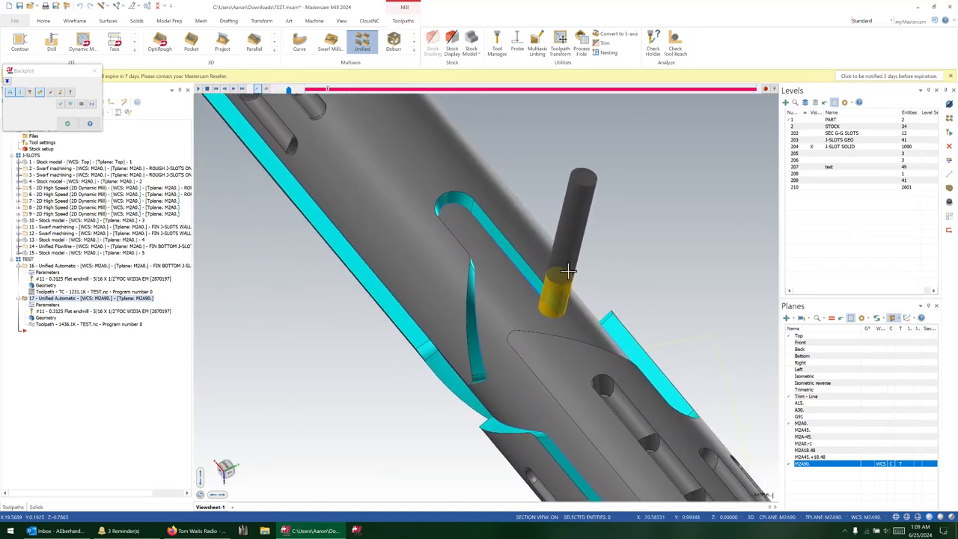
Step: Backplot the toolpath to its end, inspect the passes along the slot walls and close the backplot
drag(327, 90, 808, 114)
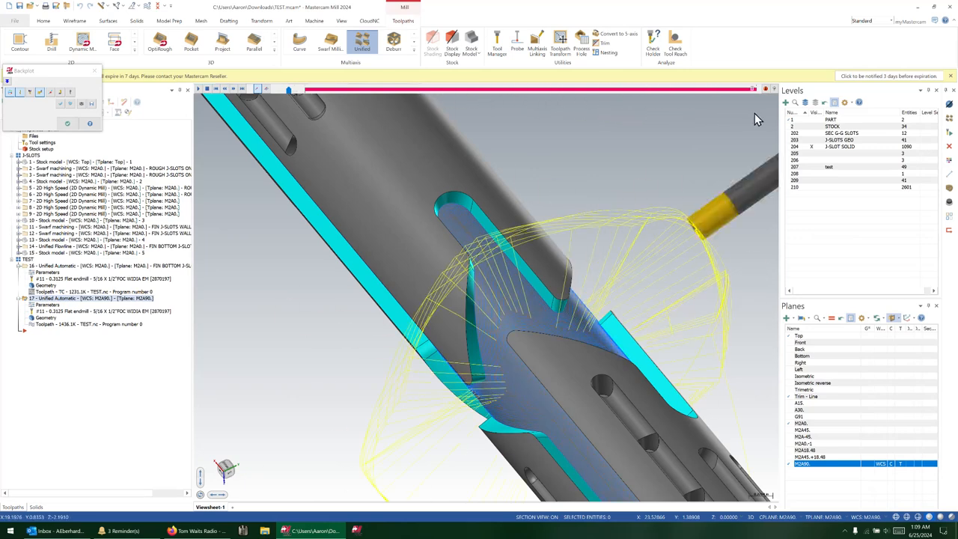
scroll(527, 327, up, 5)
scroll(483, 301, up, 3)
mouse_move(475, 275)
middle_down()
mouse_move(497, 225)
mouse_move(481, 274)
mouse_move(441, 278)
mouse_move(520, 280)
mouse_move(506, 286)
mouse_move(703, 254)
middle_up()
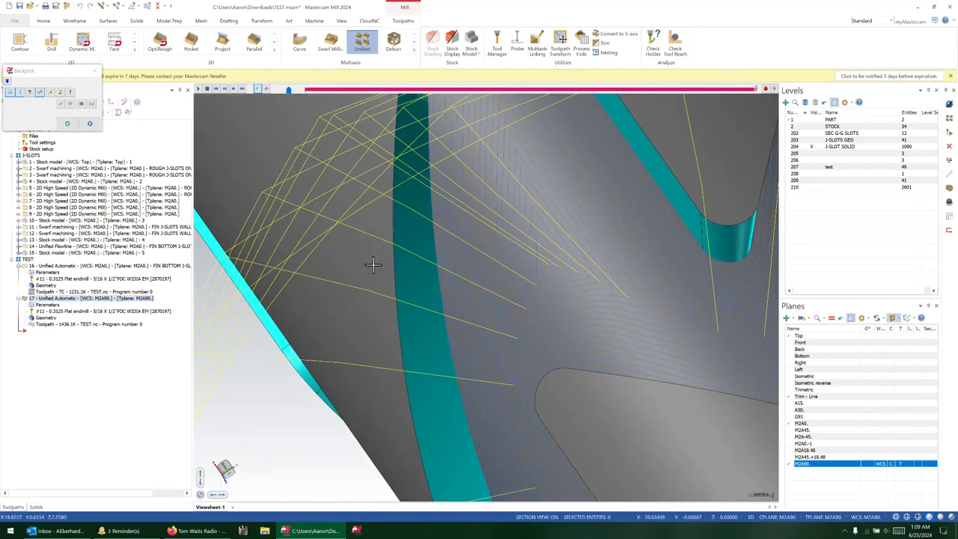
scroll(373, 265, down, 1)
click(67, 125)
Step: Examine the boundary-parallel passes on the J-slot floor at the rounded slot end, the junction and the walls
middle_drag(536, 266, 628, 261)
mouse_move(590, 232)
middle_down()
mouse_move(526, 276)
mouse_move(492, 327)
mouse_move(496, 292)
mouse_move(561, 280)
mouse_move(631, 392)
mouse_move(539, 213)
mouse_move(462, 187)
mouse_move(441, 169)
mouse_move(460, 187)
middle_up()
scroll(462, 188, up, 3)
scroll(449, 173, down, 1)
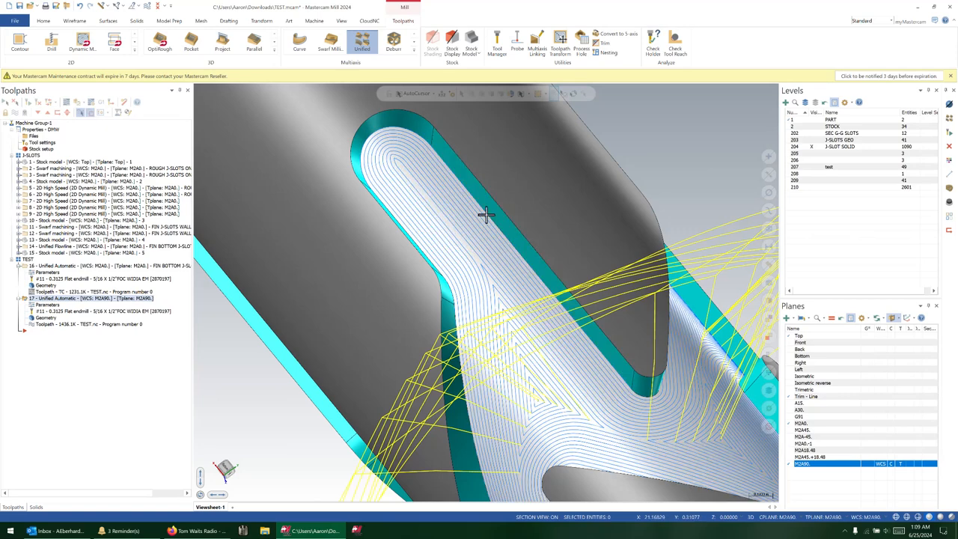
scroll(372, 141, up, 2)
middle_drag(429, 155, 431, 204)
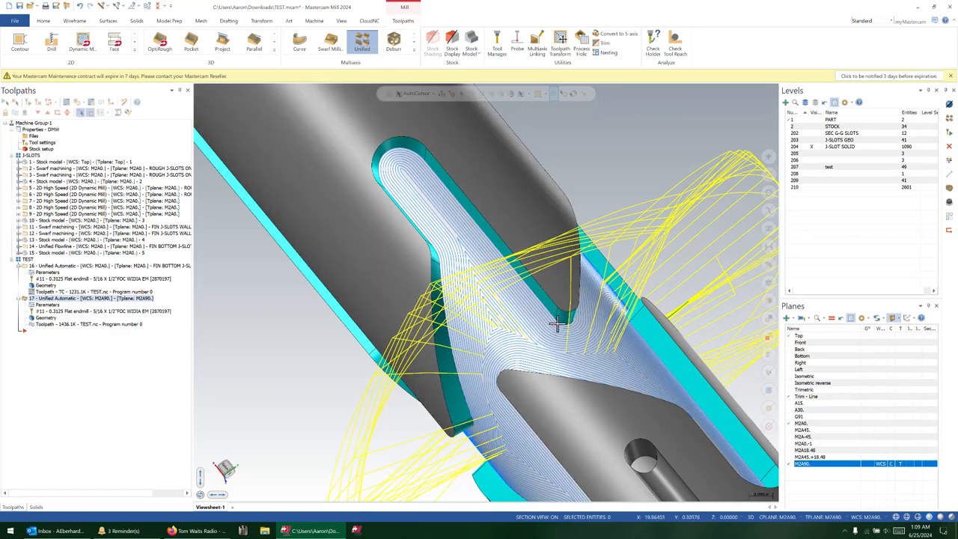
middle_drag(475, 244, 477, 297)
scroll(477, 297, up, 8)
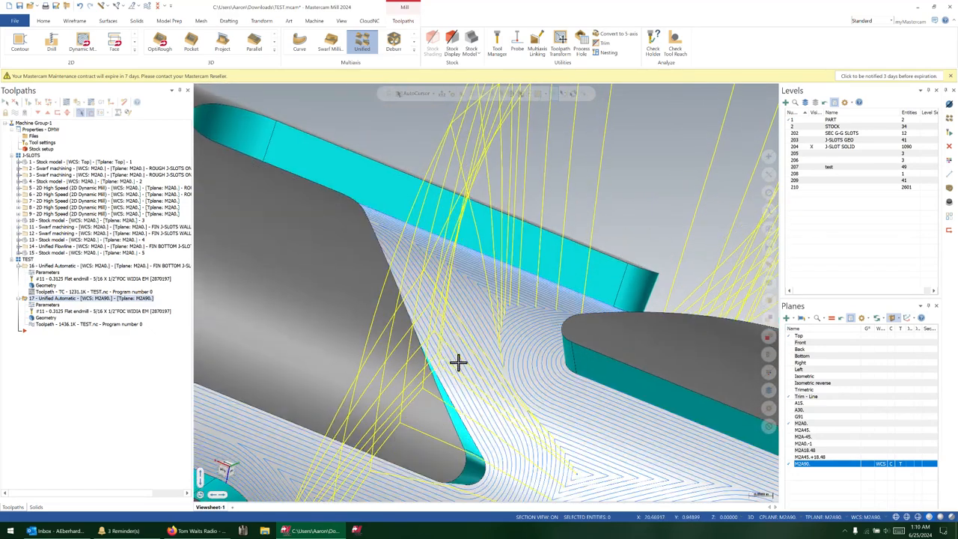
middle_drag(458, 385, 449, 301)
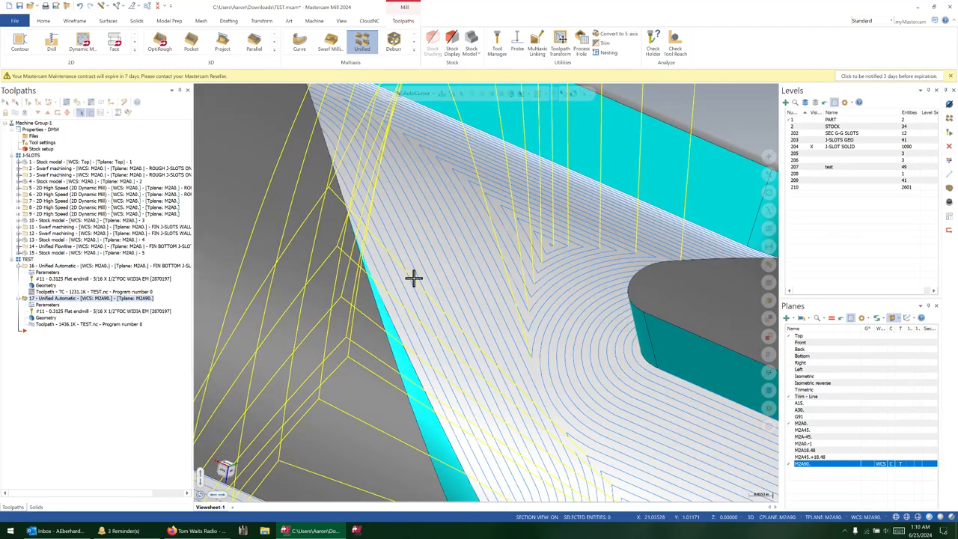
scroll(414, 277, down, 2)
middle_drag(420, 276, 420, 335)
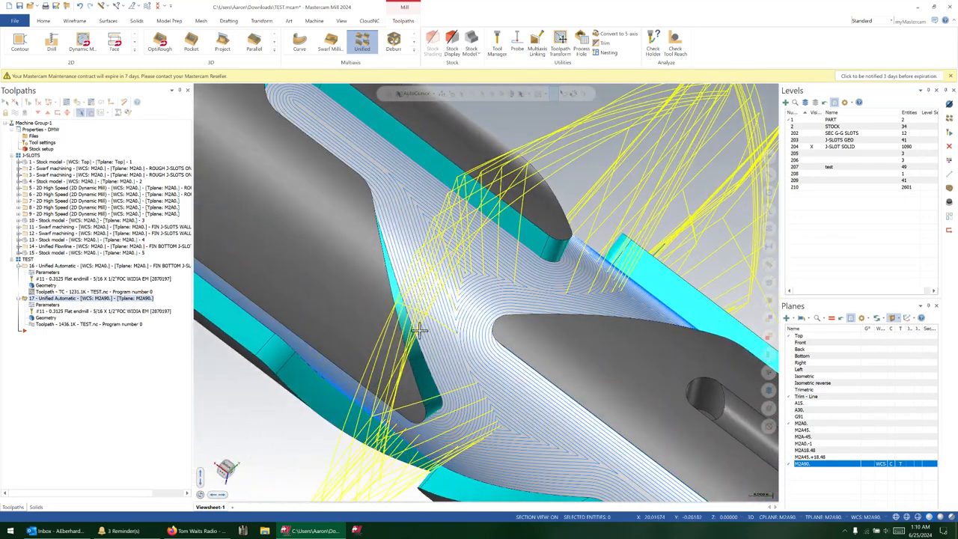
middle_drag(497, 278, 510, 249)
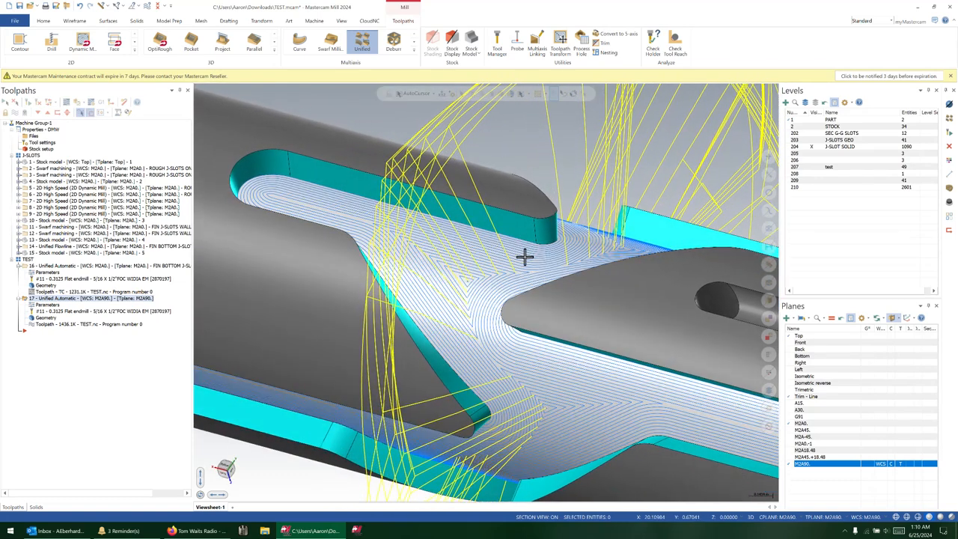
Step: Review the new Unified operation's cut pattern, surface quality, guide curve, machining geometry and containment settings and close its parameters
click(54, 306)
drag(180, 66, 289, 55)
click(64, 143)
click(73, 113)
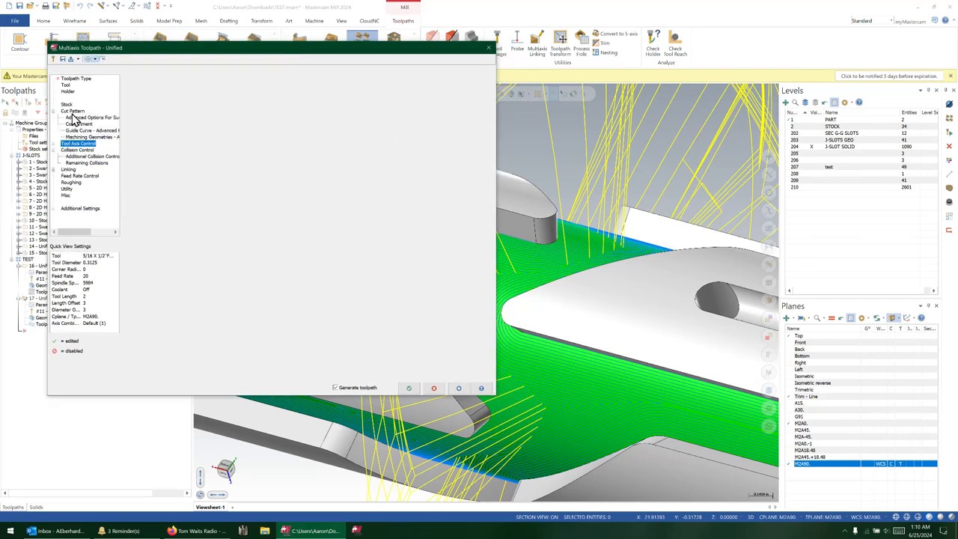
click(54, 111)
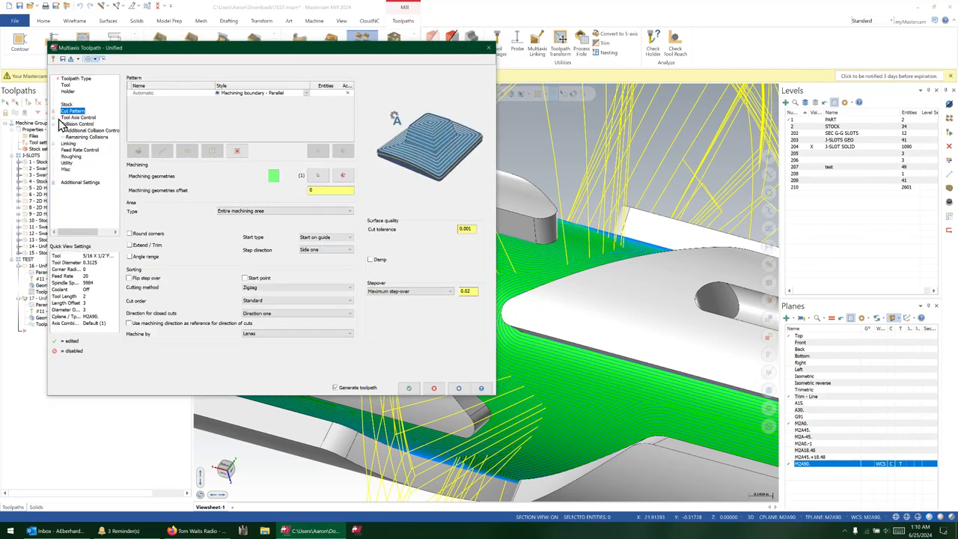
click(55, 111)
click(79, 117)
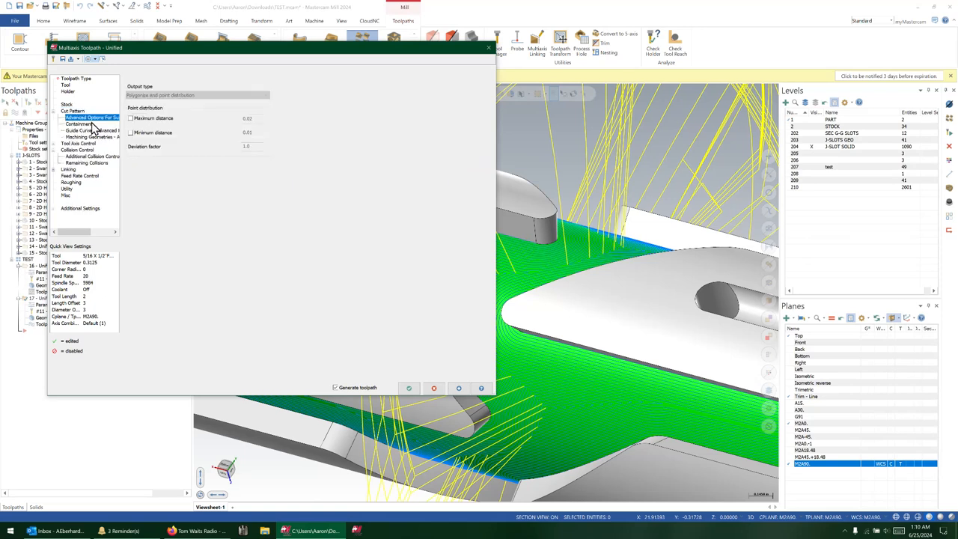
click(88, 131)
click(90, 137)
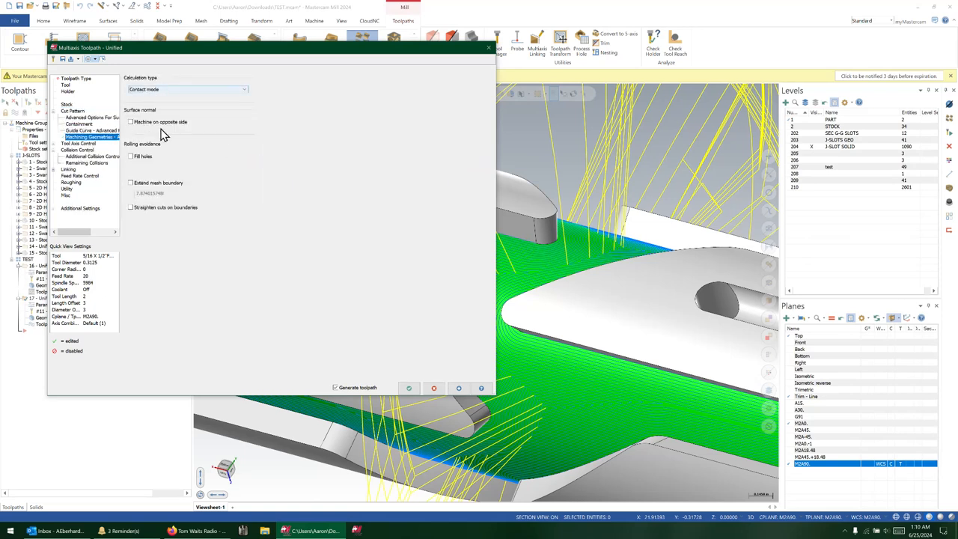
click(92, 132)
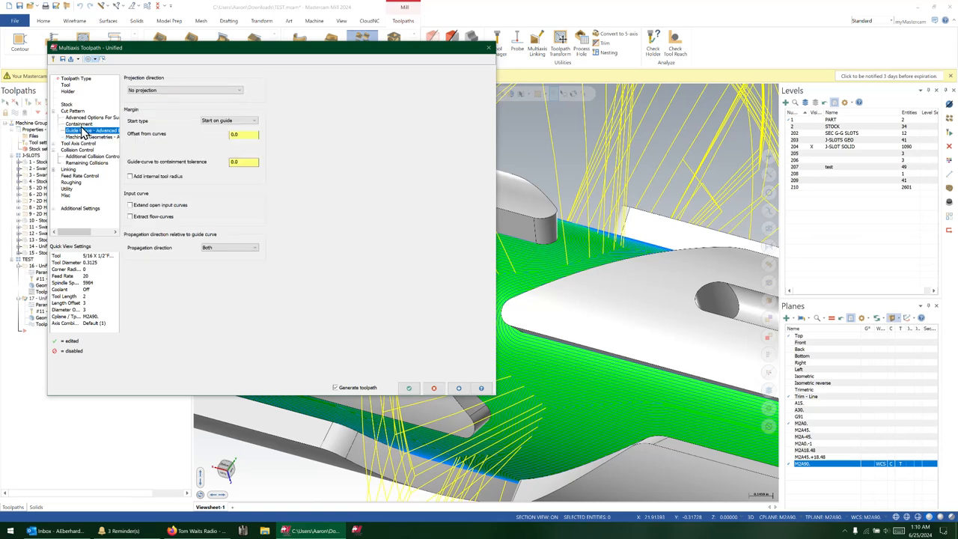
click(80, 124)
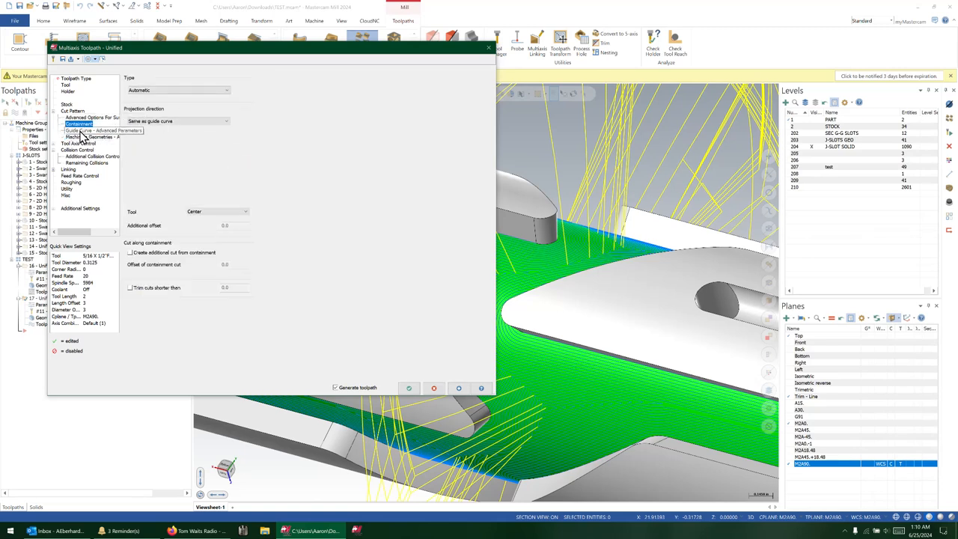
middle_drag(584, 284, 585, 390)
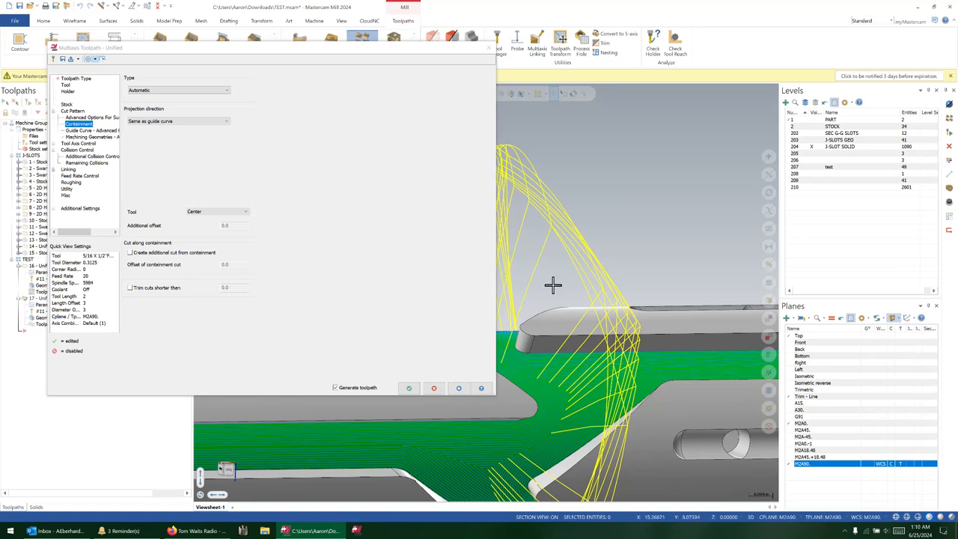
click(409, 388)
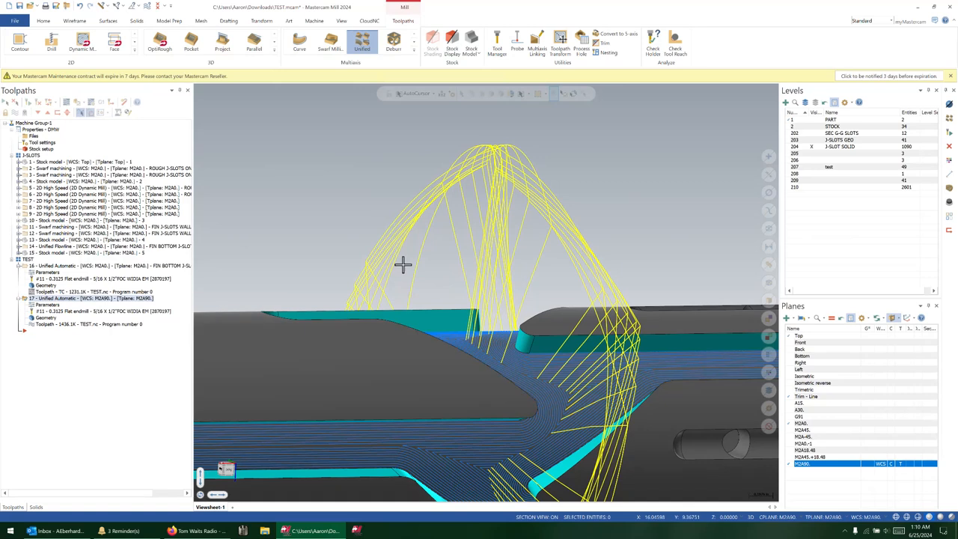
click(273, 50)
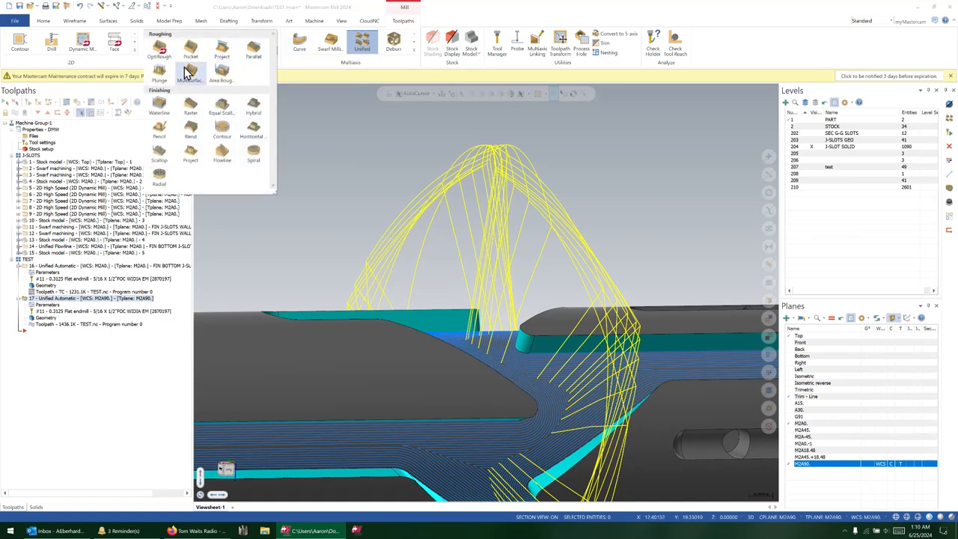
click(225, 111)
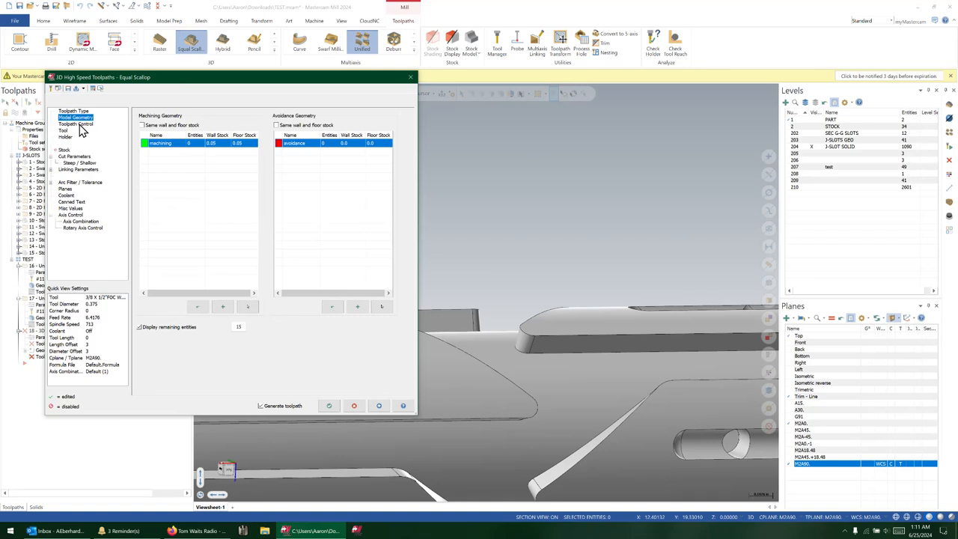
click(78, 124)
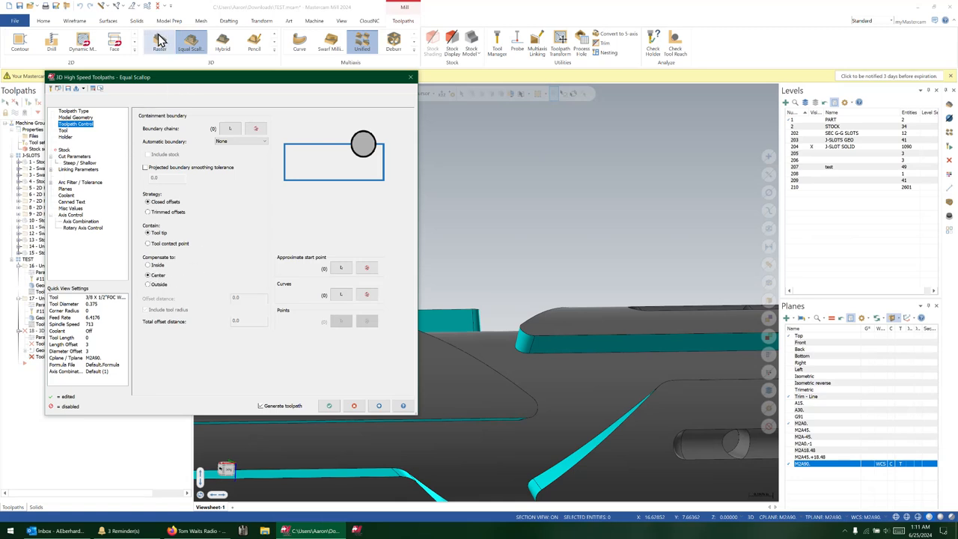
click(155, 267)
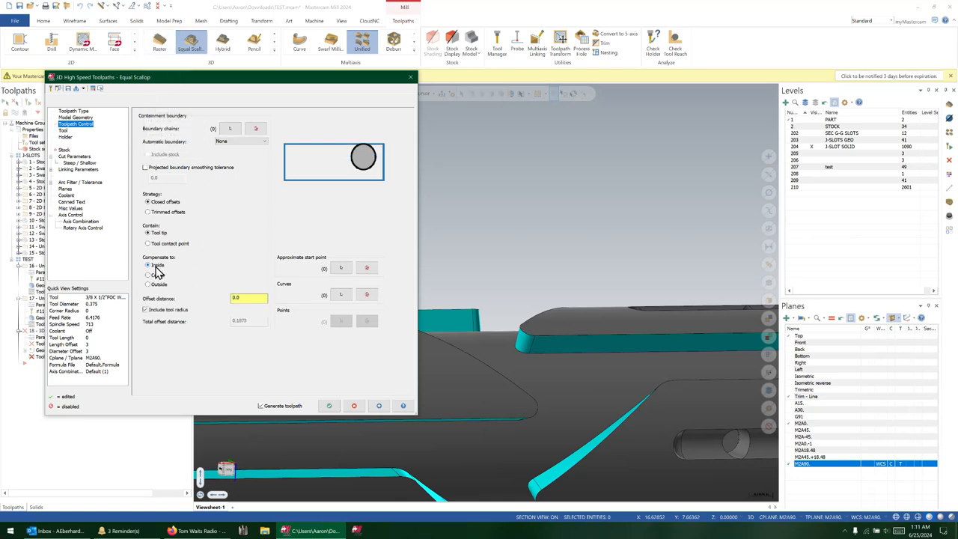
click(352, 408)
click(517, 292)
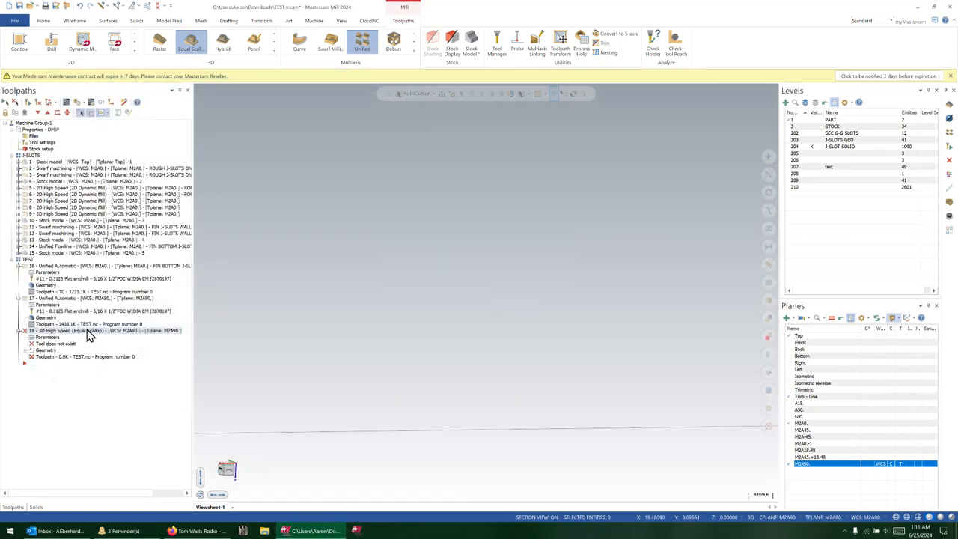
key(Delete)
key(Return)
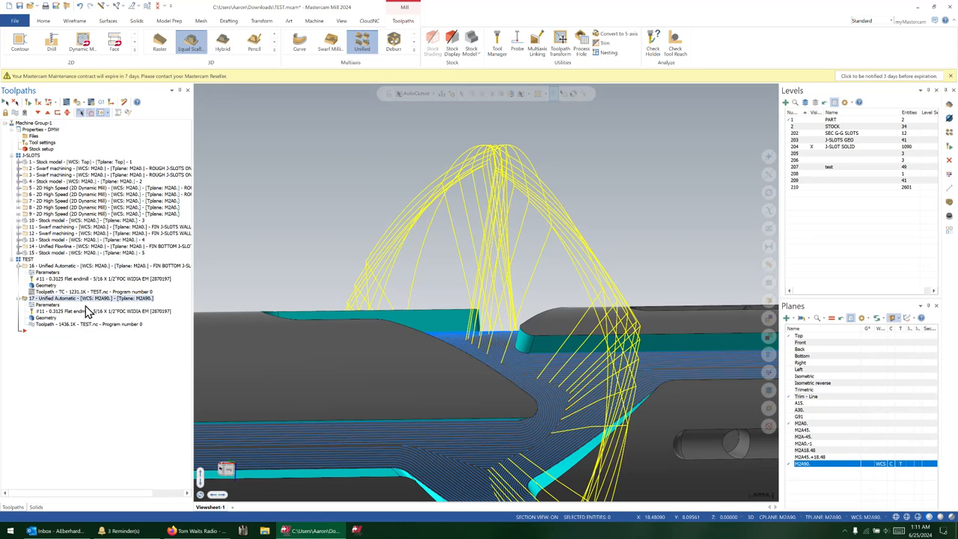
Step: Set the containment of Unified operation 17 to keep the tool inside, with an additional offset of 0.15625
click(47, 306)
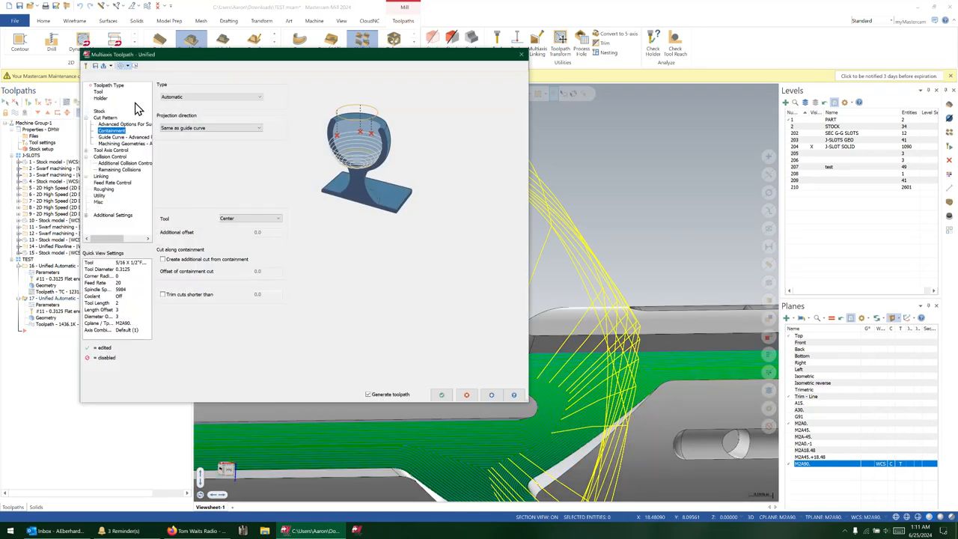
click(112, 124)
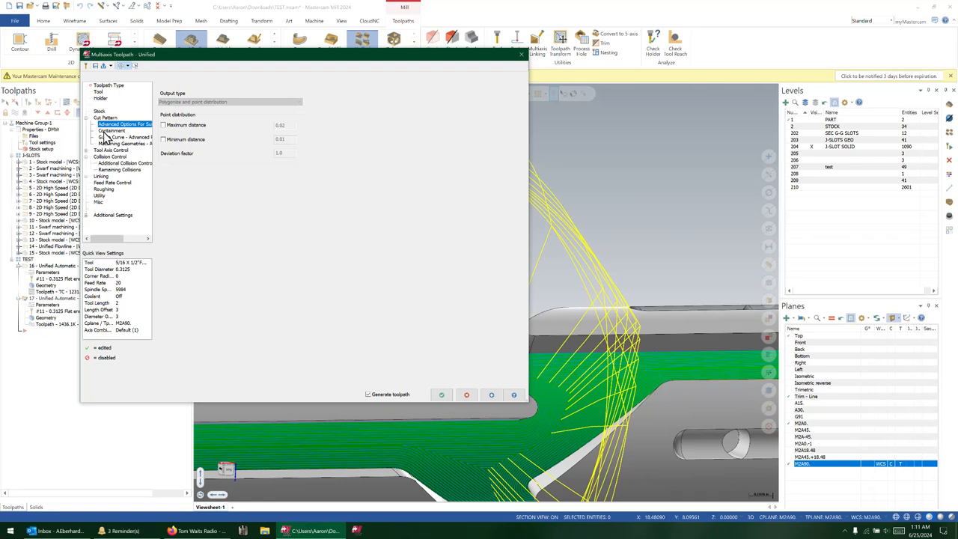
click(106, 132)
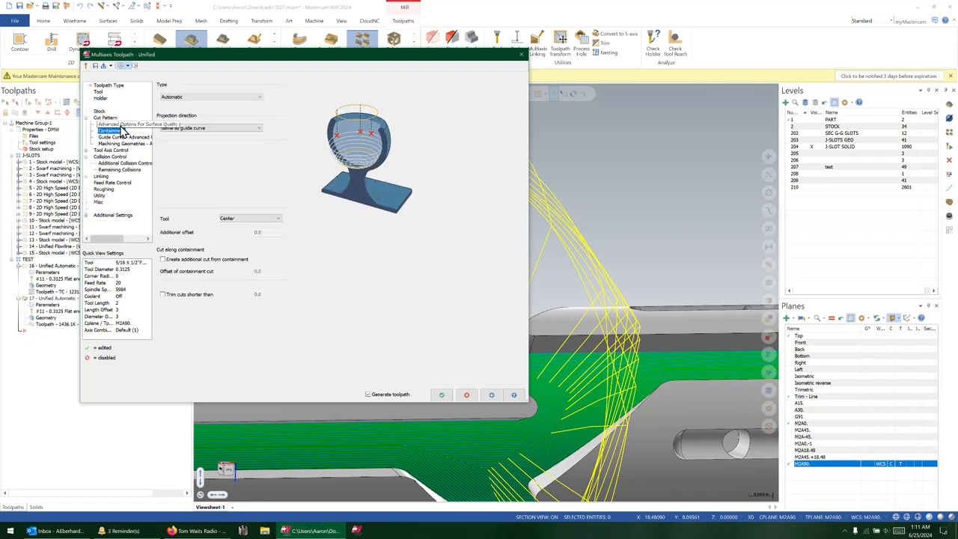
click(239, 219)
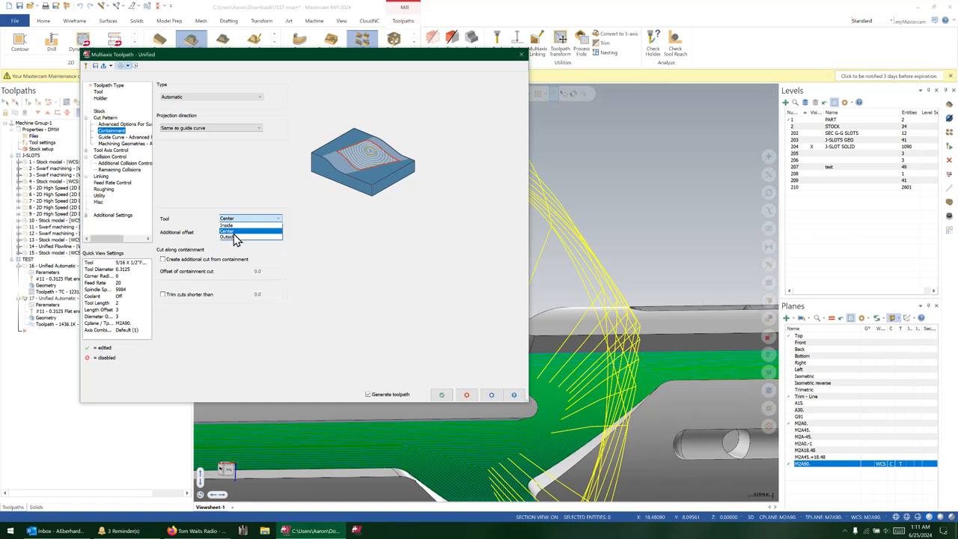
click(235, 237)
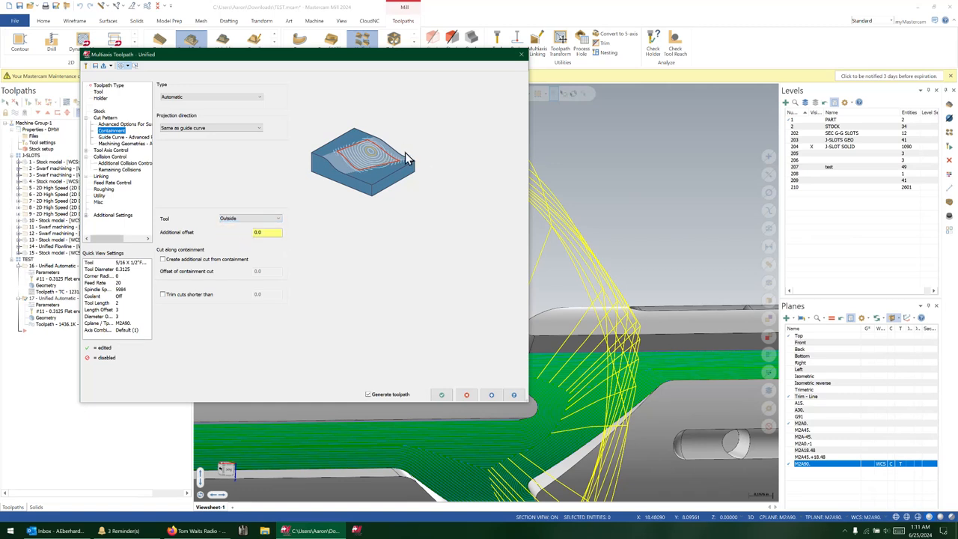
click(258, 219)
click(257, 230)
click(260, 219)
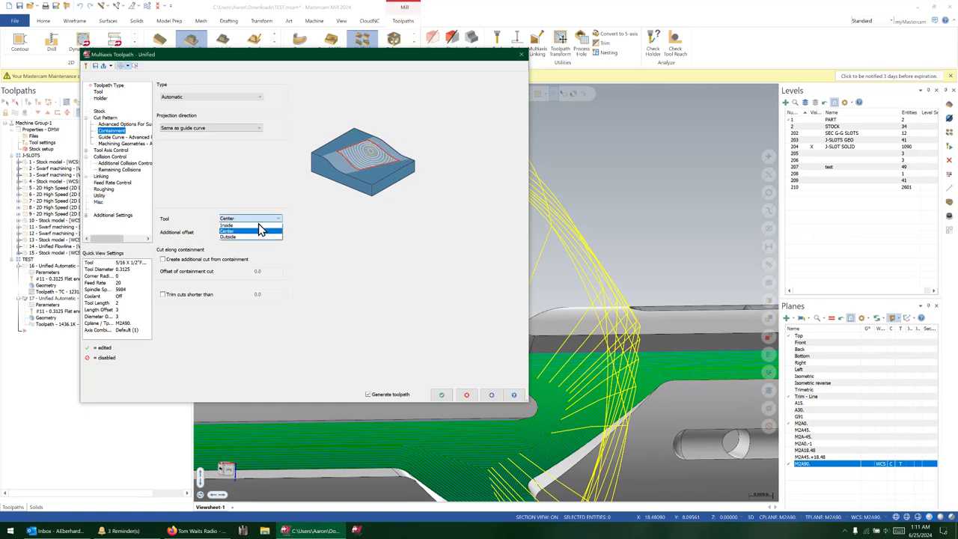
click(253, 226)
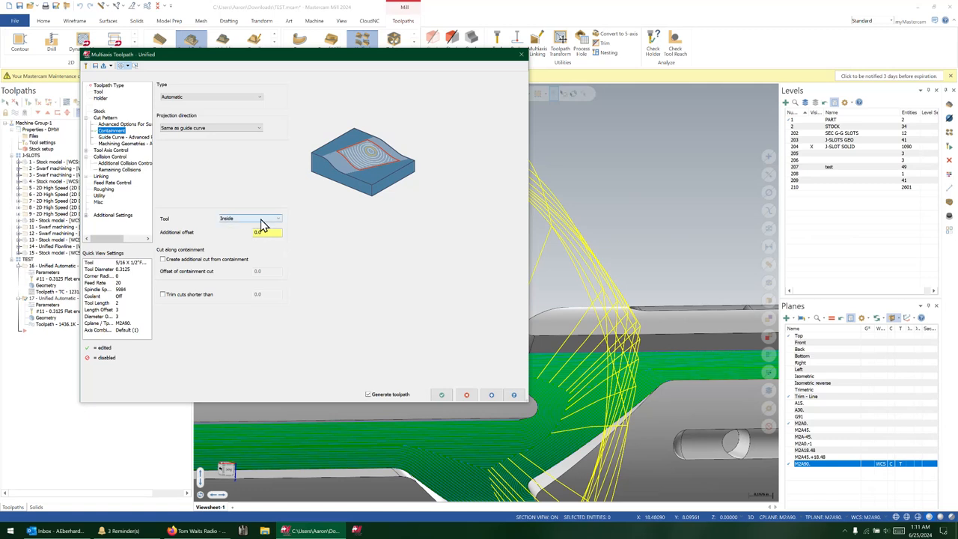
drag(263, 232, 241, 236)
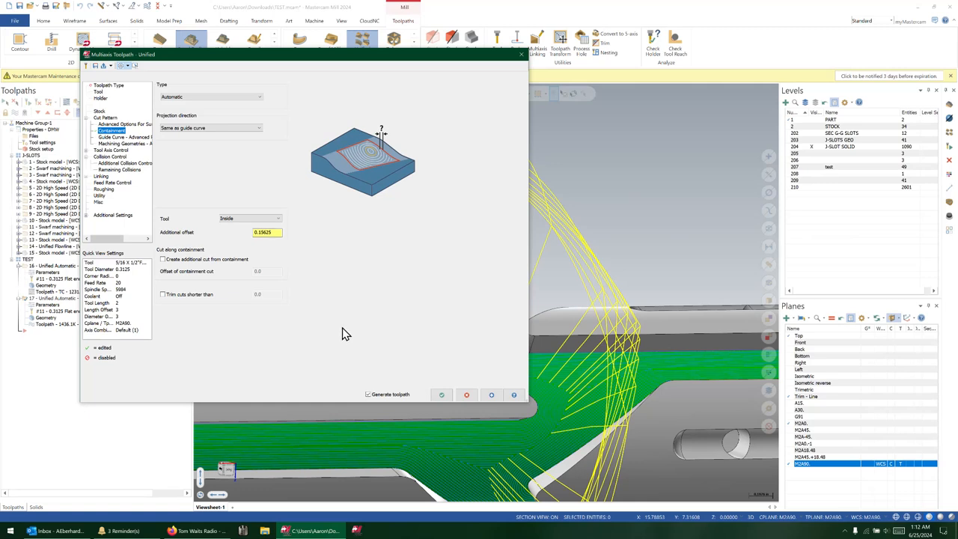
Step: Regenerate the toolpath with the new containment, check the passes around the slot junction and accept the parameters
click(491, 395)
drag(473, 53, 352, 76)
scroll(589, 295, up, 4)
middle_drag(566, 295, 479, 291)
scroll(499, 268, up, 5)
click(320, 416)
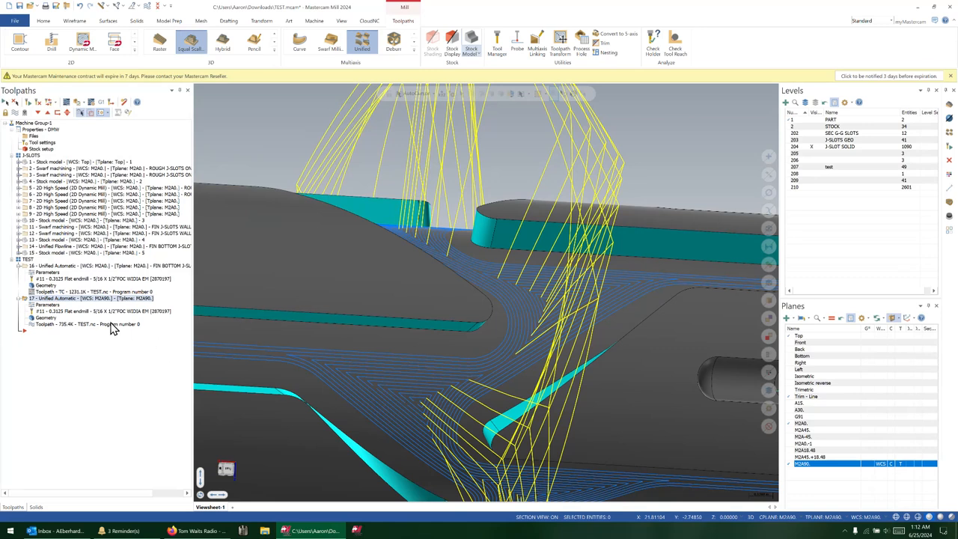
Step: Backplot the regenerated toolpath and examine the endmill's position against the J-slot walls from several angles
click(110, 324)
drag(307, 89, 319, 89)
middle_drag(577, 203, 588, 230)
scroll(610, 221, up, 4)
scroll(610, 221, up, 2)
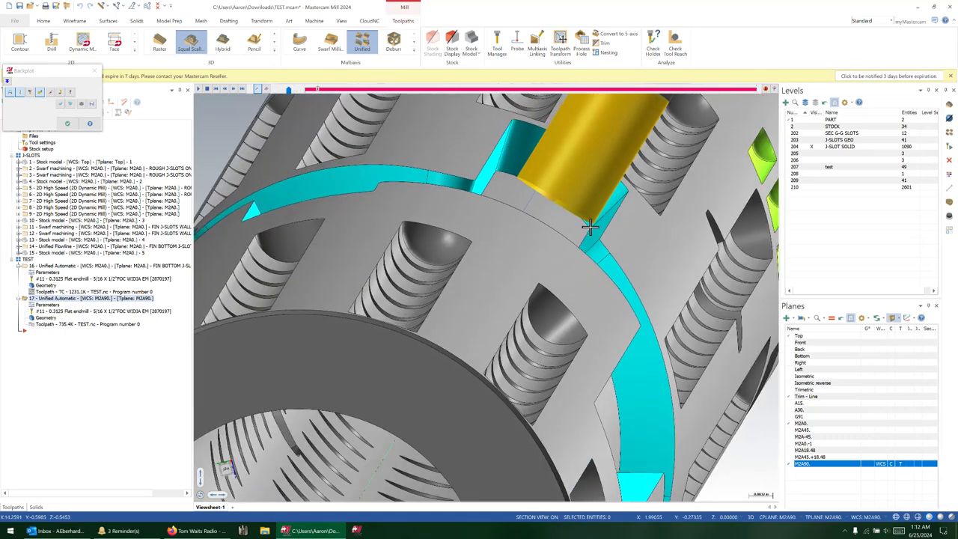
middle_drag(592, 227, 422, 241)
scroll(558, 195, up, 2)
scroll(558, 196, up, 5)
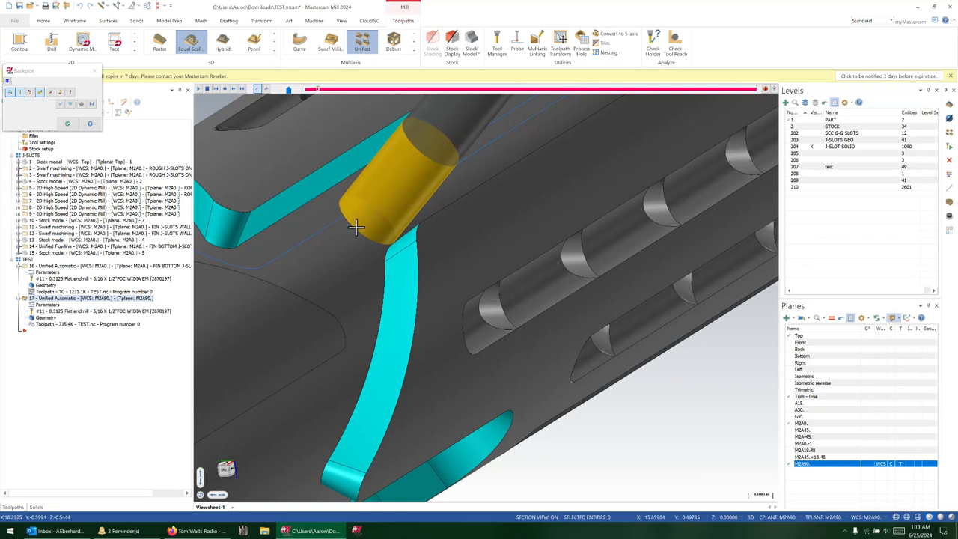
middle_drag(382, 223, 436, 166)
middle_drag(436, 97, 574, 349)
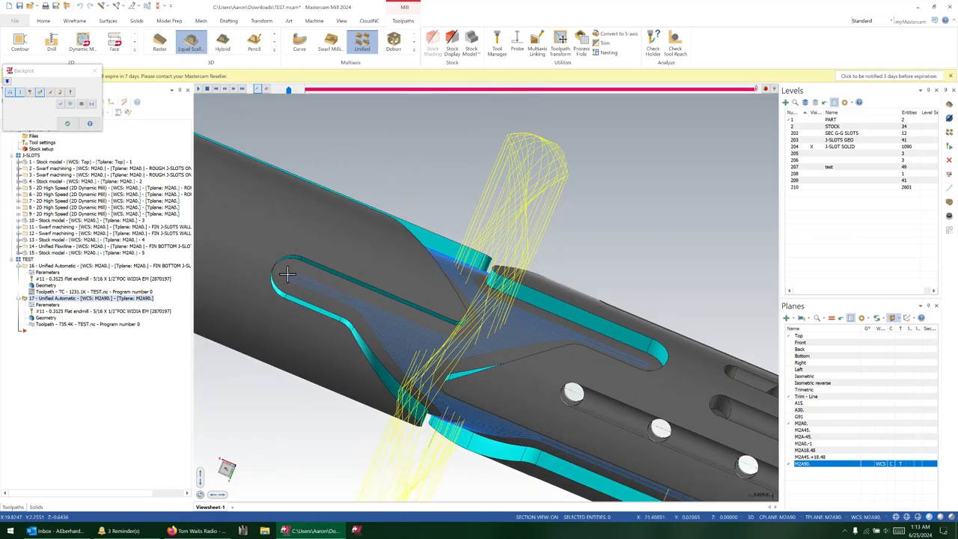
Step: Set operation 17's tool axis output format to 4 Axis and review the 4th axis direction
click(47, 305)
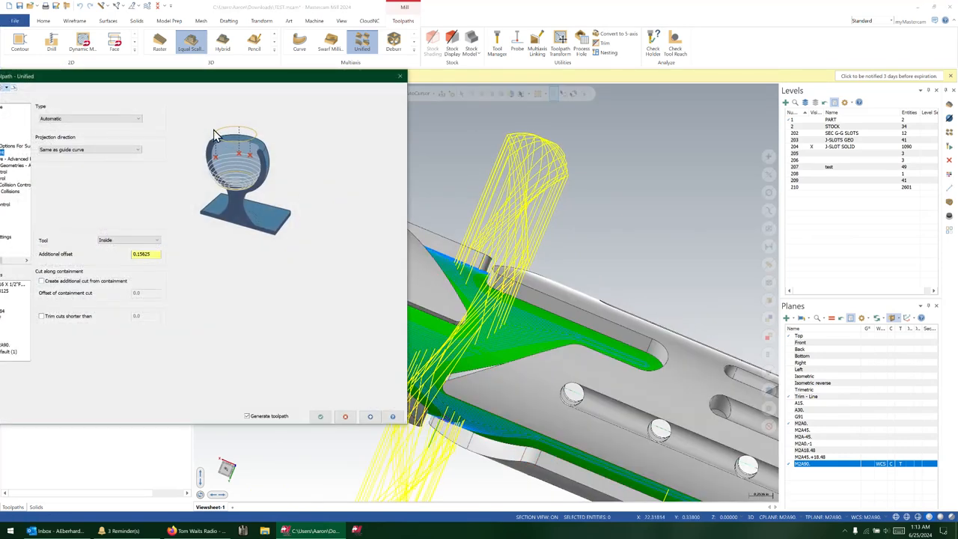
drag(215, 89, 333, 70)
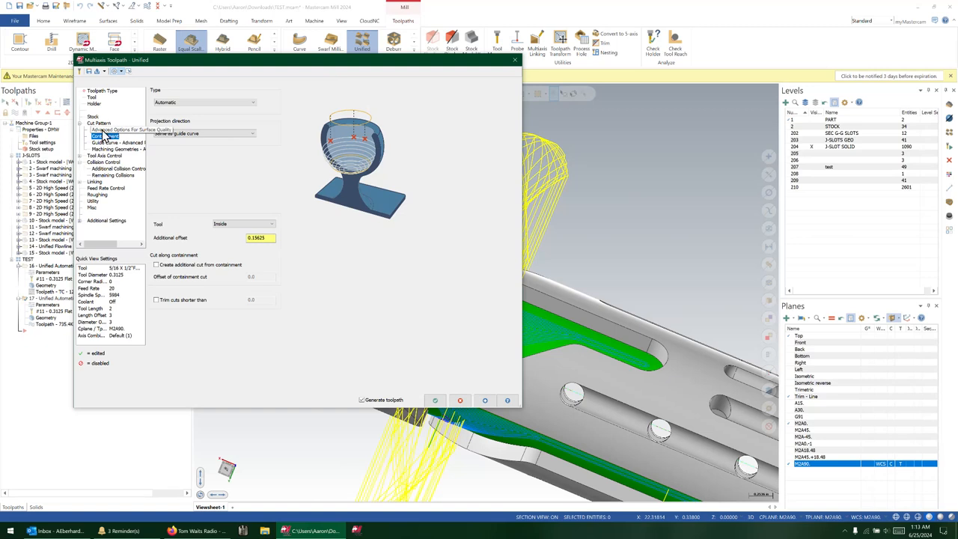
click(103, 155)
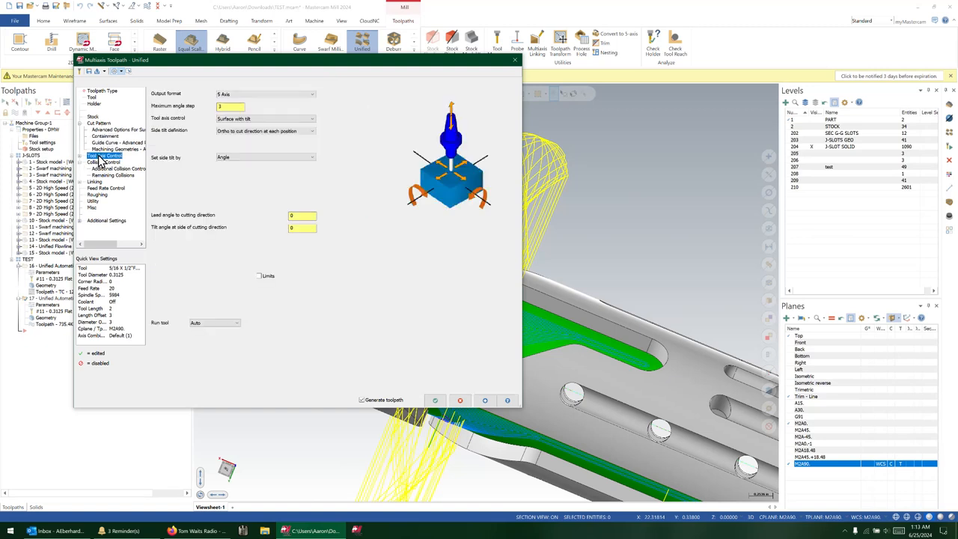
click(243, 95)
click(245, 110)
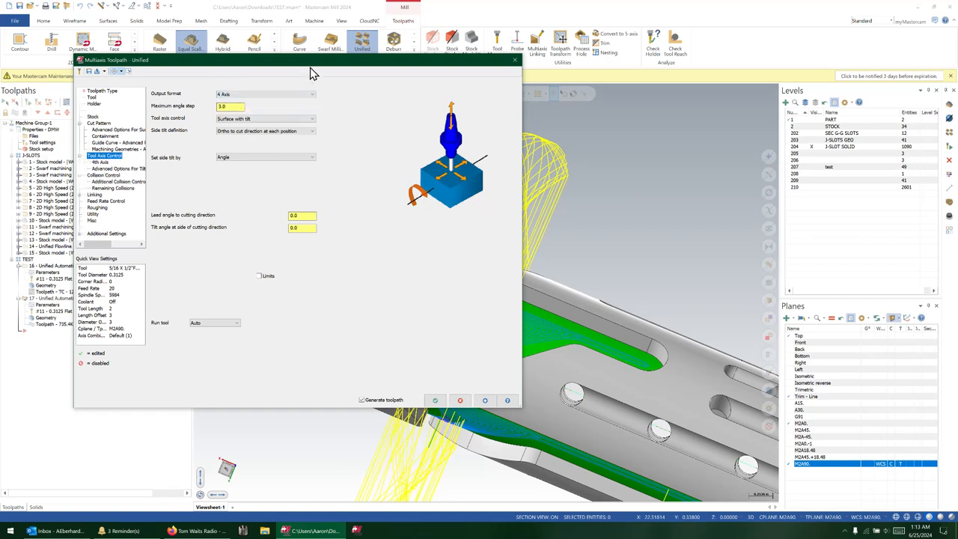
click(100, 162)
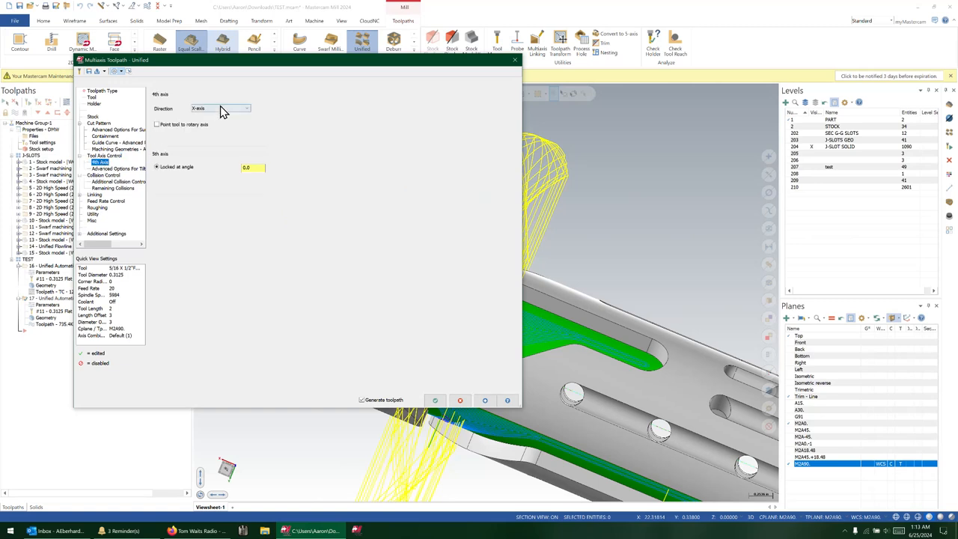
click(105, 155)
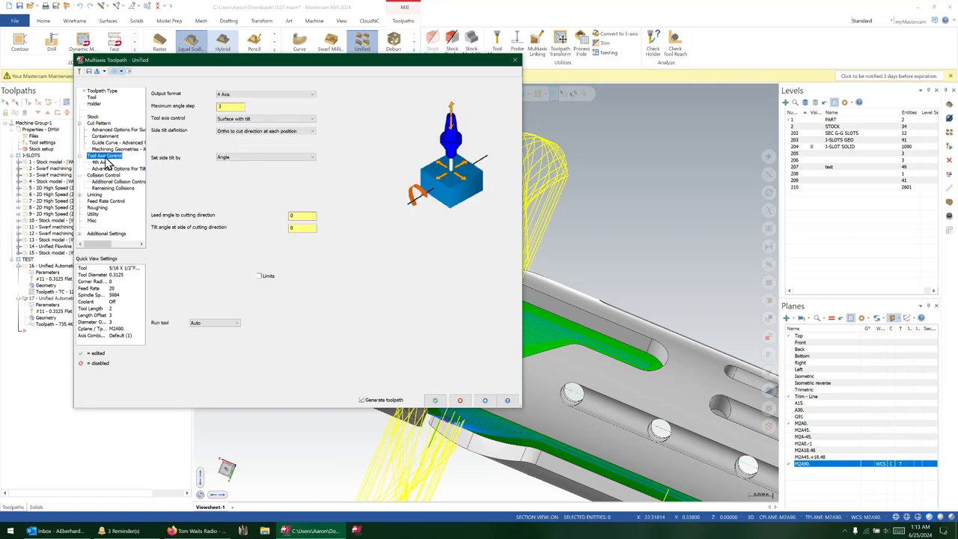
Step: Regenerate the 4 Axis toolpath, check its passes on the J-slot floor and accept the parameters
click(484, 400)
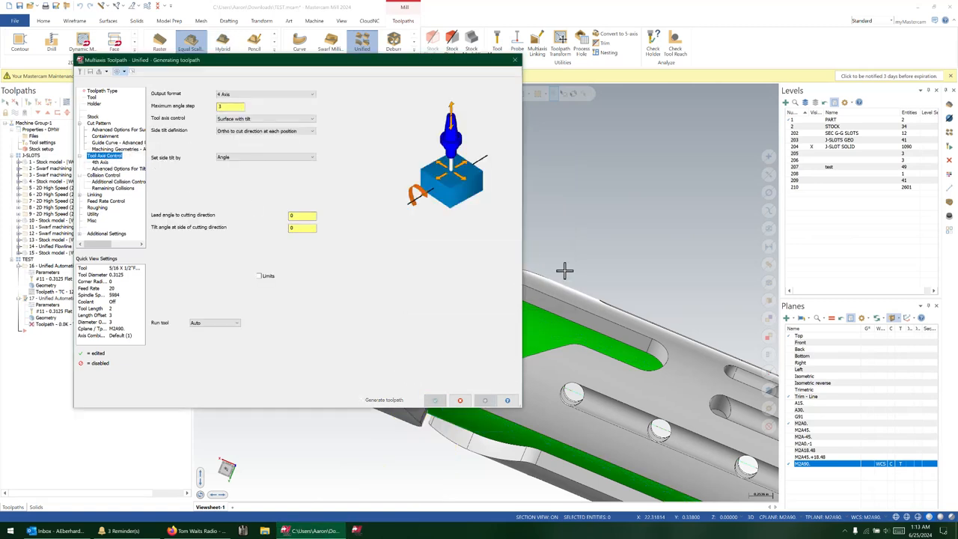
drag(419, 65, 263, 78)
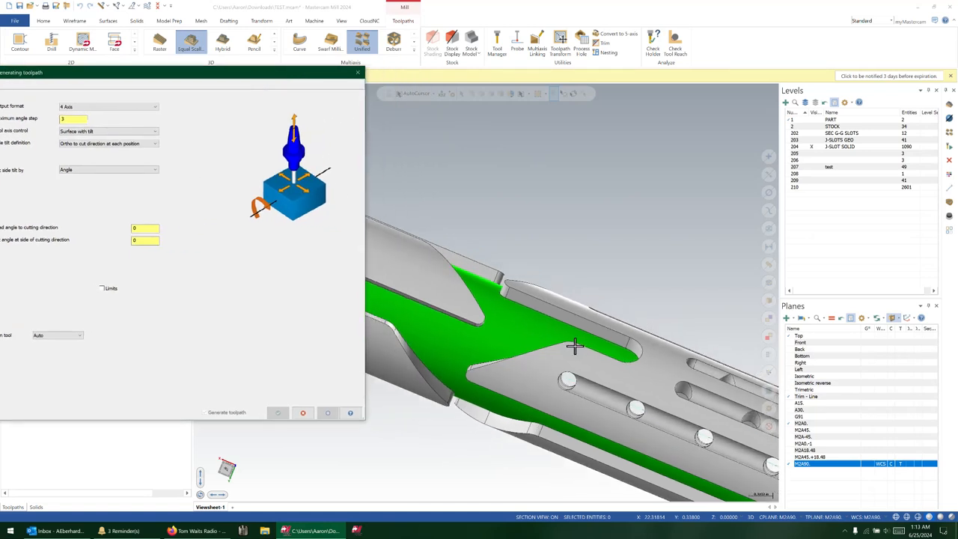
scroll(461, 338, up, 3)
scroll(462, 338, up, 4)
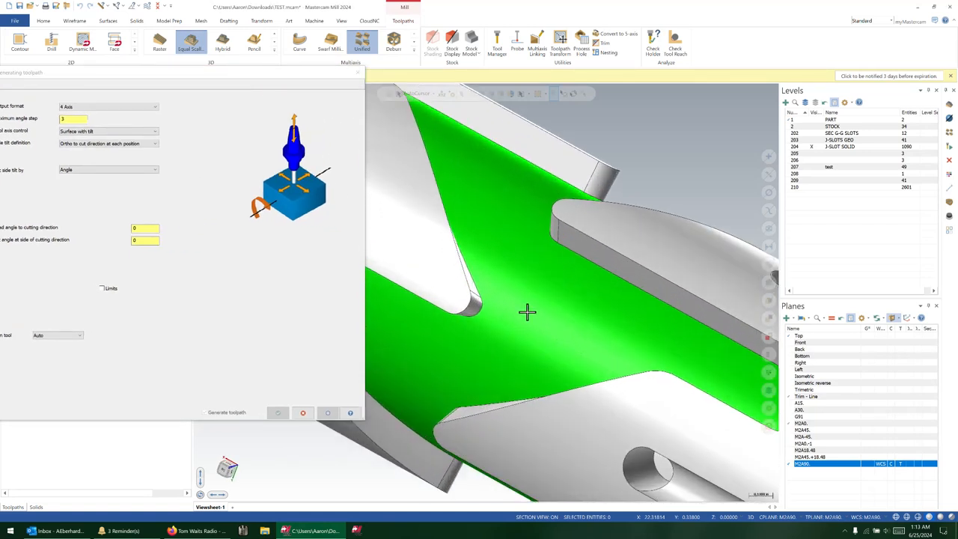
scroll(536, 285, up, 4)
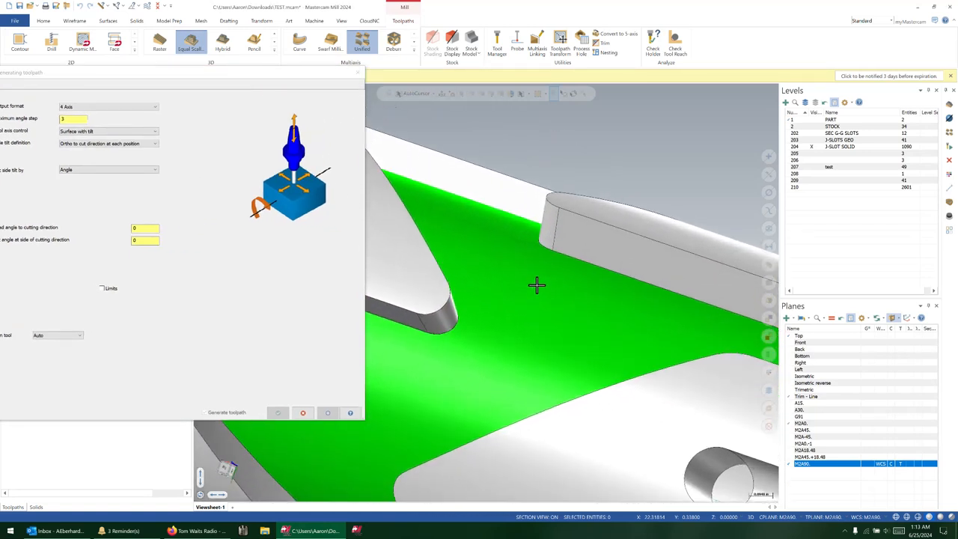
mouse_move(549, 302)
middle_down()
mouse_move(539, 353)
mouse_move(532, 330)
mouse_move(552, 297)
middle_up()
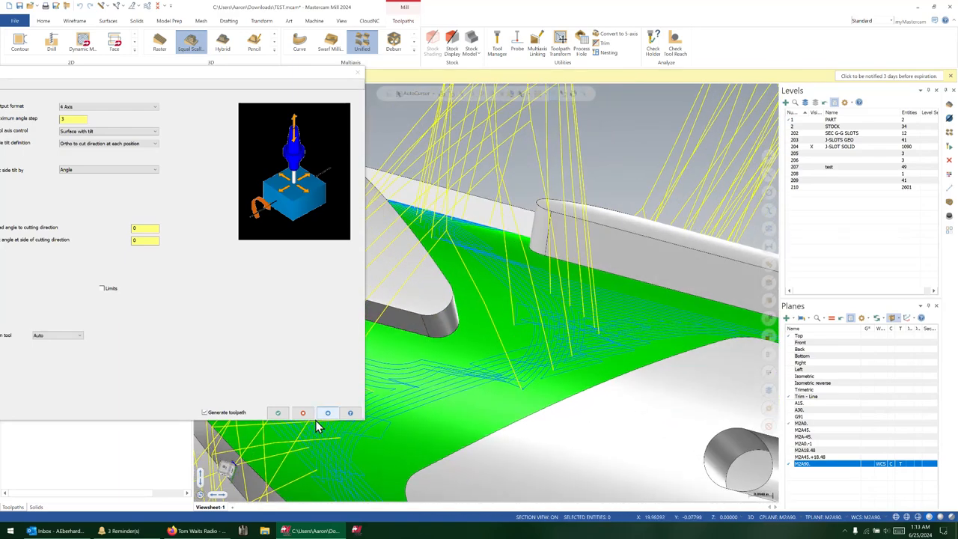
click(277, 412)
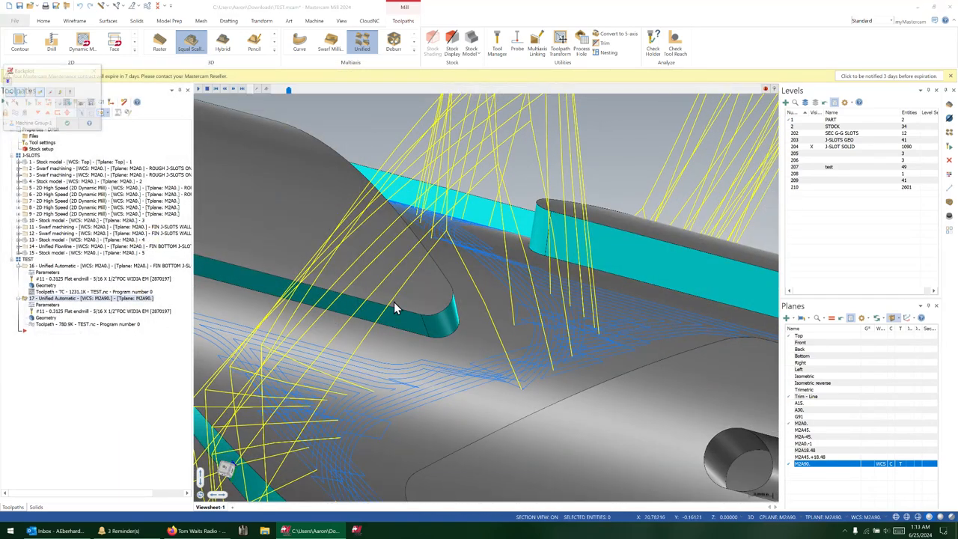
Step: Backplot the 4 Axis toolpath partway, examine the tool near the rounded wall tip and close the backplot
scroll(675, 187, down, 1)
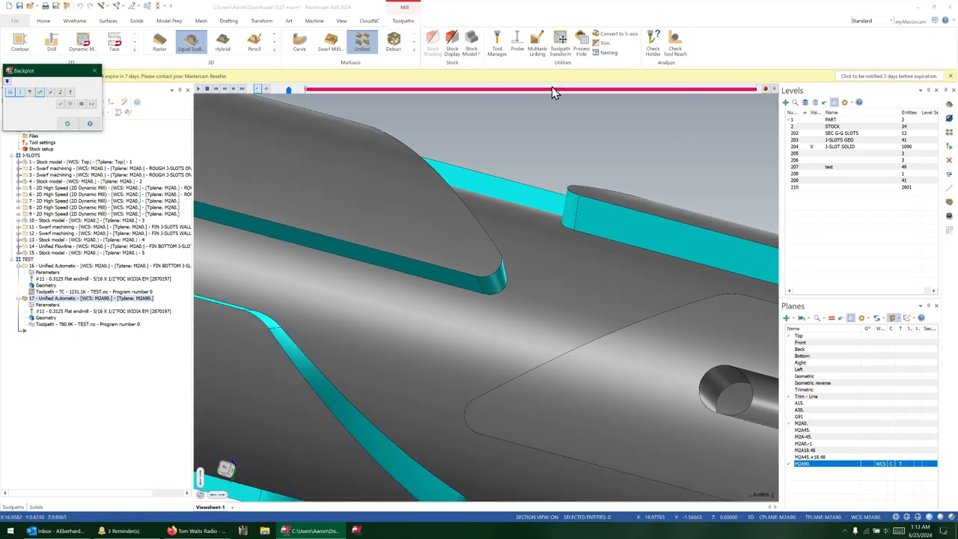
click(478, 89)
scroll(690, 301, up, 2)
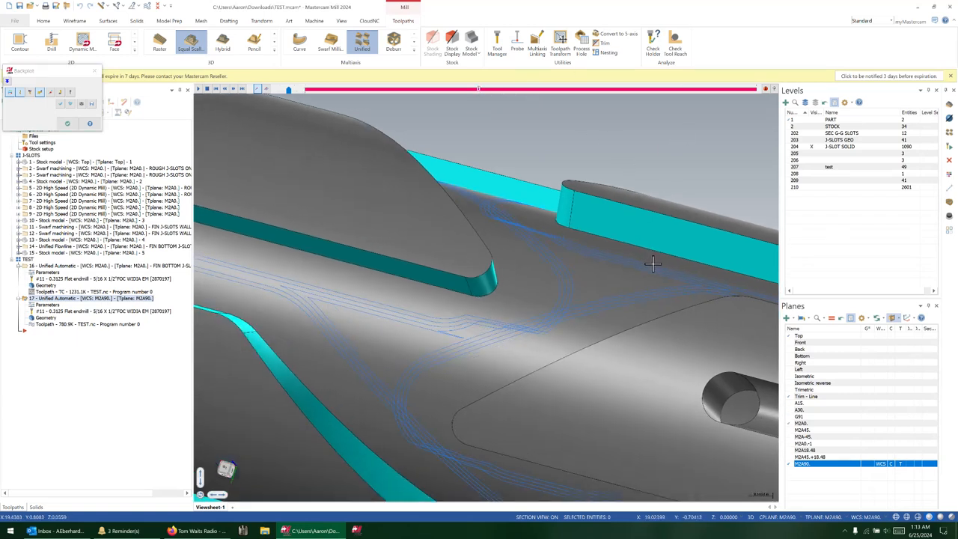
scroll(578, 328, down, 2)
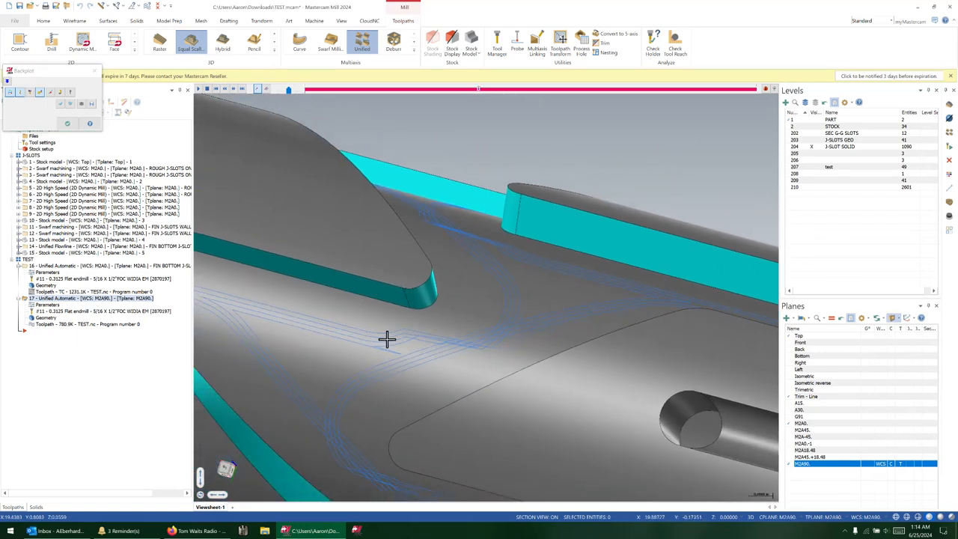
scroll(342, 345, up, 1)
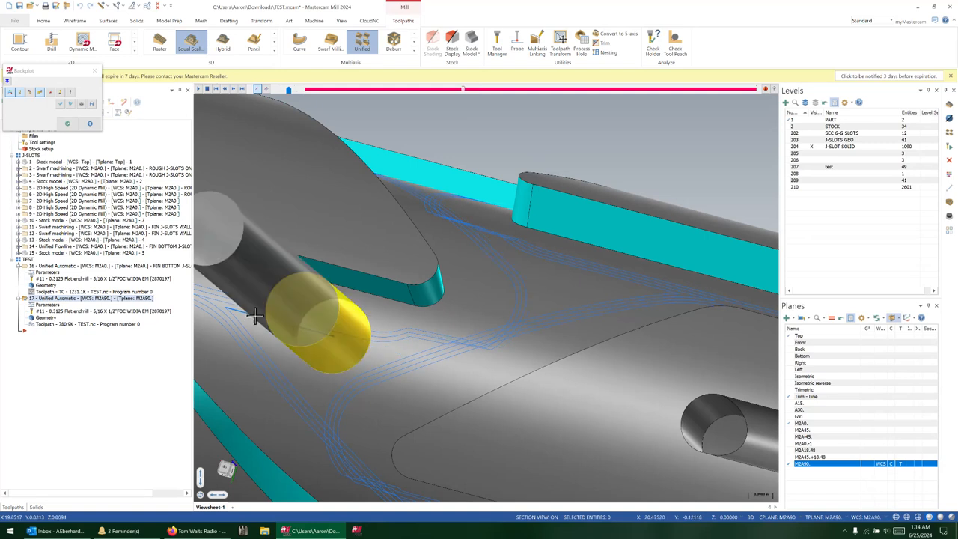
scroll(394, 349, up, 1)
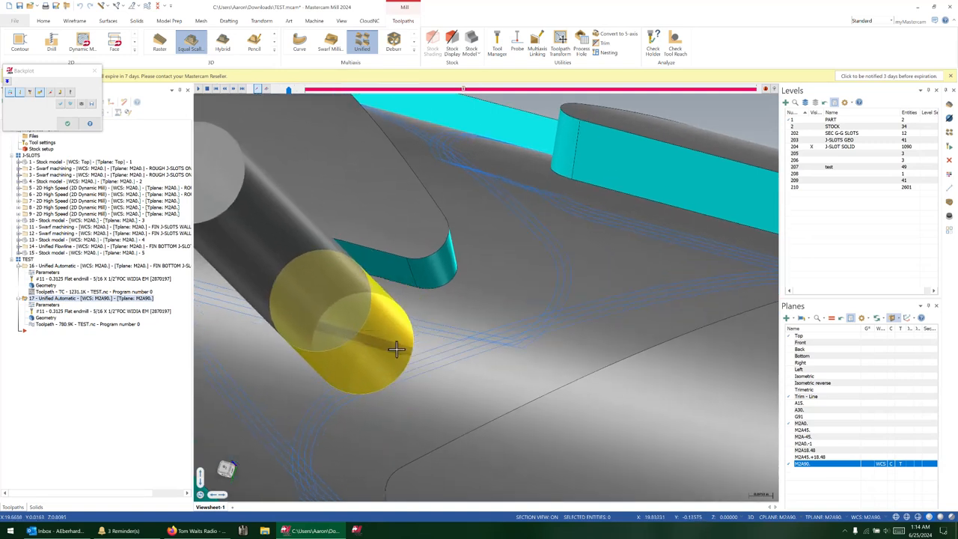
middle_drag(420, 354, 300, 161)
key(Escape)
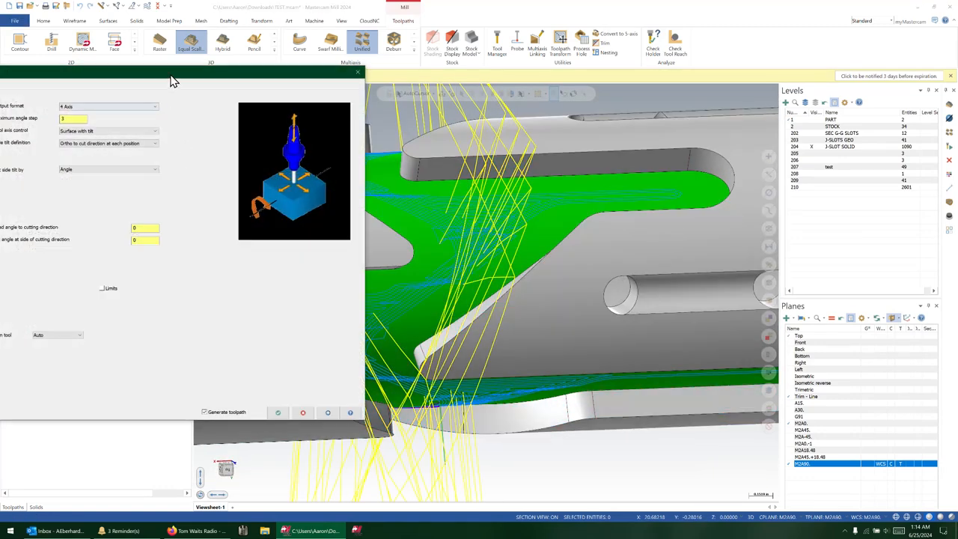
Step: Create a ball endmill with a 5/16 cutting diameter from operation 17's tool settings
drag(171, 76, 421, 76)
click(191, 116)
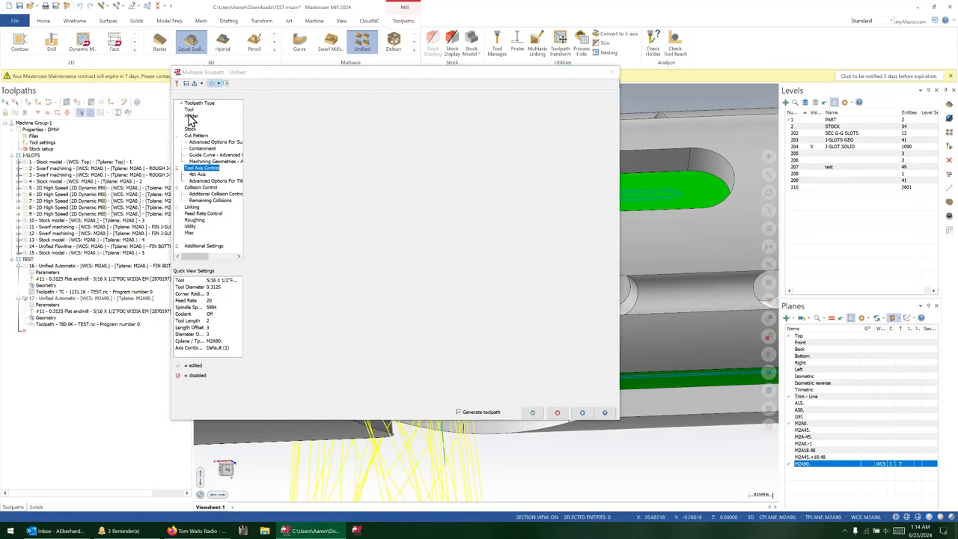
click(189, 110)
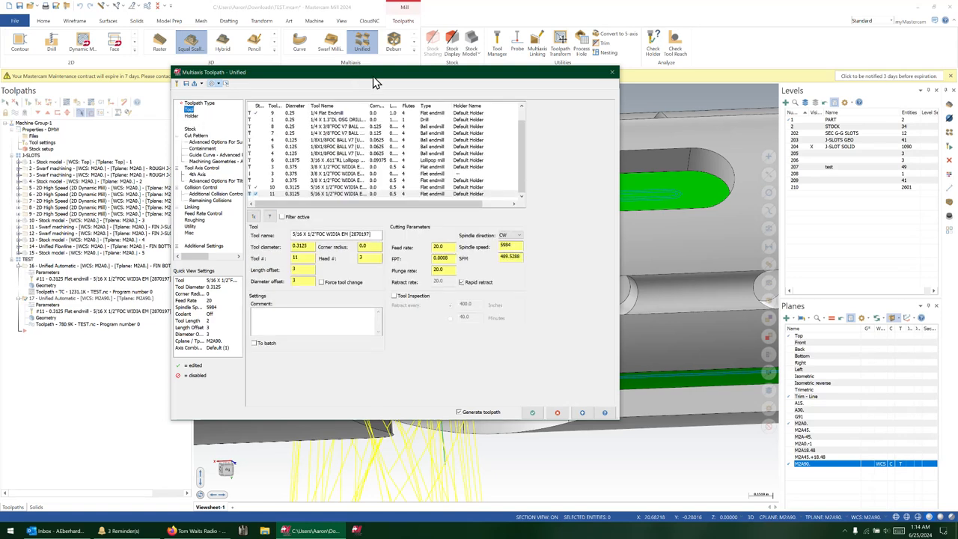
drag(276, 78, 186, 18)
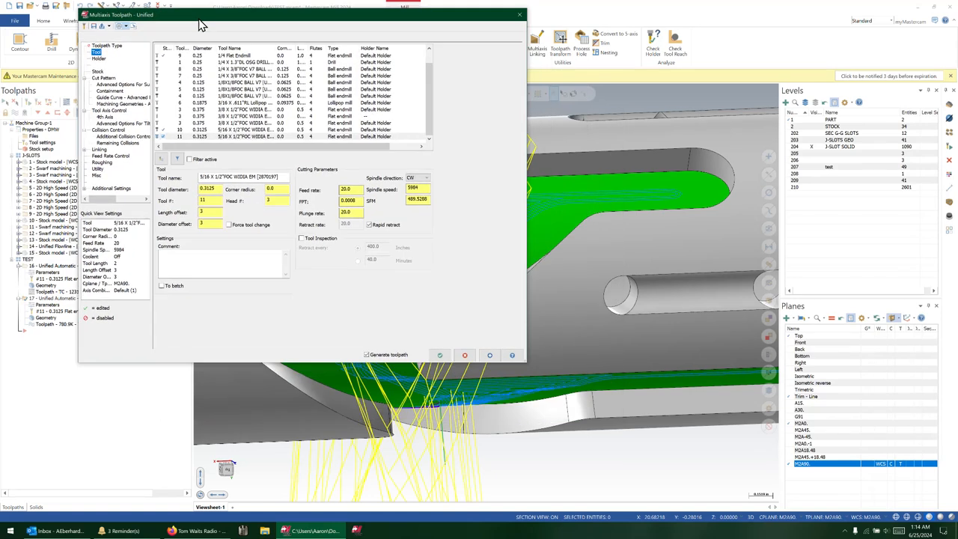
right_click(241, 145)
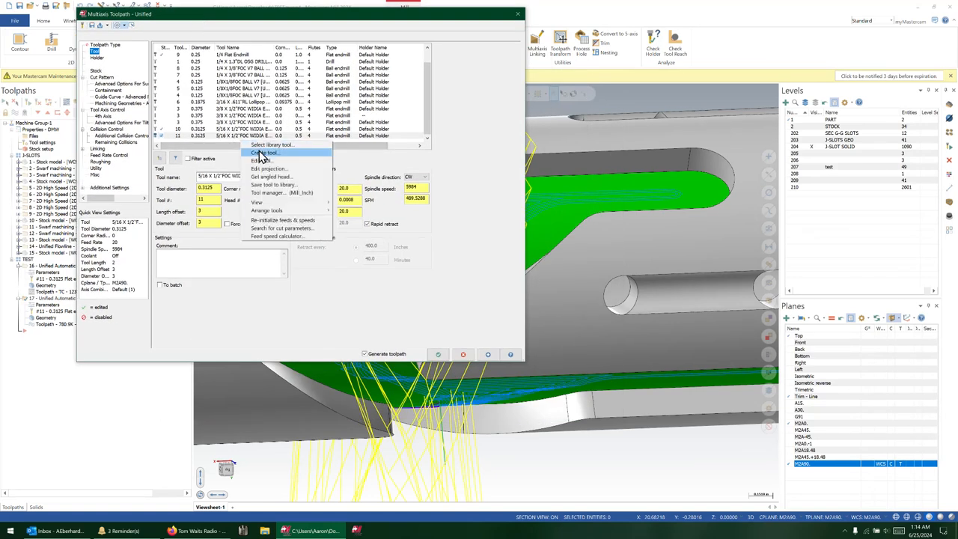
click(258, 149)
double_click(380, 289)
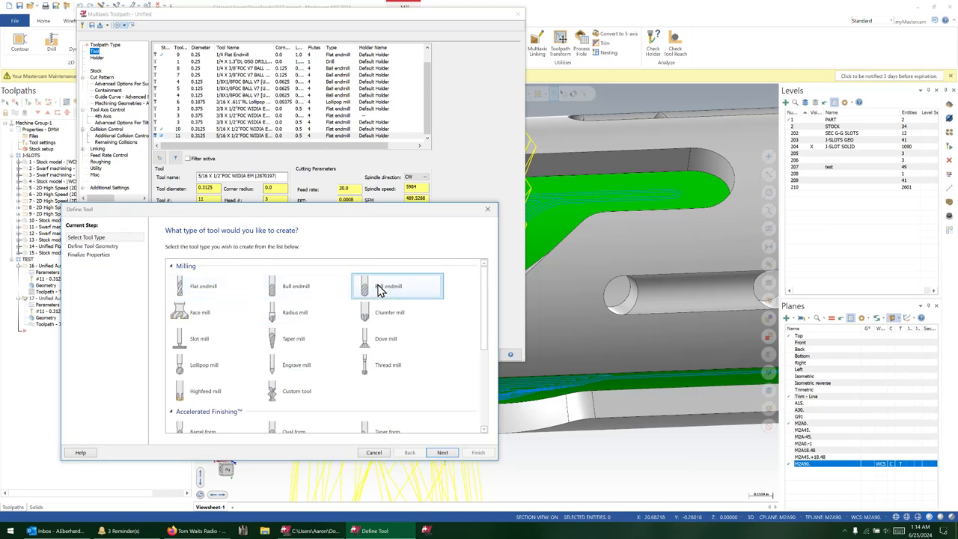
text(5/1)
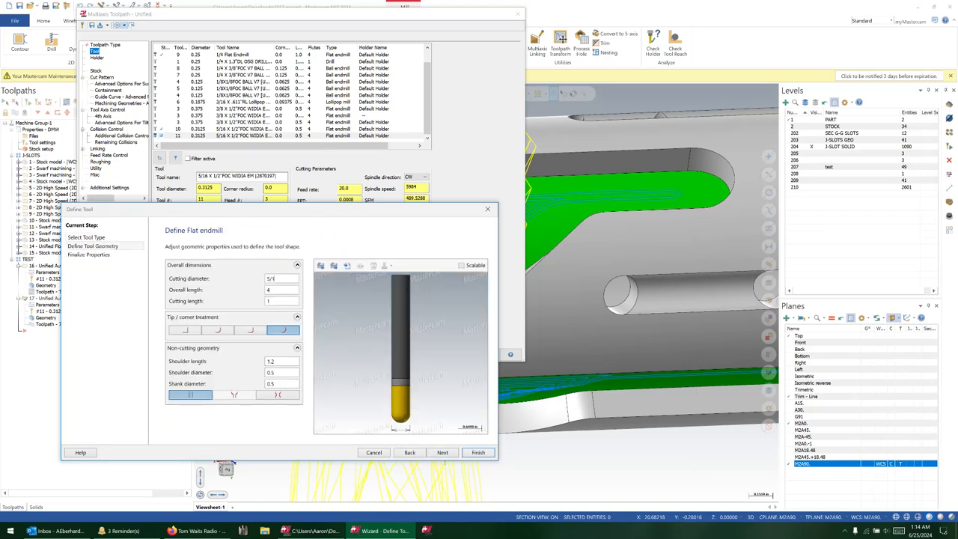
text(6)
click(485, 453)
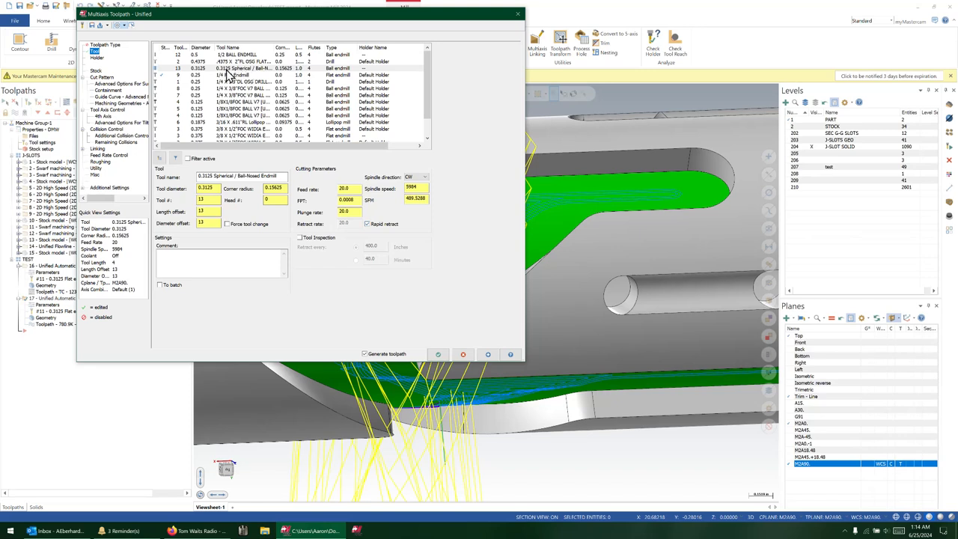
Step: Sort the tools by number, select the 0.3125 ball-nosed endmill for operation 17 and regenerate its toolpath
click(179, 48)
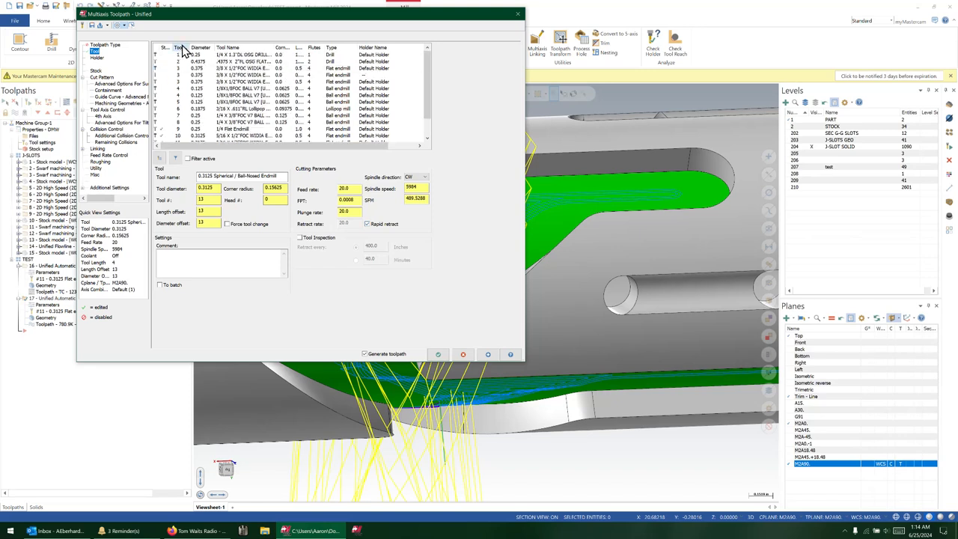
click(212, 137)
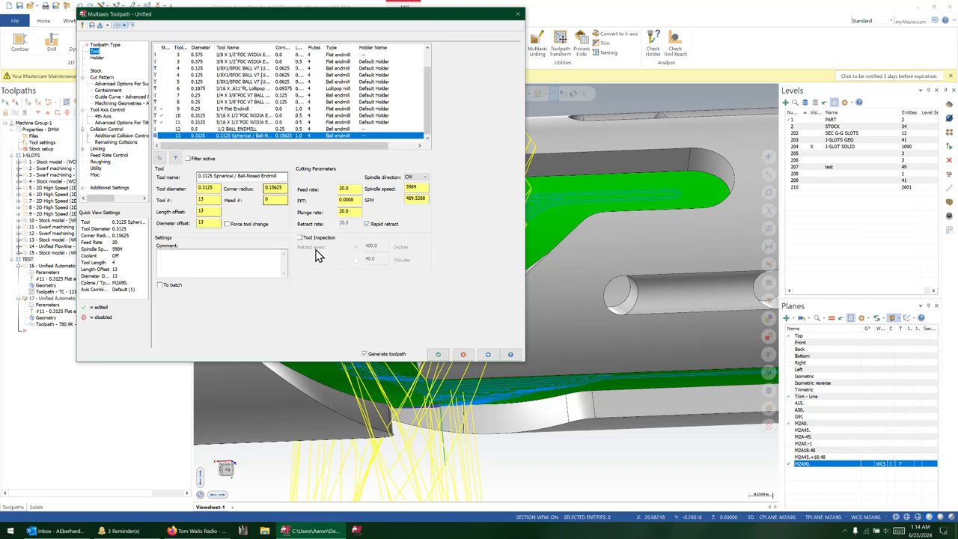
click(437, 355)
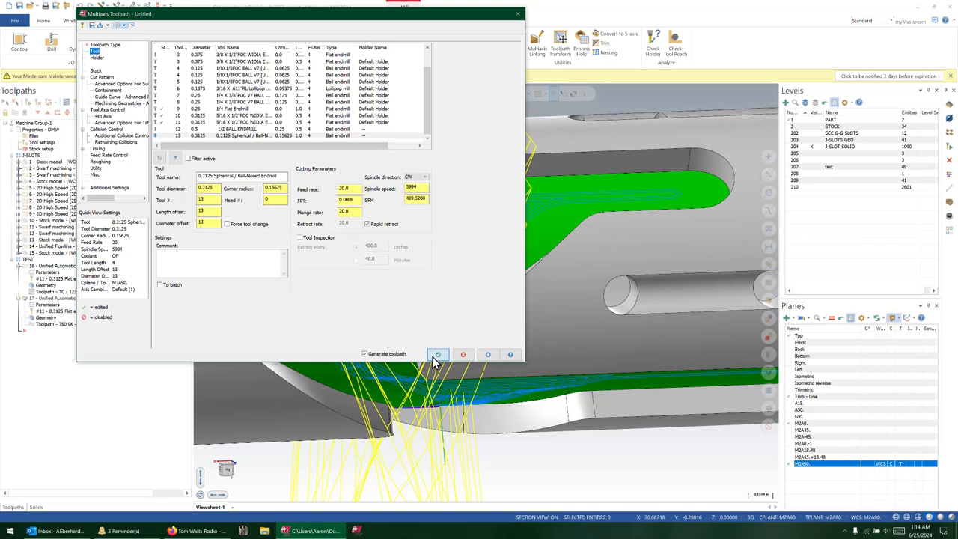
click(438, 354)
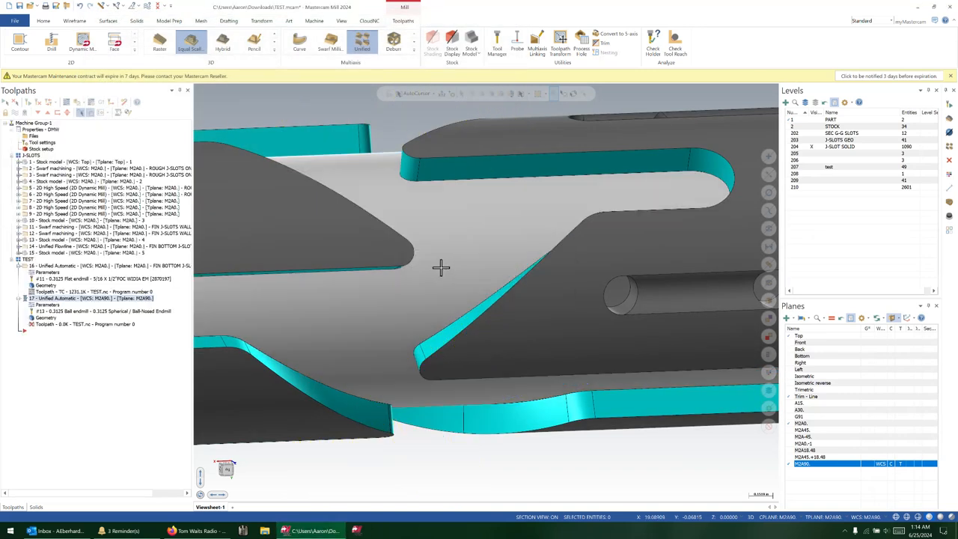
Step: Backplot the ball endmill toolpath, examine the tool's fit along the J-slot floor and wall tips, and close the backplot
scroll(427, 275, up, 2)
middle_drag(424, 275, 345, 281)
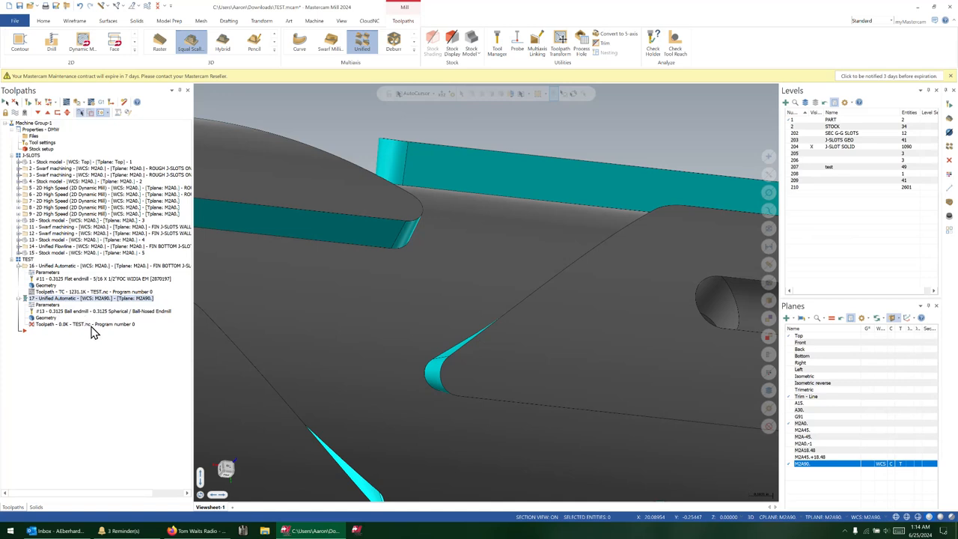
click(92, 326)
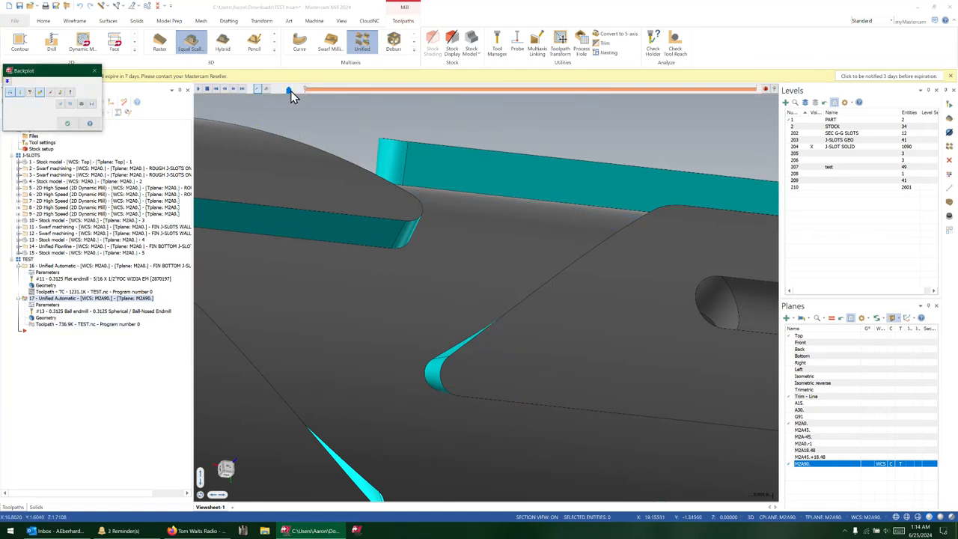
mouse_move(305, 95)
mouse_down()
mouse_move(445, 103)
mouse_move(603, 129)
mouse_up()
middle_drag(399, 267, 461, 236)
click(468, 212)
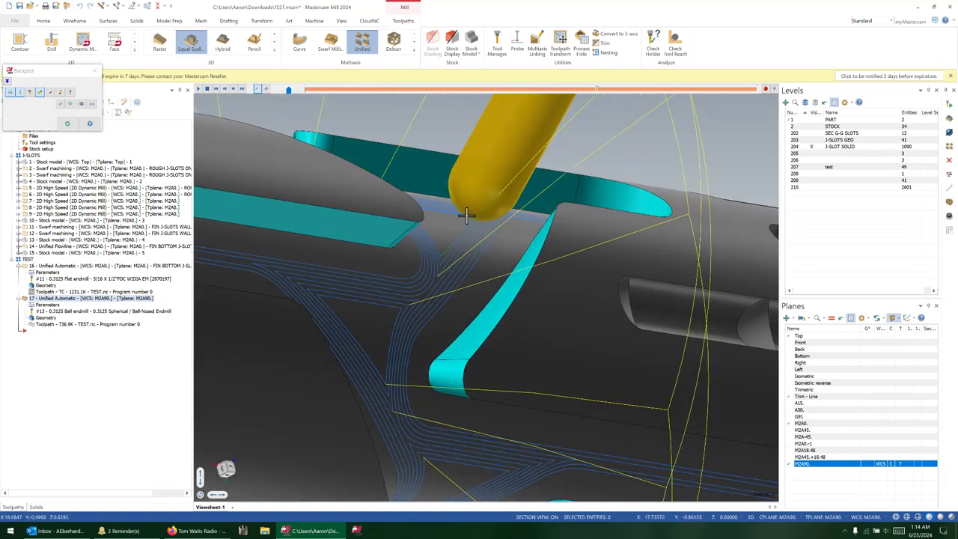
drag(598, 91, 749, 91)
scroll(350, 342, up, 2)
middle_drag(357, 346, 449, 292)
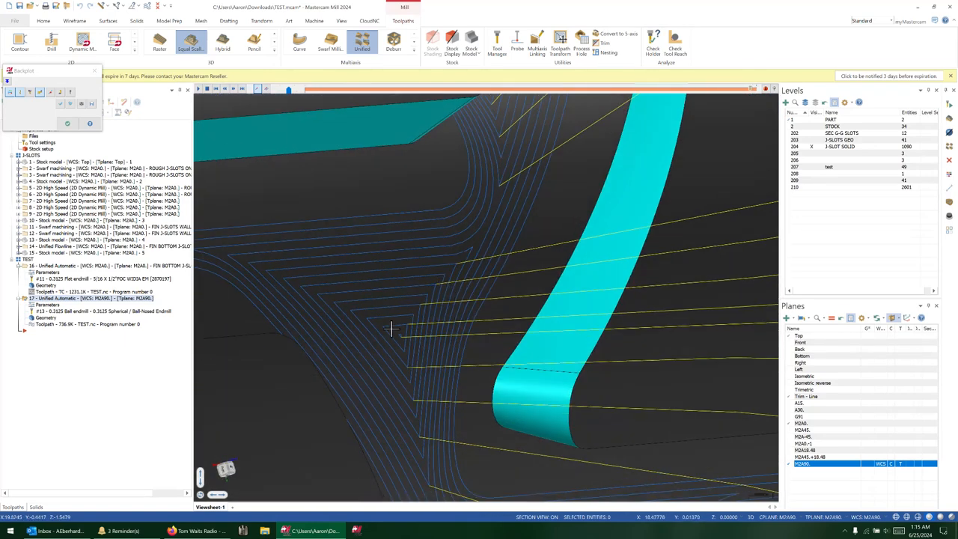
click(397, 317)
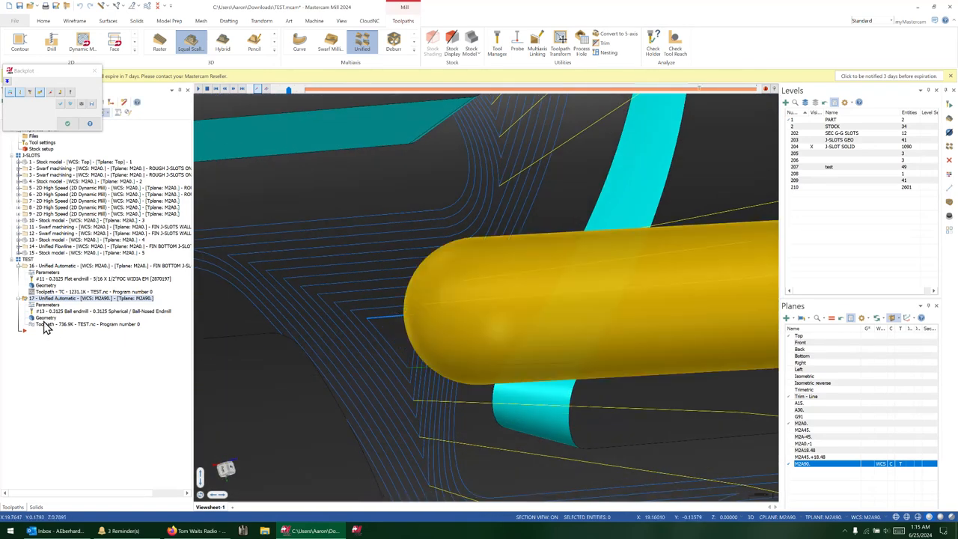
key(Escape)
click(65, 293)
key(Escape)
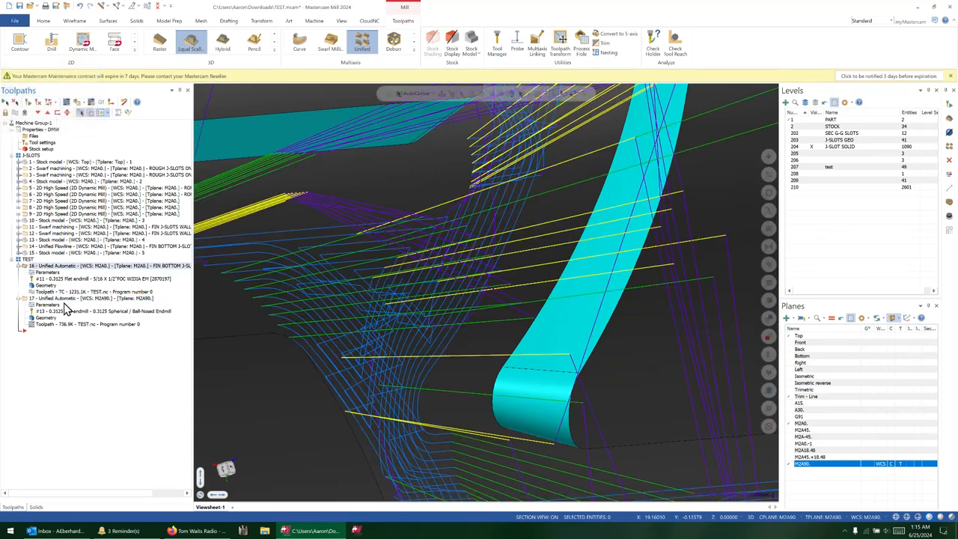
Step: Switch operation 17 back to tool 11, the 5/16 flat endmill, and regenerate the toolpath
click(37, 305)
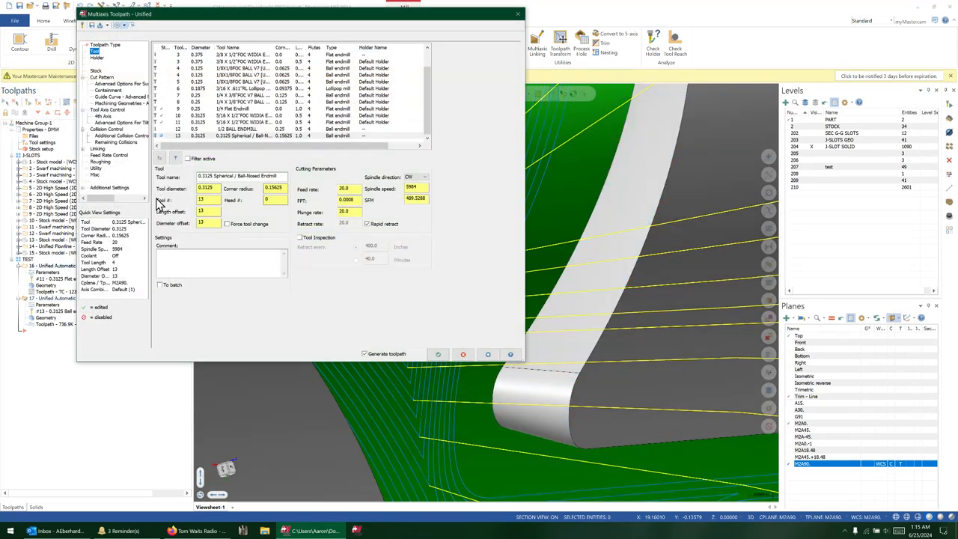
click(239, 123)
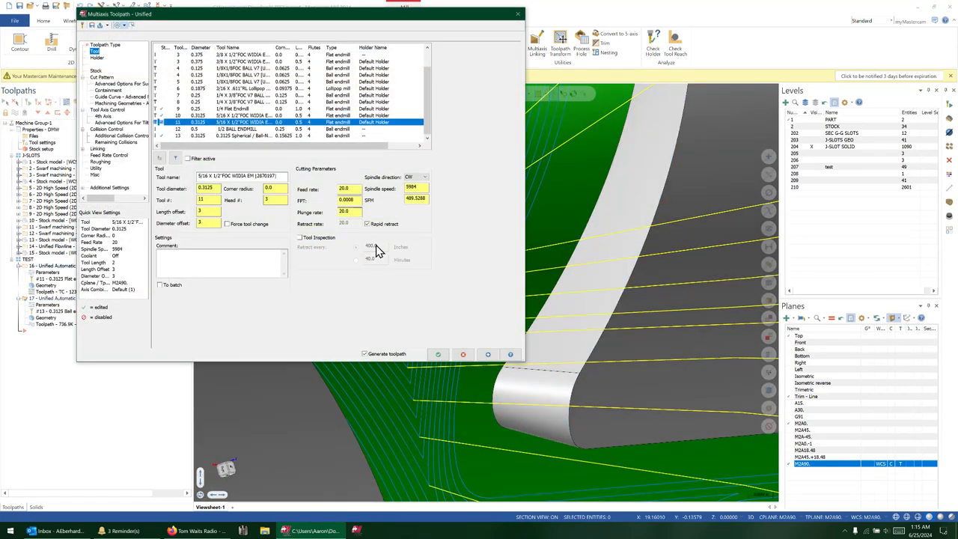
click(438, 353)
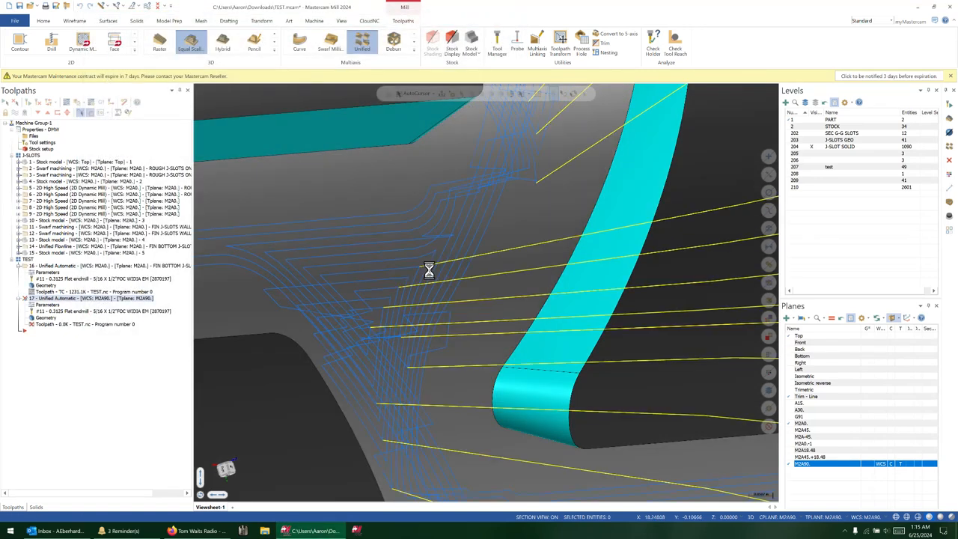
Step: Backplot the flat endmill toolpath at several points, examine its irregular passes around the slot junction, and close the backplot
click(82, 324)
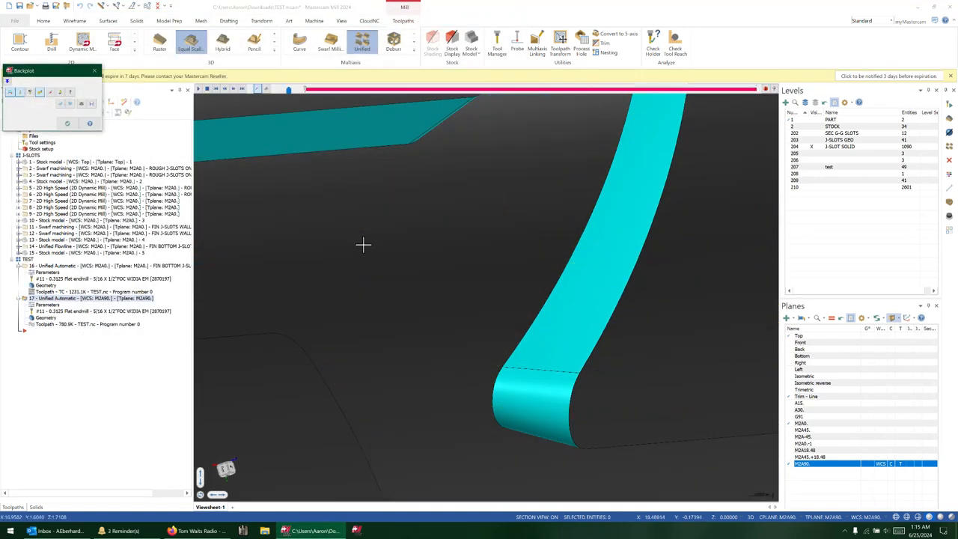
drag(360, 92, 662, 90)
middle_drag(408, 265, 298, 278)
middle_drag(387, 262, 473, 310)
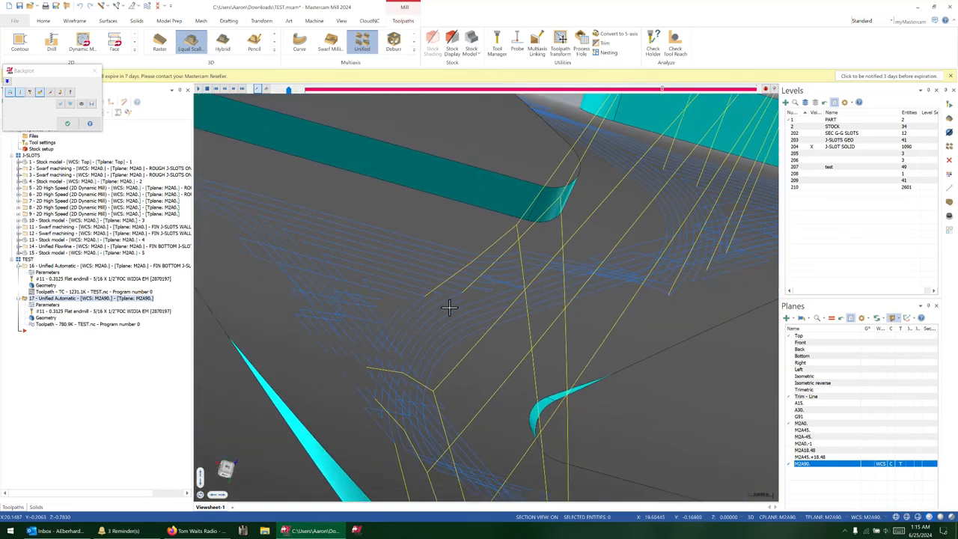
click(389, 277)
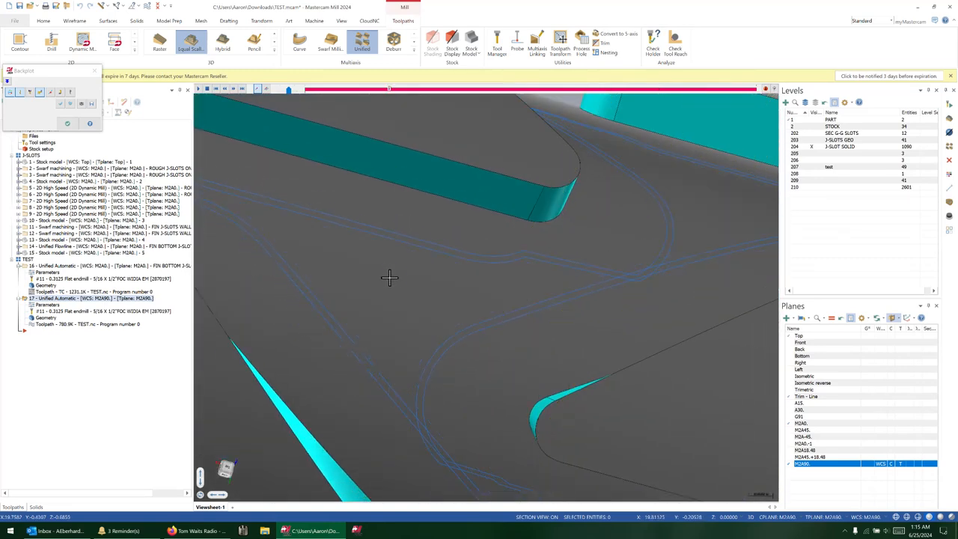
click(600, 90)
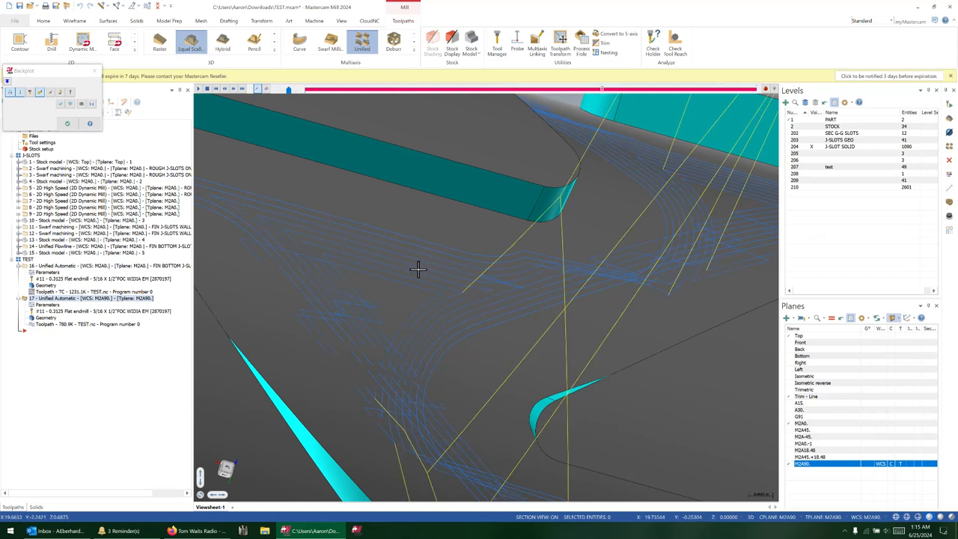
mouse_move(376, 274)
middle_down()
mouse_move(451, 301)
mouse_move(534, 186)
middle_up()
scroll(537, 263, up, 5)
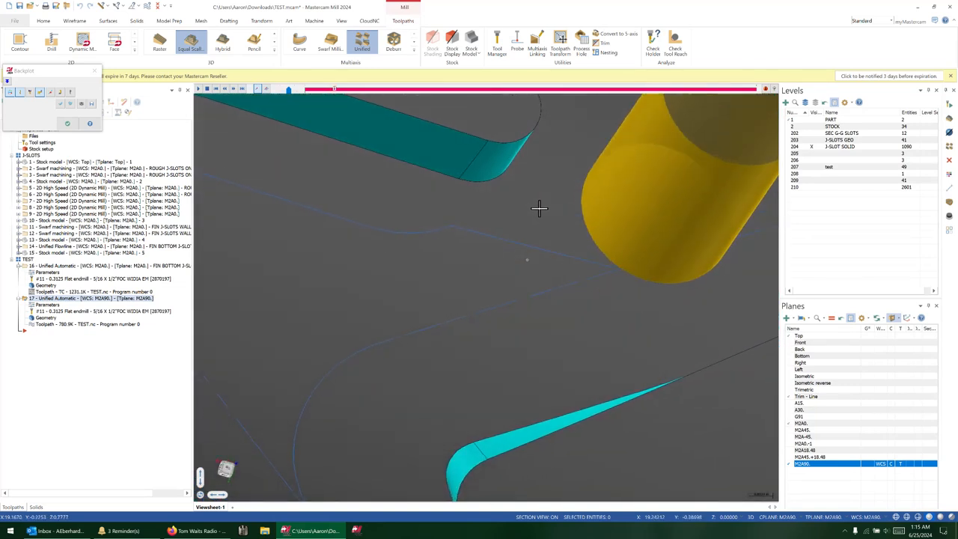
scroll(539, 246, down, 3)
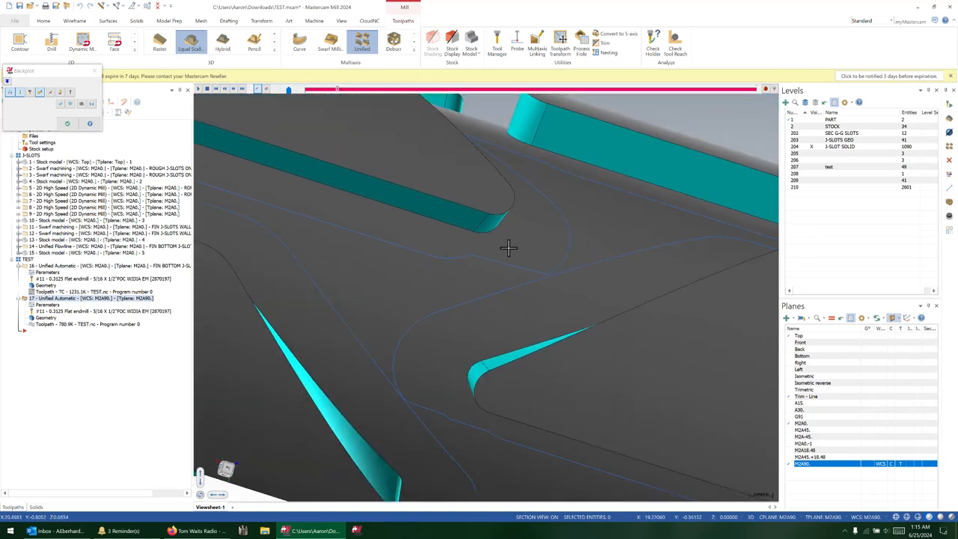
key(Escape)
Step: Set operation 17's tool axis control to run the tool at center
click(40, 305)
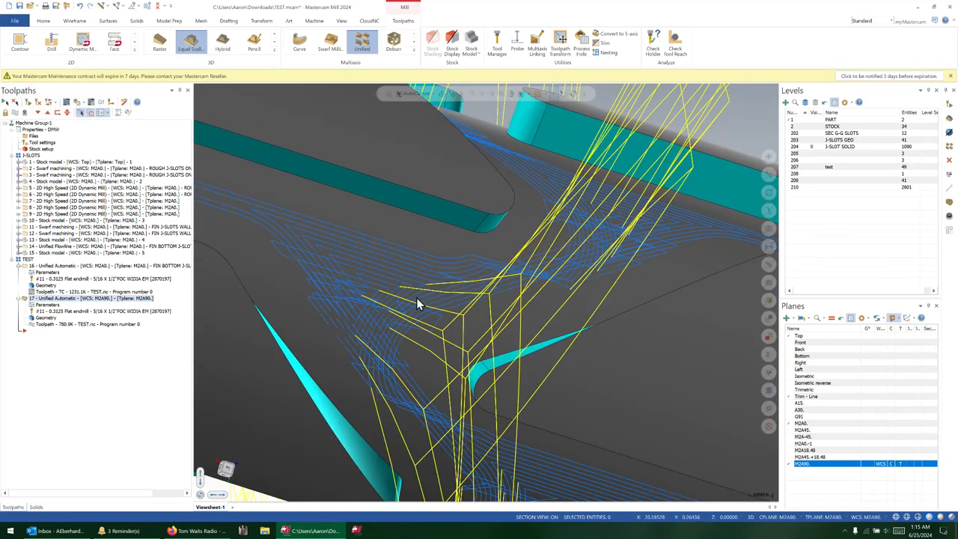
click(107, 110)
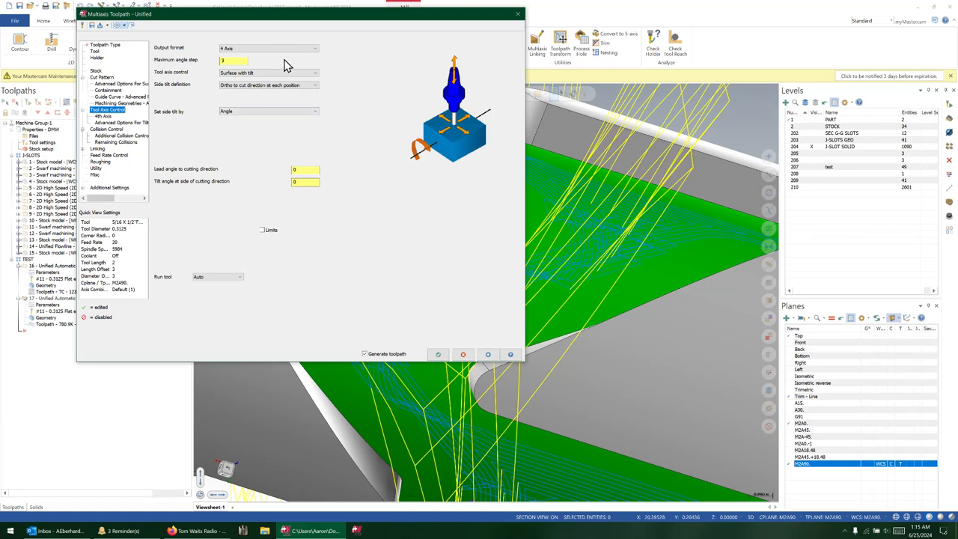
click(217, 277)
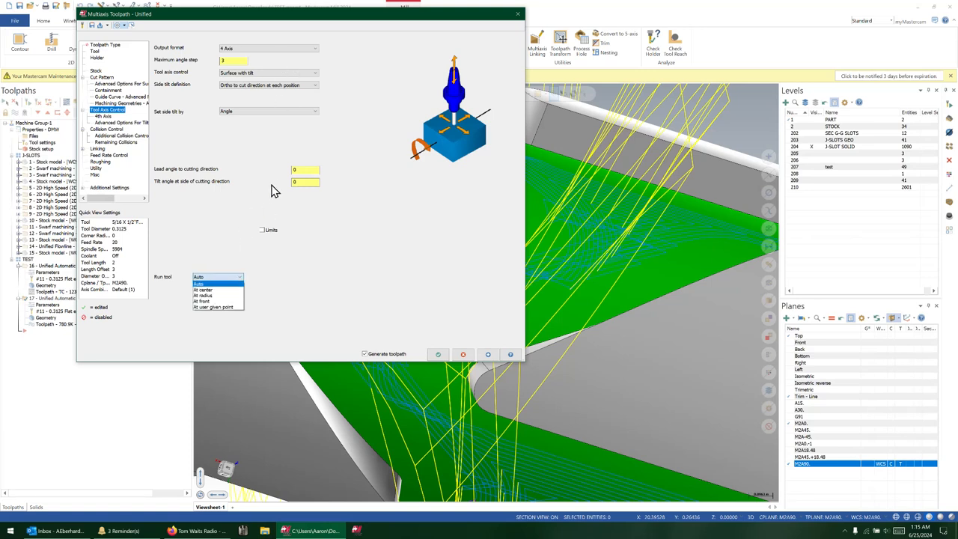
click(271, 184)
click(220, 277)
click(217, 290)
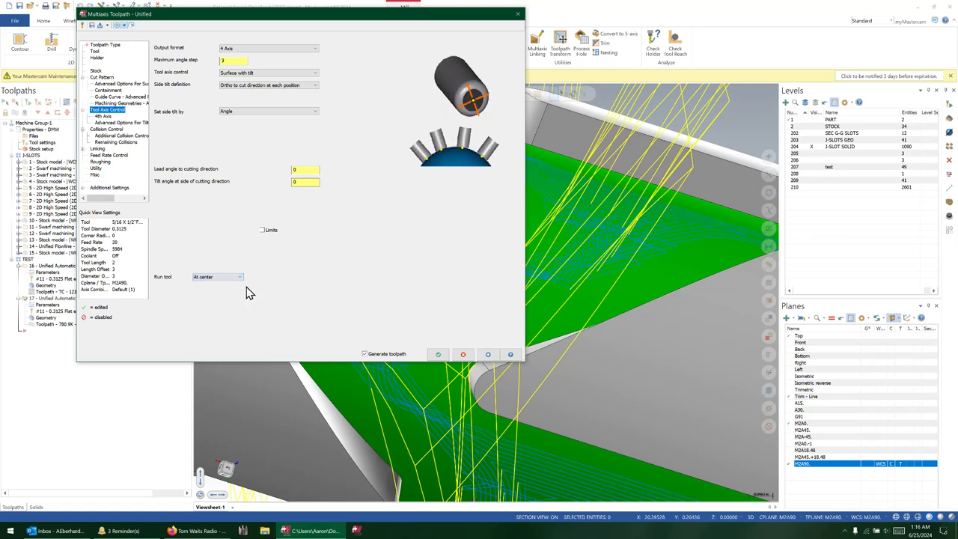
Step: Regenerate the toolpath with the tool running at center, check its passes on the J-slot floor and accept the parameters
click(488, 355)
drag(433, 16, 235, 46)
scroll(550, 261, down, 1)
middle_drag(509, 268, 472, 281)
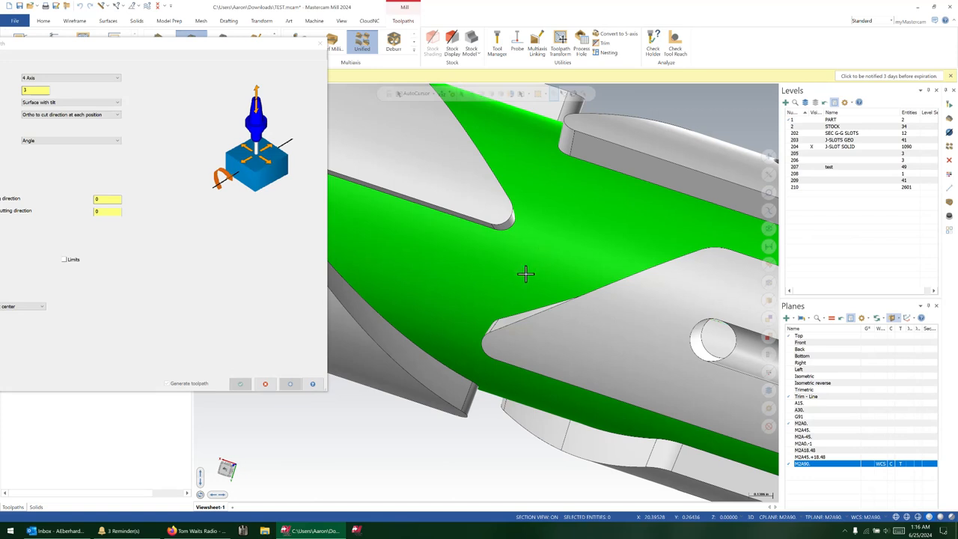
middle_drag(528, 268, 567, 229)
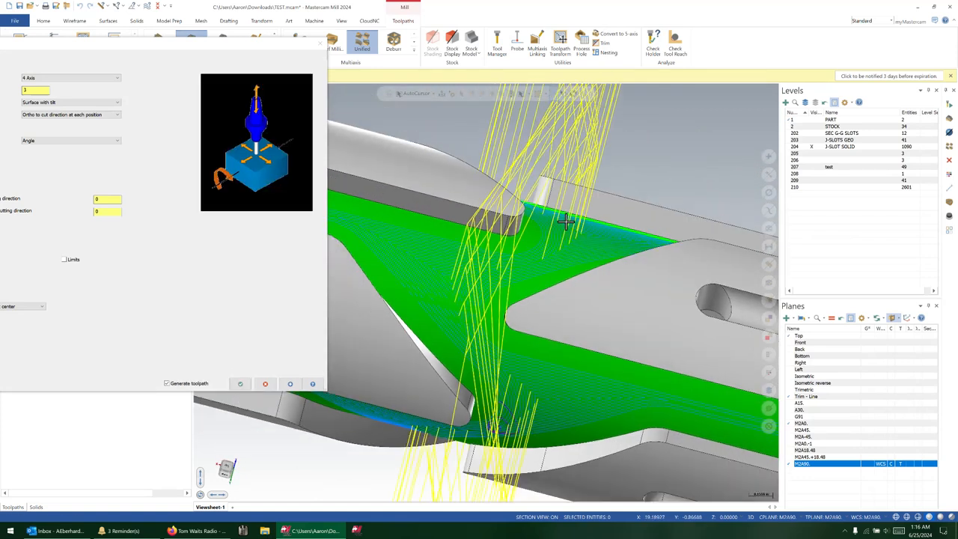
drag(273, 46, 391, 18)
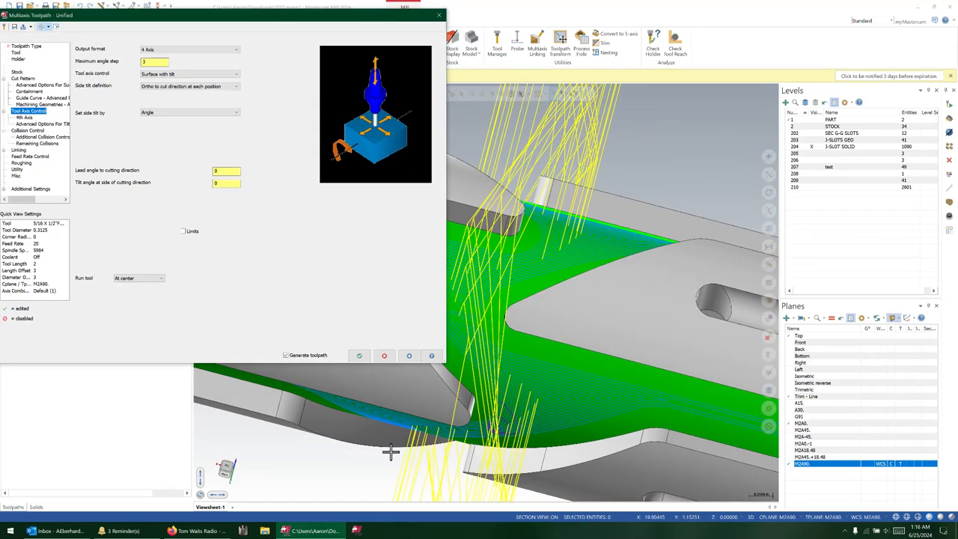
click(359, 359)
Step: Backplot operation 17 with the tool running at center, examine its passes and retracts around the slot junction, and close the backplot
key(alt+t)
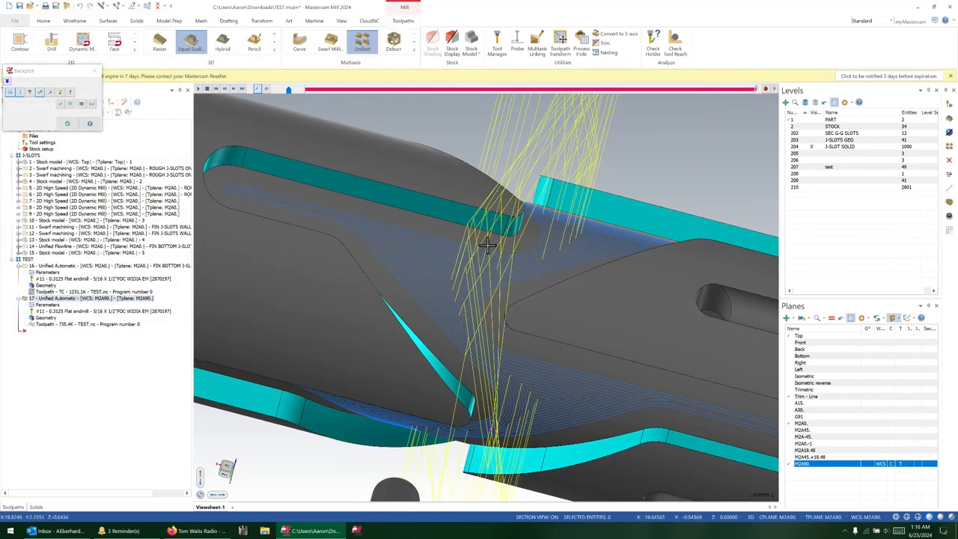
scroll(417, 260, up, 3)
middle_drag(400, 230, 540, 340)
scroll(591, 239, up, 6)
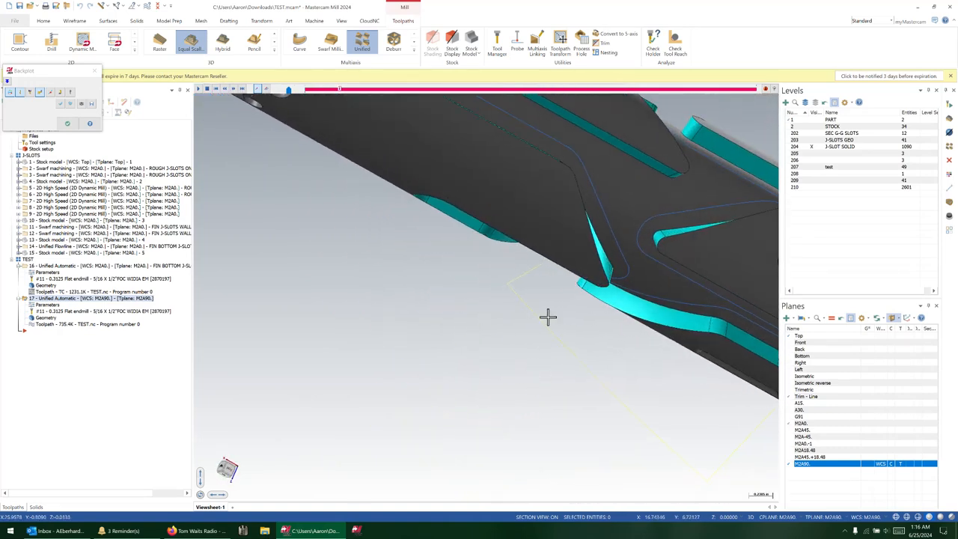
scroll(560, 352, down, 5)
middle_drag(641, 273, 529, 83)
drag(569, 90, 814, 140)
middle_drag(633, 196, 586, 229)
scroll(512, 208, up, 3)
scroll(512, 208, up, 2)
scroll(487, 208, down, 4)
middle_drag(512, 141, 546, 235)
scroll(495, 189, up, 3)
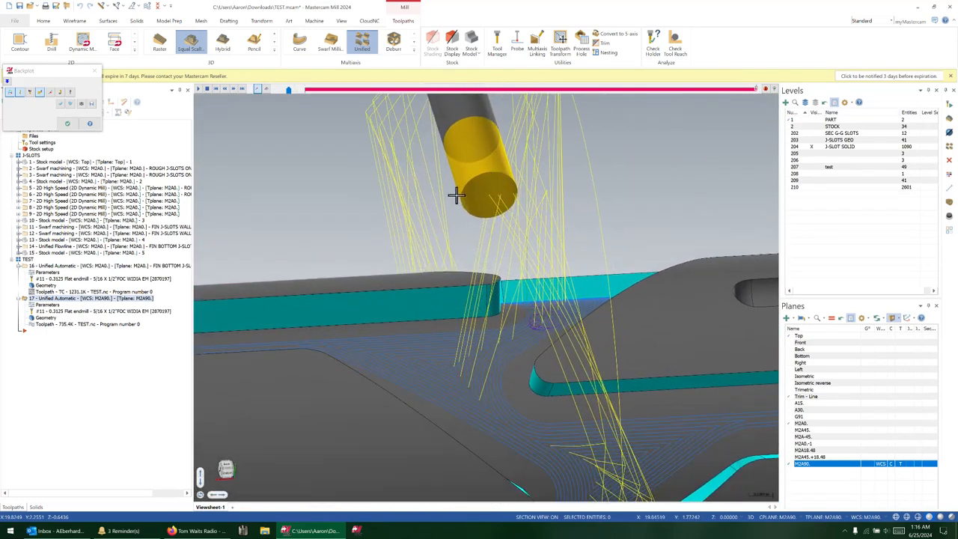
key(Escape)
Step: Examine operation 17's retract moves around the part and its blend spline links on the slot floor against the linking parameters
scroll(504, 226, down, 4)
middle_drag(518, 196, 536, 393)
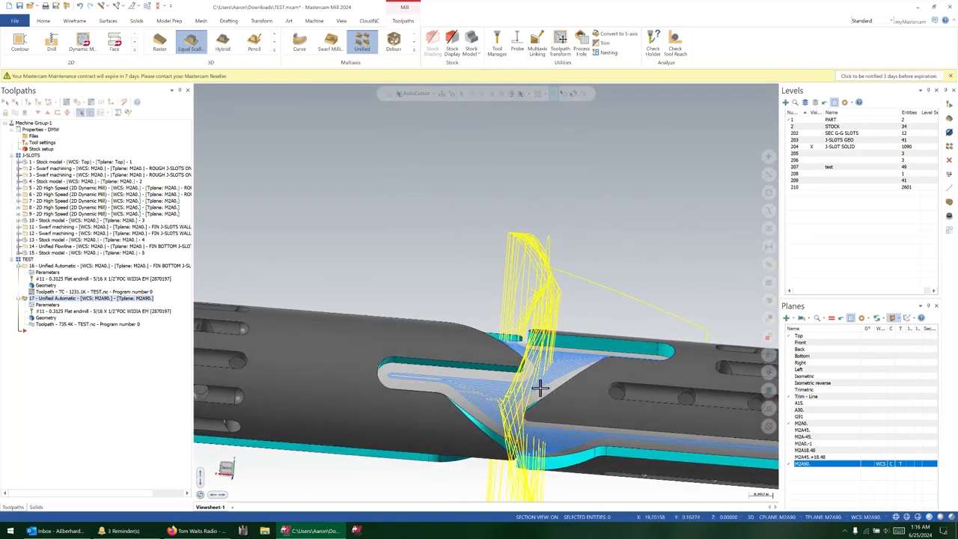
scroll(527, 393, up, 4)
middle_drag(470, 323, 644, 267)
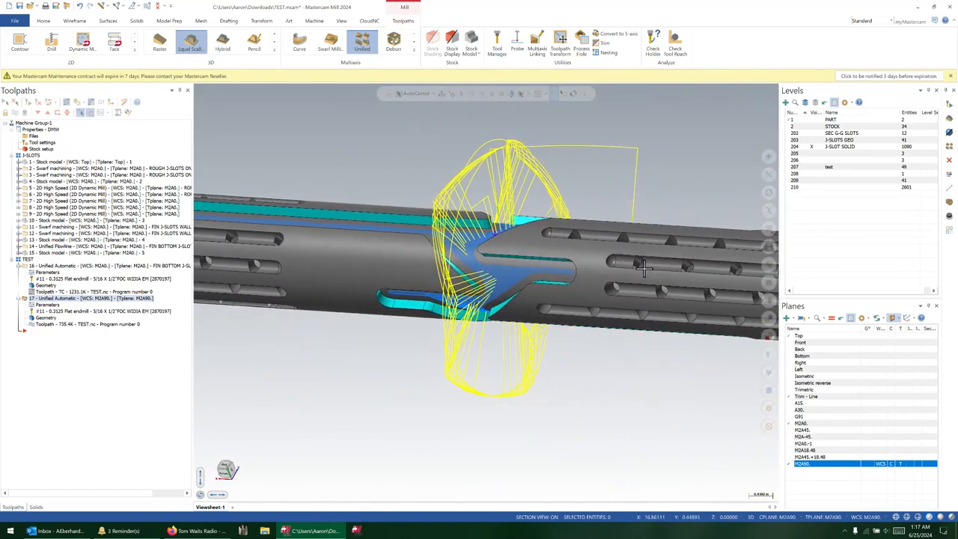
scroll(456, 251, up, 2)
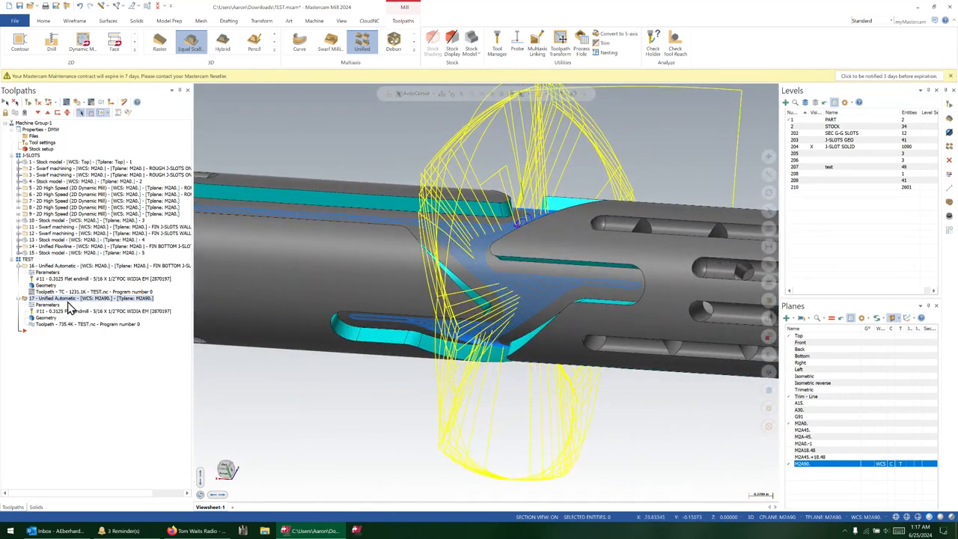
click(47, 304)
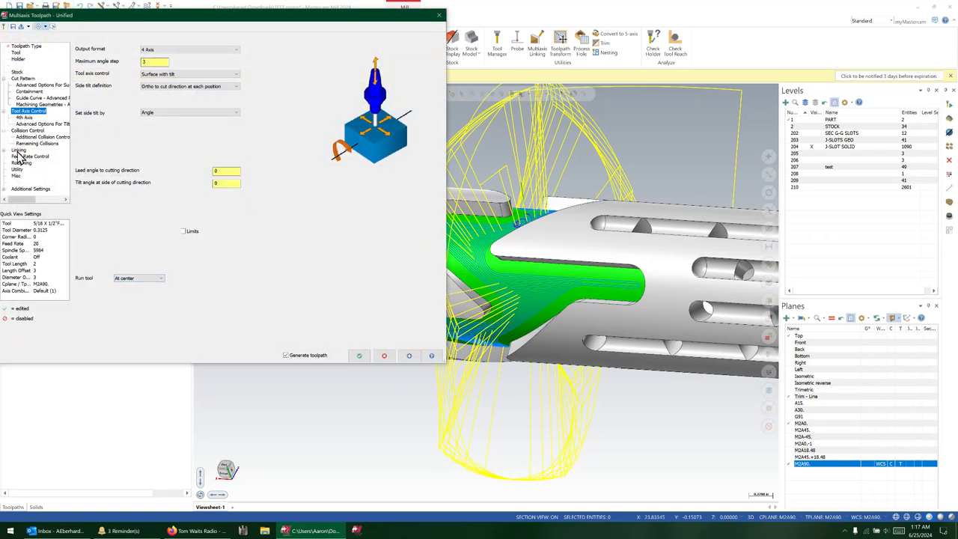
click(20, 150)
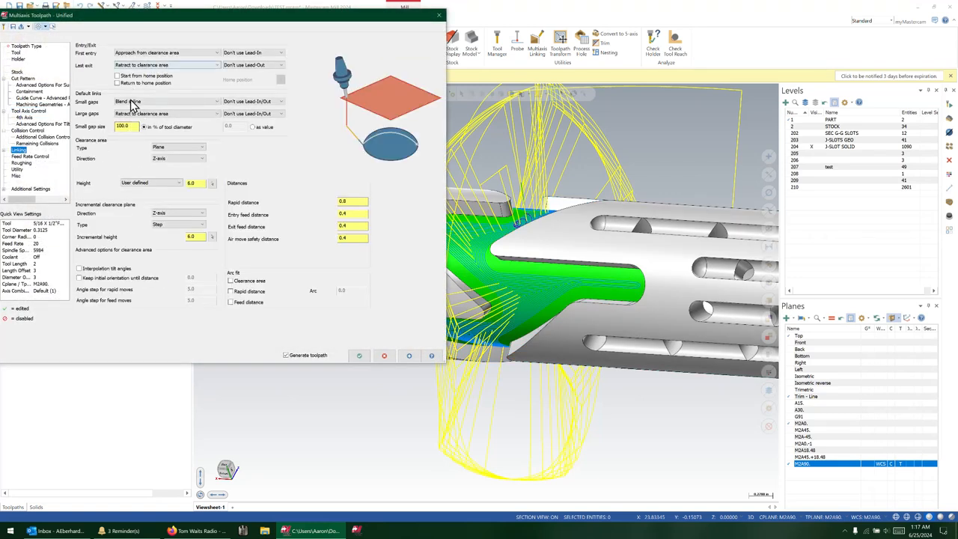
scroll(571, 271, up, 6)
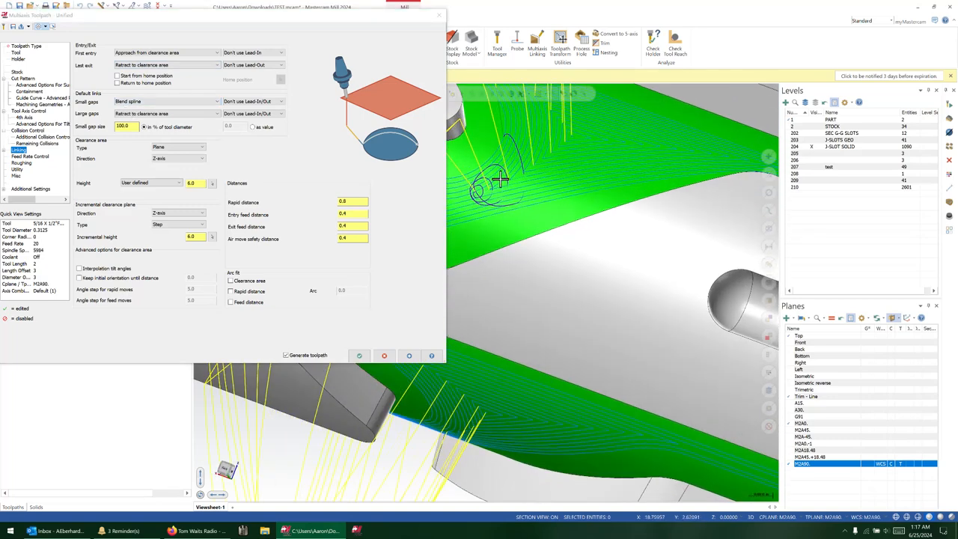
scroll(500, 178, up, 5)
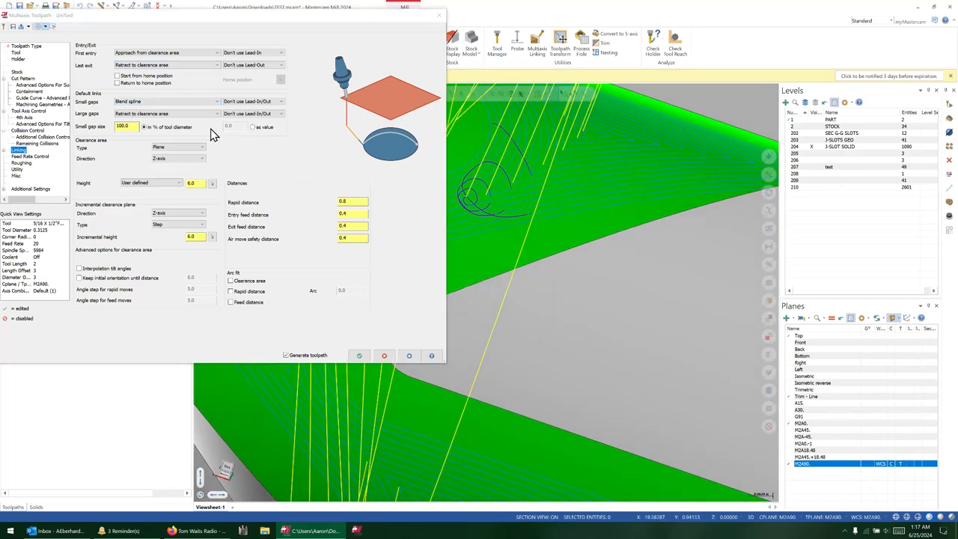
click(117, 131)
scroll(702, 266, down, 6)
middle_drag(702, 266, 509, 207)
scroll(577, 305, down, 2)
middle_drag(577, 305, 539, 273)
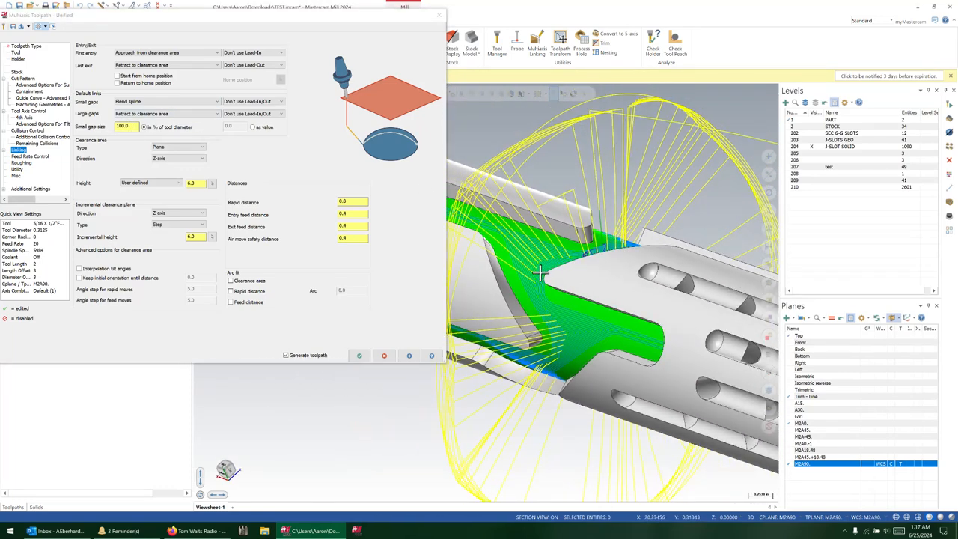
Step: Set the linking clearance area to a cylinder along the X-axis with an automatic through position
click(189, 156)
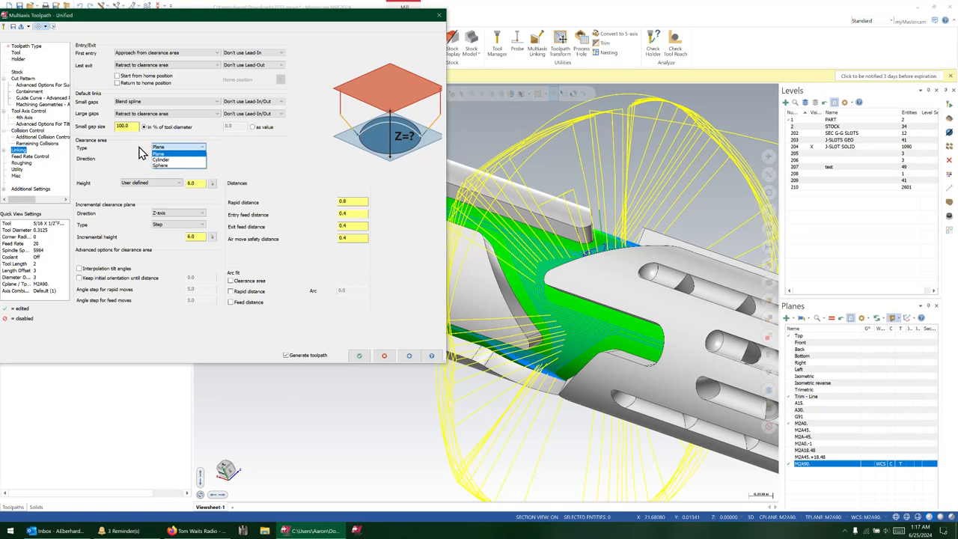
click(178, 159)
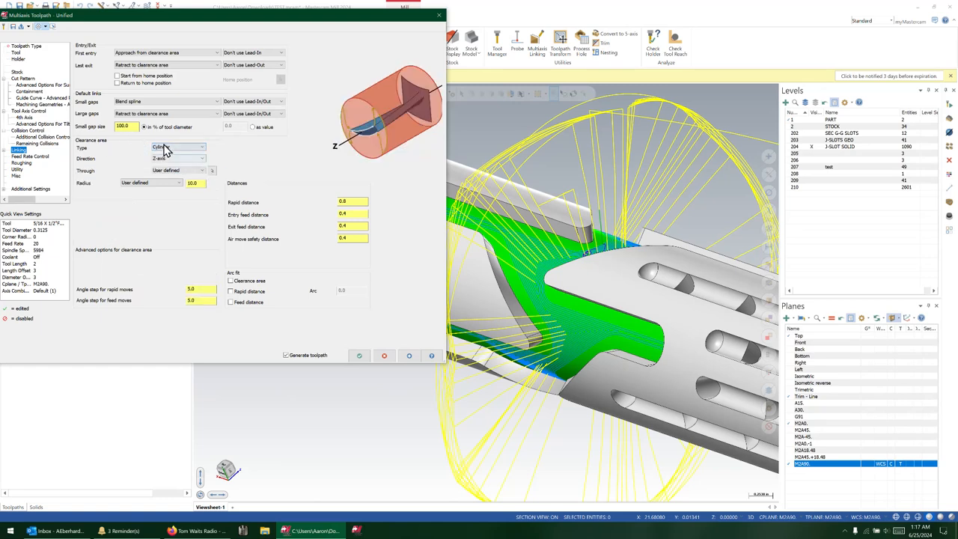
click(174, 159)
click(171, 170)
click(187, 172)
click(174, 178)
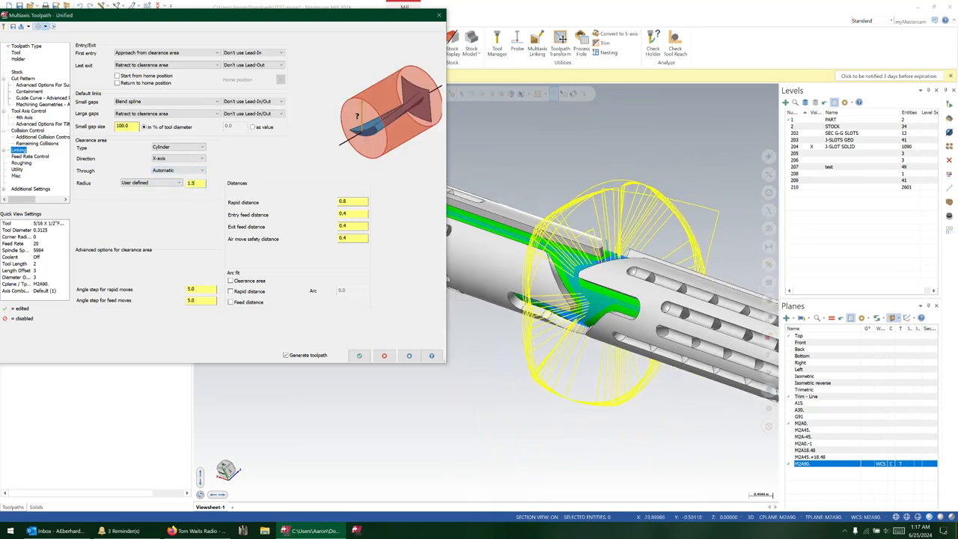
Step: Check the outer radius at the tube's open end, set the clearance cylinder's radius to 1.5 and regenerate the toolpath
right_click(199, 183)
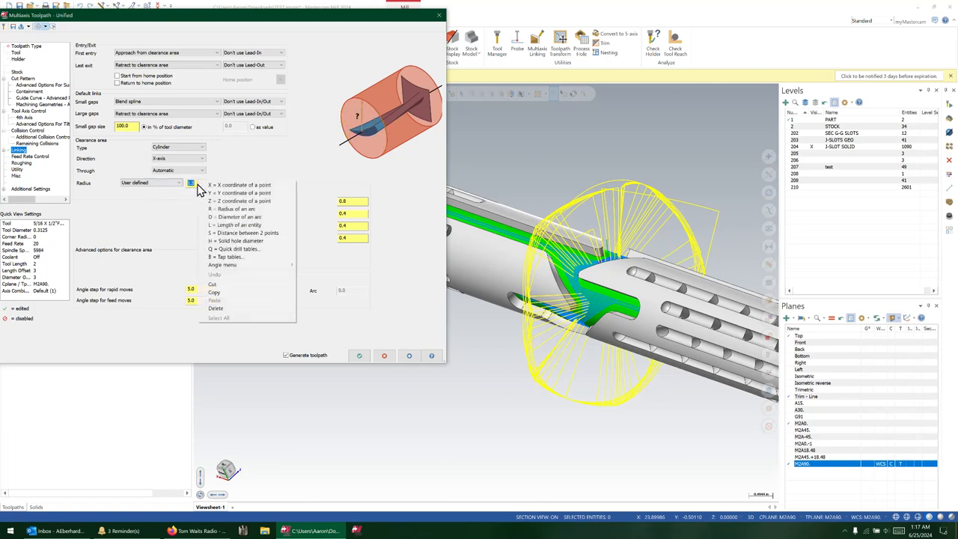
click(249, 210)
scroll(408, 225, down, 4)
scroll(740, 334, up, 2)
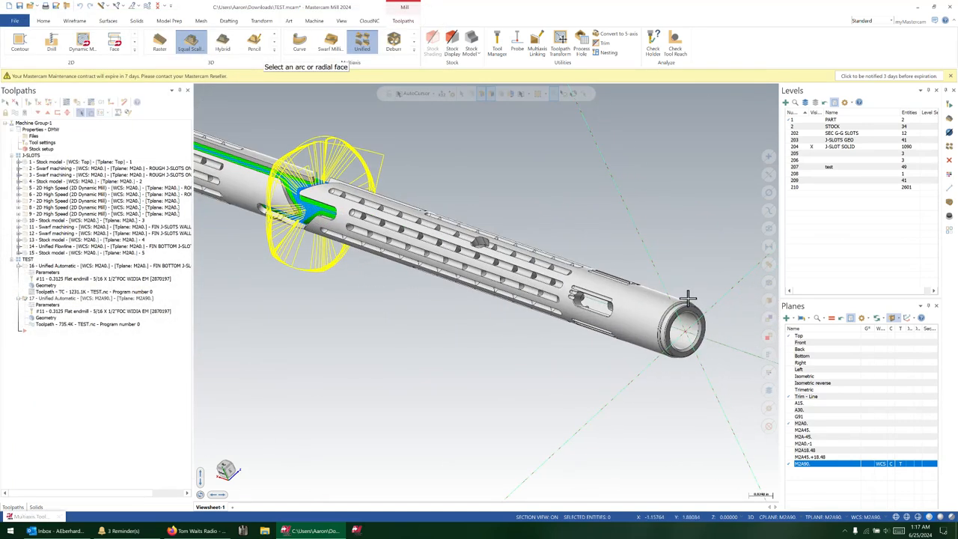
click(682, 301)
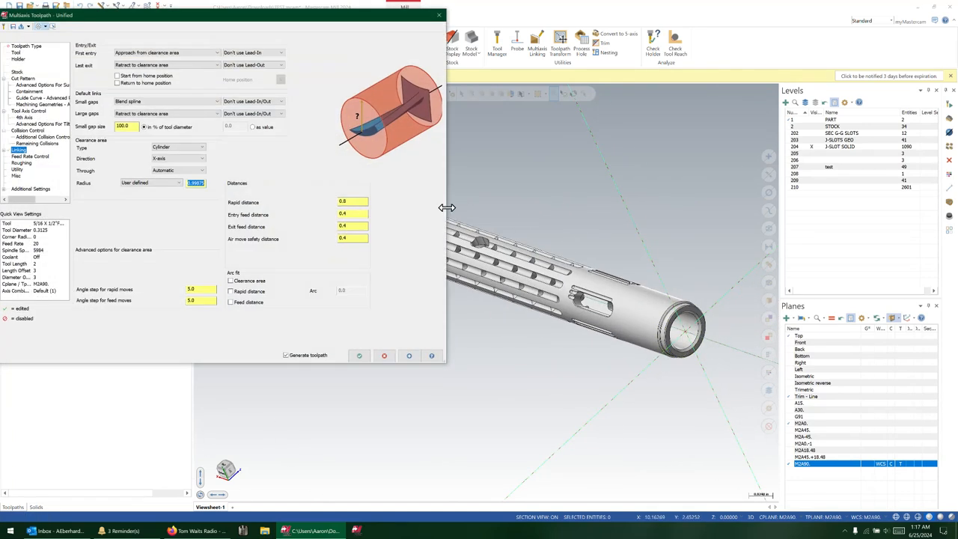
text(1.5)
click(357, 356)
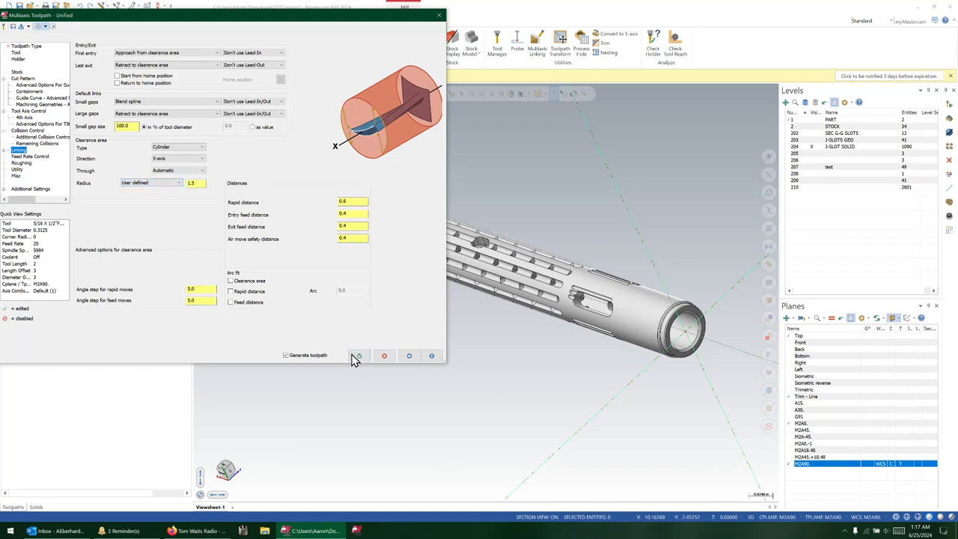
Step: Set operation 17's large-gap links to use lead-in/out and regenerate the toolpath
scroll(397, 197, up, 8)
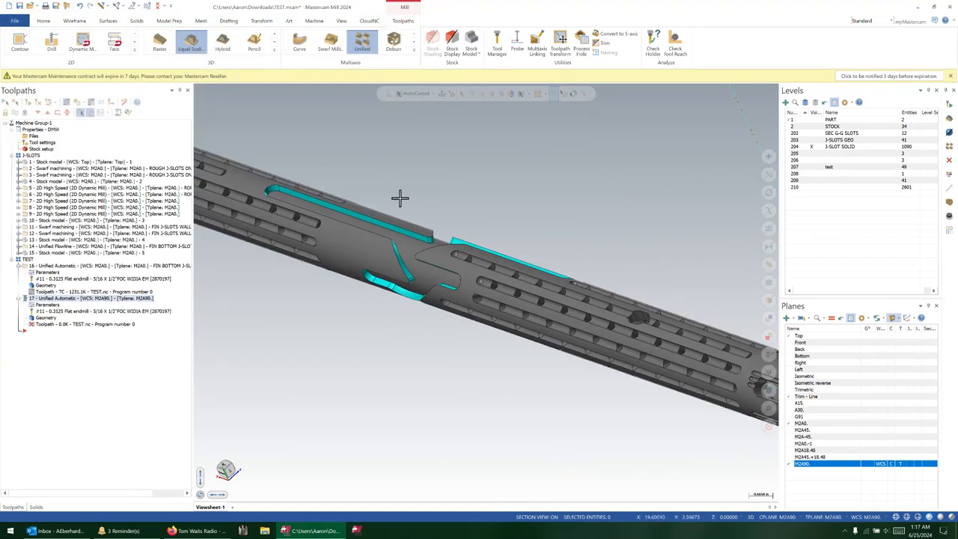
middle_drag(366, 215, 530, 244)
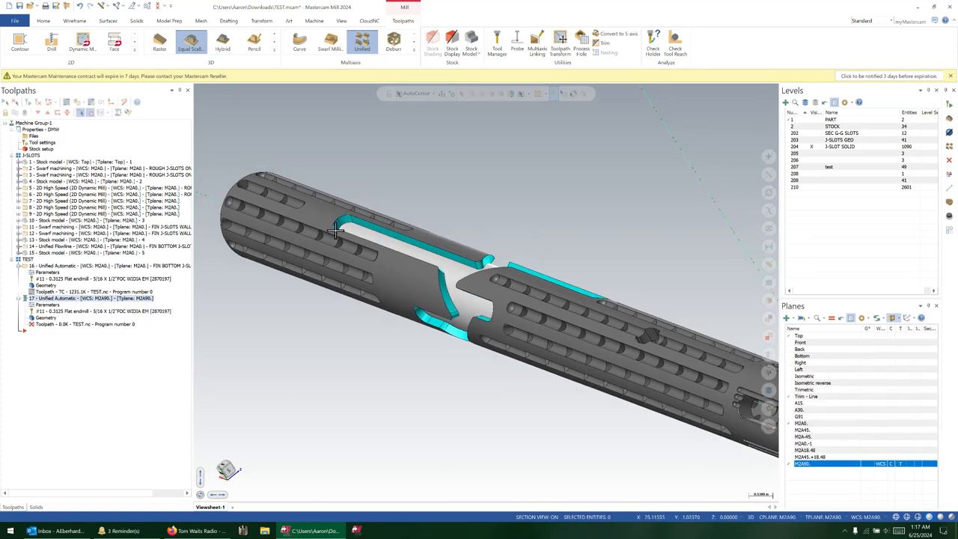
scroll(504, 295, up, 5)
scroll(618, 261, up, 6)
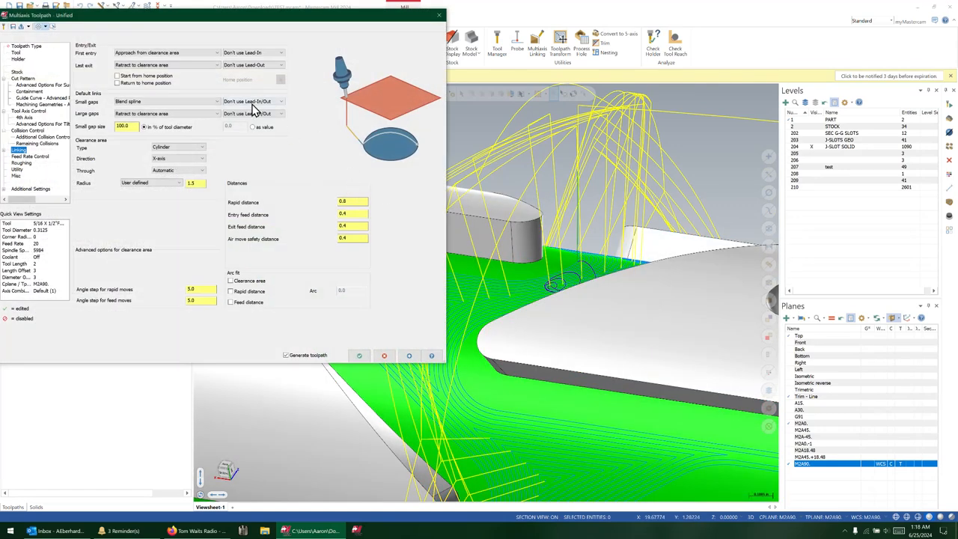
click(253, 110)
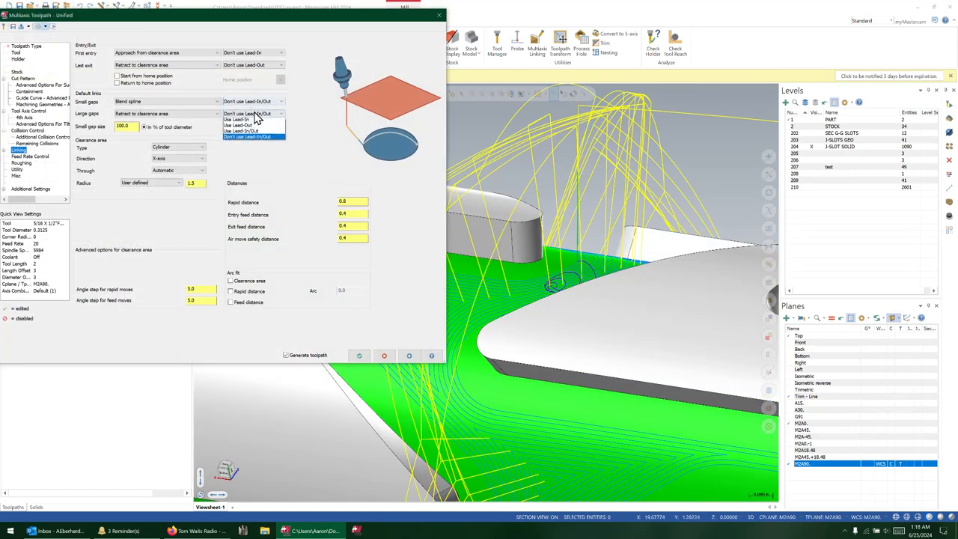
click(260, 129)
click(409, 355)
Step: Examine the generated lead-in and lead-out moves on the large-gap links around the slot junction
scroll(653, 245, down, 2)
scroll(472, 252, up, 2)
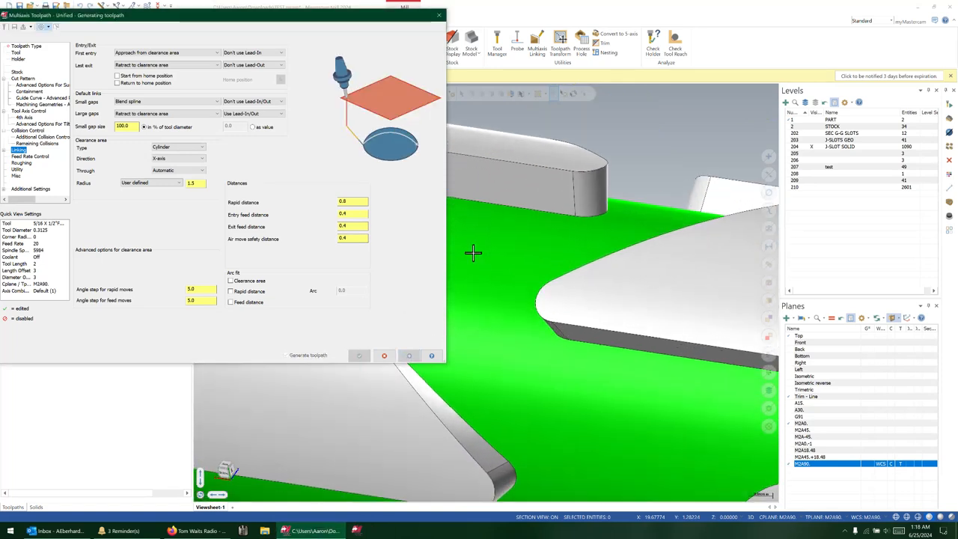
scroll(658, 292, down, 1)
middle_drag(662, 289, 688, 280)
middle_drag(612, 295, 653, 324)
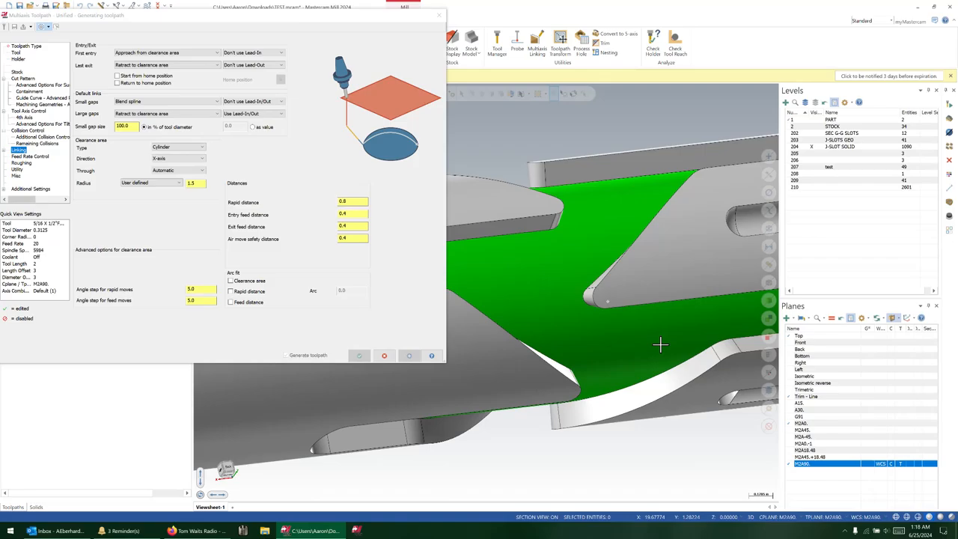
scroll(524, 267, up, 1)
scroll(544, 270, up, 1)
middle_drag(558, 269, 527, 202)
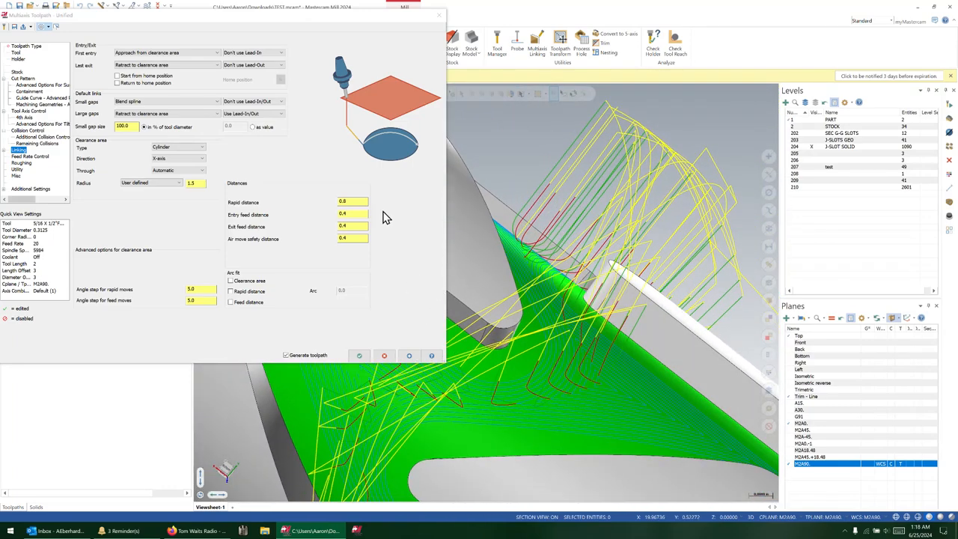
Step: Set the rapid distance to 0.25 and the entry and exit feed distances to 0.05, and regenerate operation 17
click(364, 224)
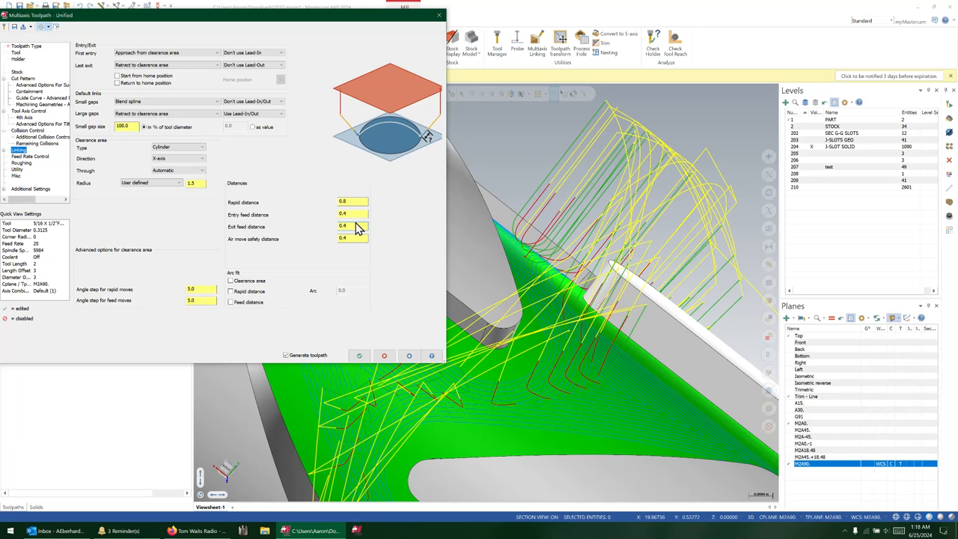
click(341, 201)
key(Return)
key(Return)
text(5)
key(Tab)
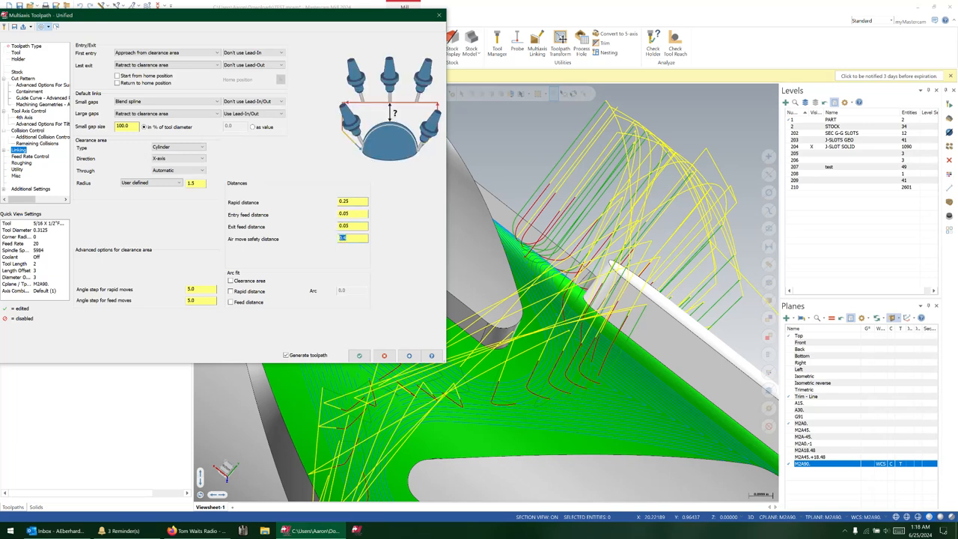
click(409, 356)
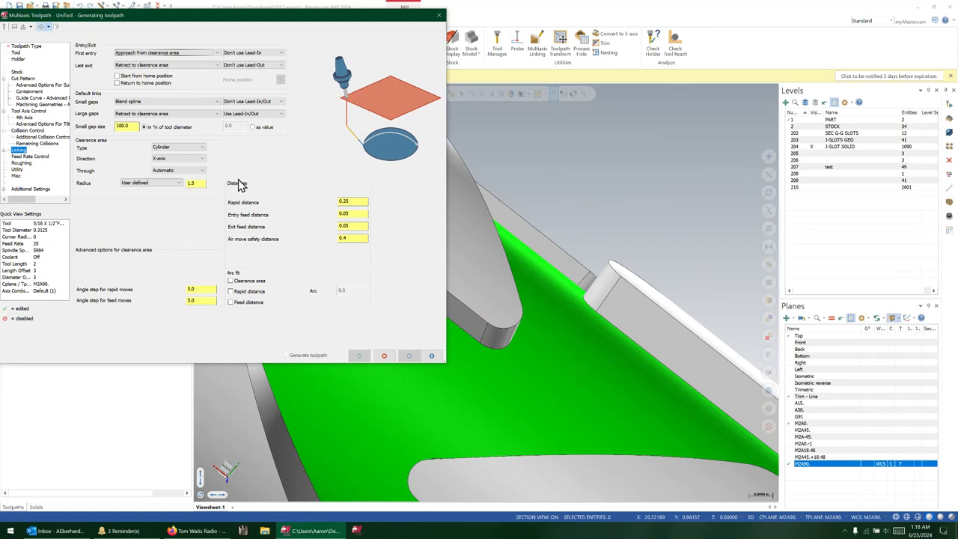
drag(237, 18, 311, 37)
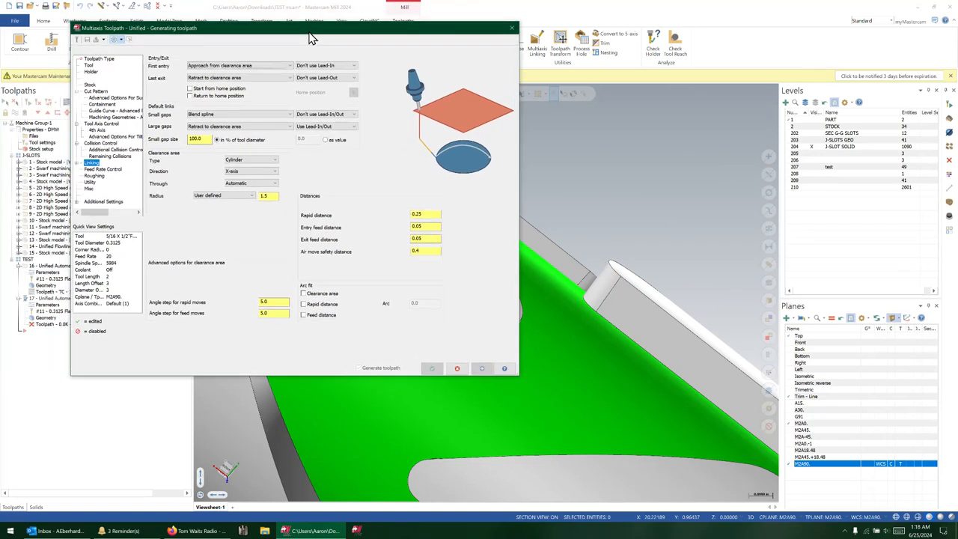
click(438, 372)
scroll(558, 277, down, 3)
middle_drag(558, 278, 506, 336)
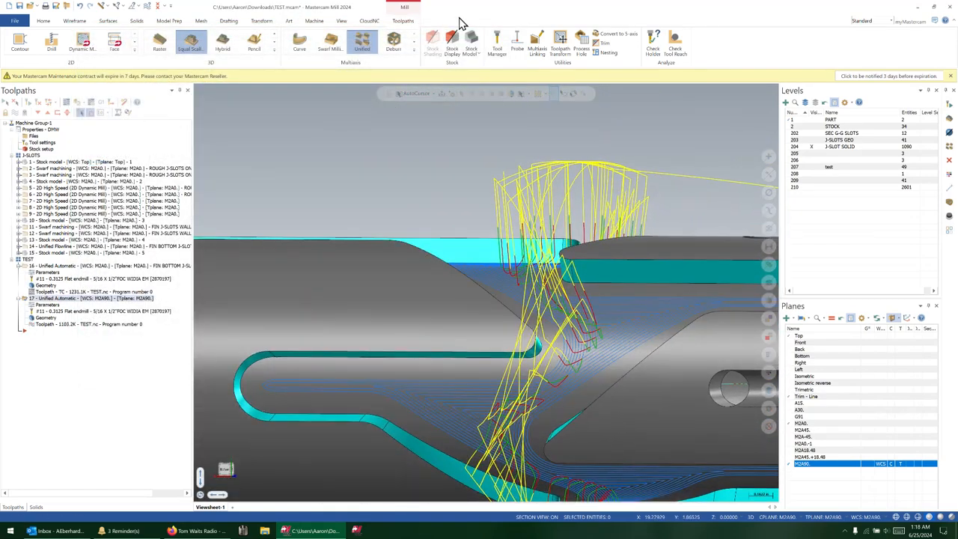
Step: Create a Swarf Milling toolpath using tool 11, the 5/16 flat endmill
click(330, 41)
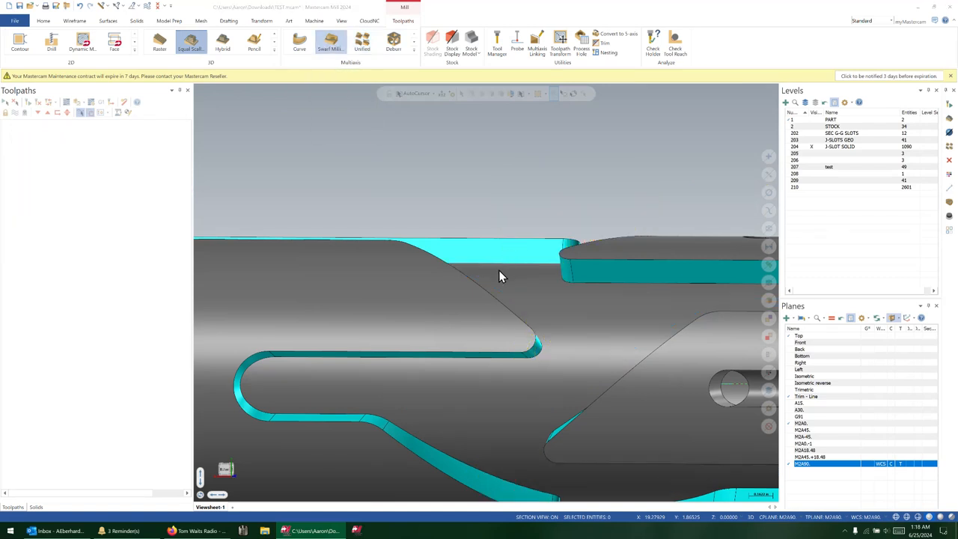
scroll(265, 147, down, 1)
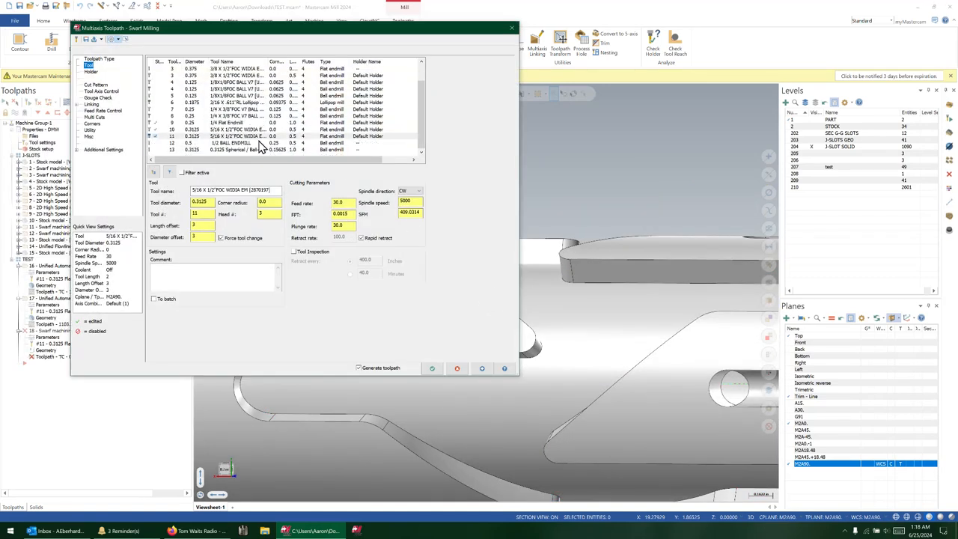
click(230, 136)
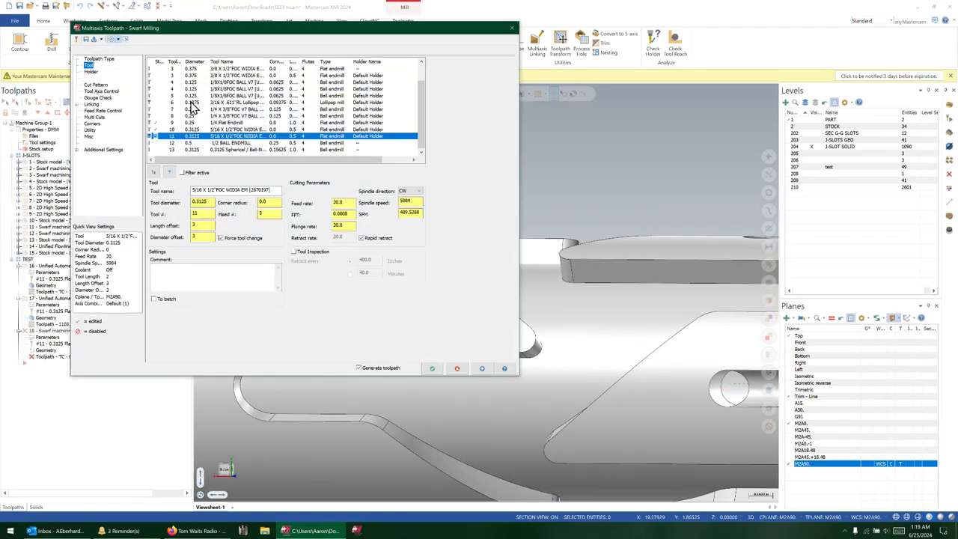
Step: Select the J-slot wall faces around the tube as the swarf geometry for the Swarf Milling toolpath
click(96, 85)
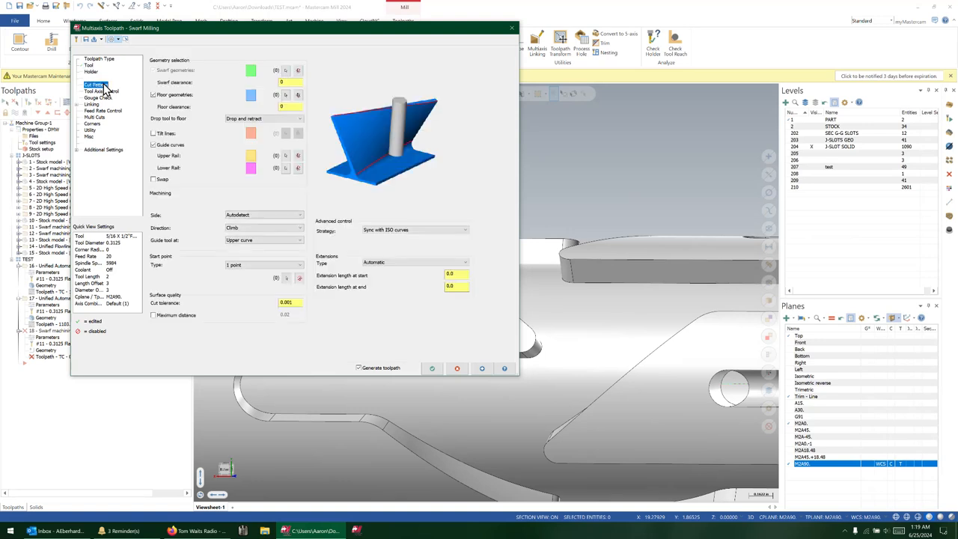
click(285, 71)
scroll(534, 220, up, 3)
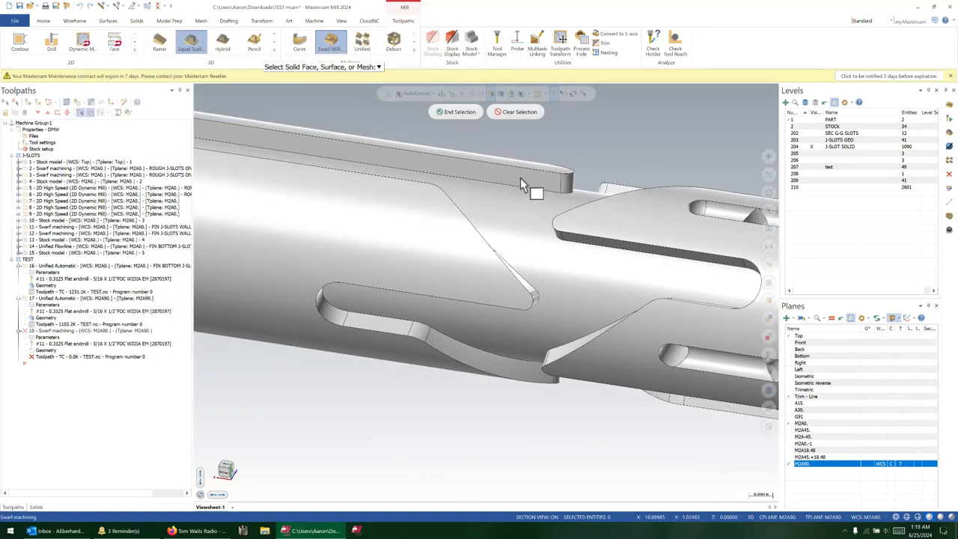
middle_drag(532, 186, 521, 153)
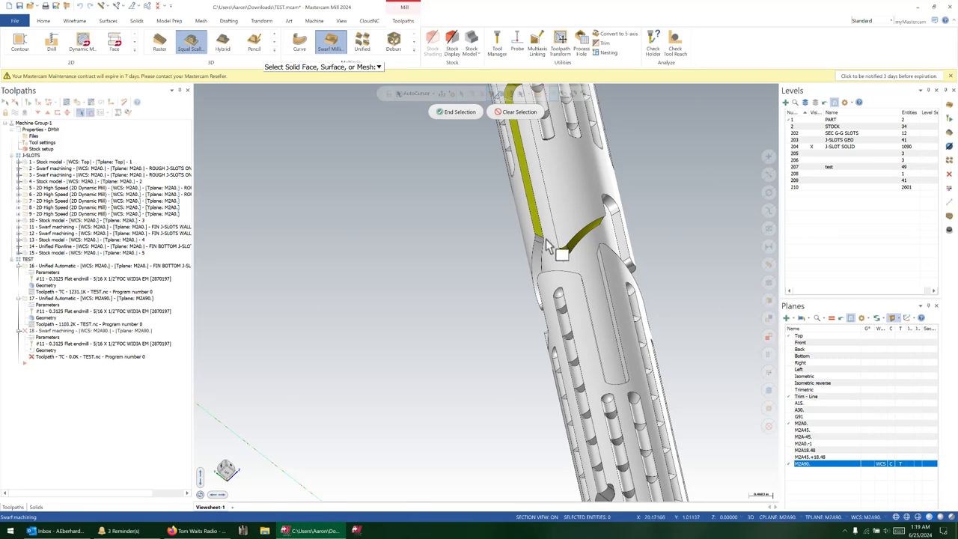
middle_drag(544, 262, 572, 259)
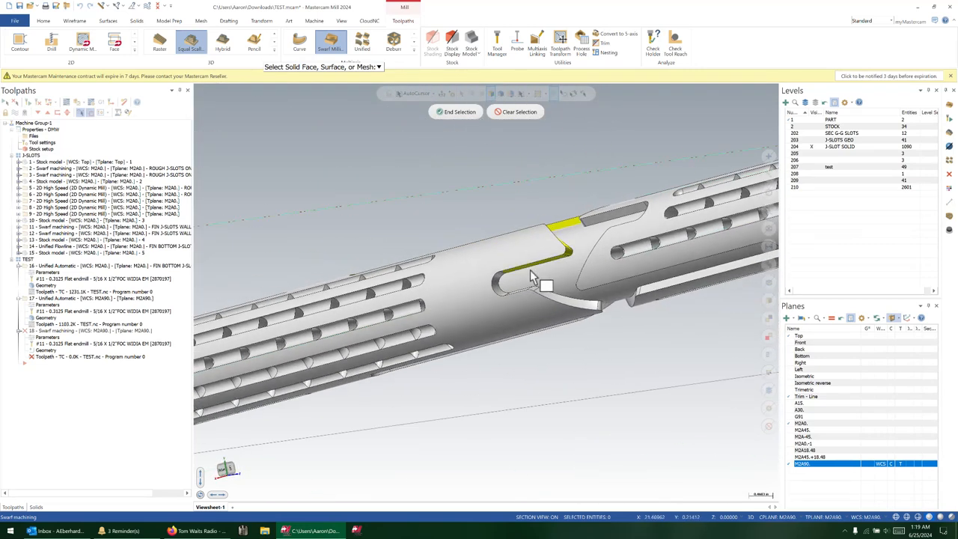
middle_drag(521, 307, 558, 277)
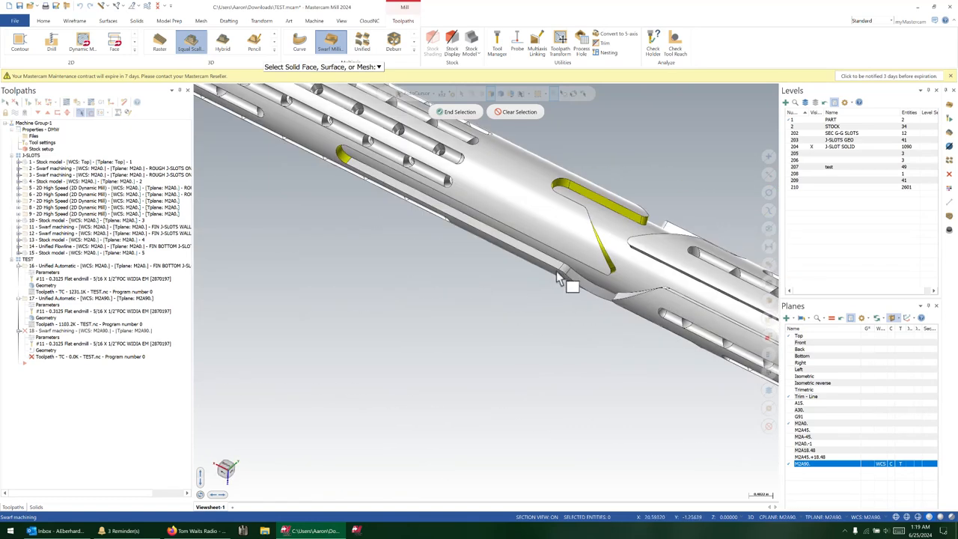
middle_drag(642, 293, 464, 292)
key(Return)
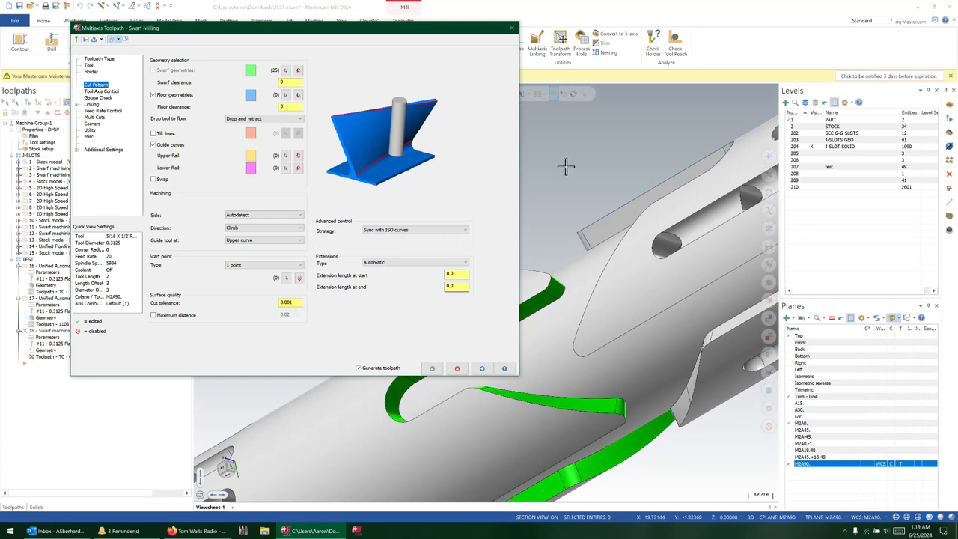
Step: Select the J-slot floor face as the swarf toolpath's floor geometry and turn off guide curves
click(286, 95)
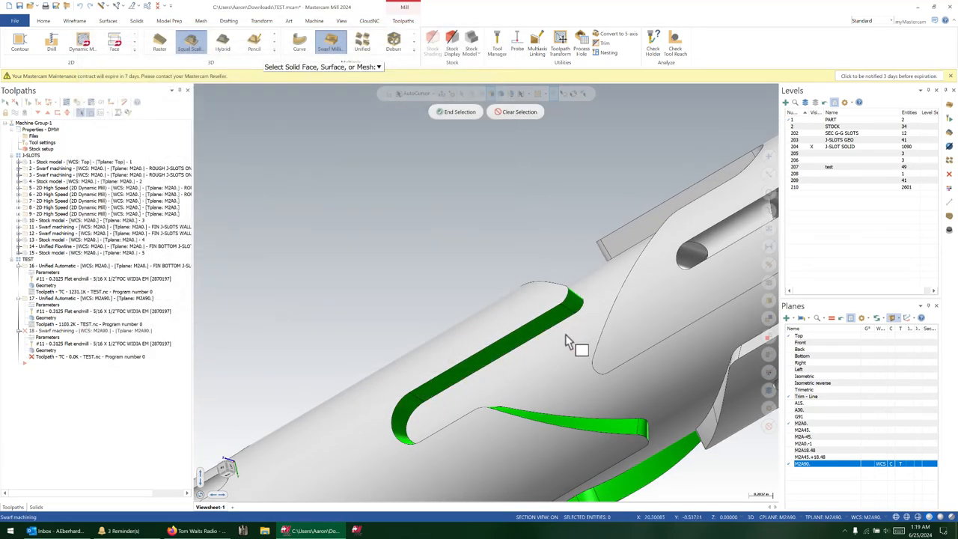
click(459, 112)
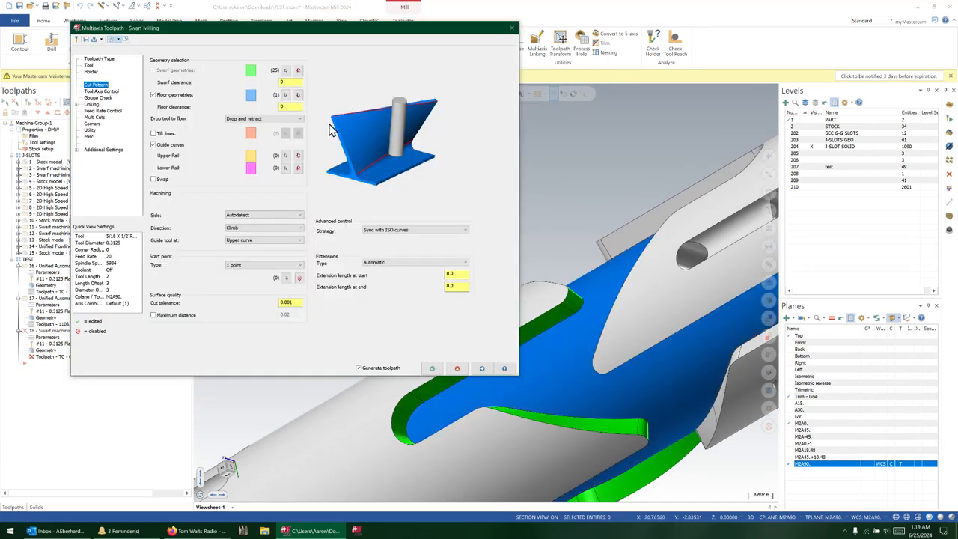
click(154, 146)
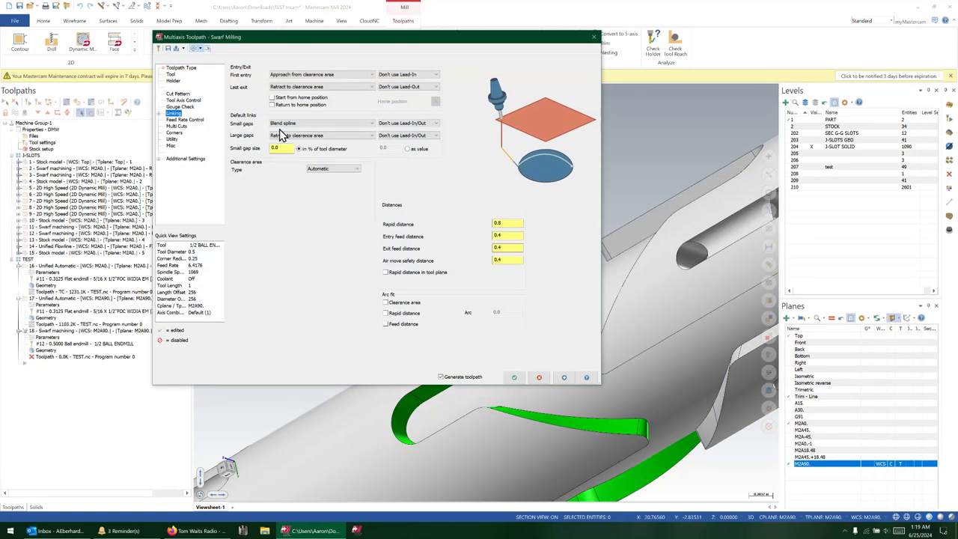
Step: Assign tool 11, the 5/16 flat endmill, to the swarf toolpath and enable its floor geometry
click(174, 76)
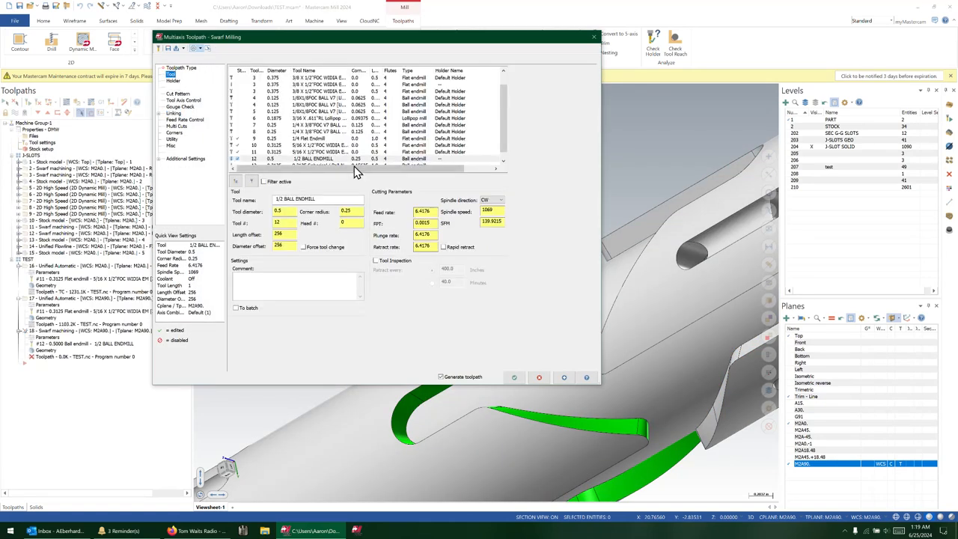
click(314, 145)
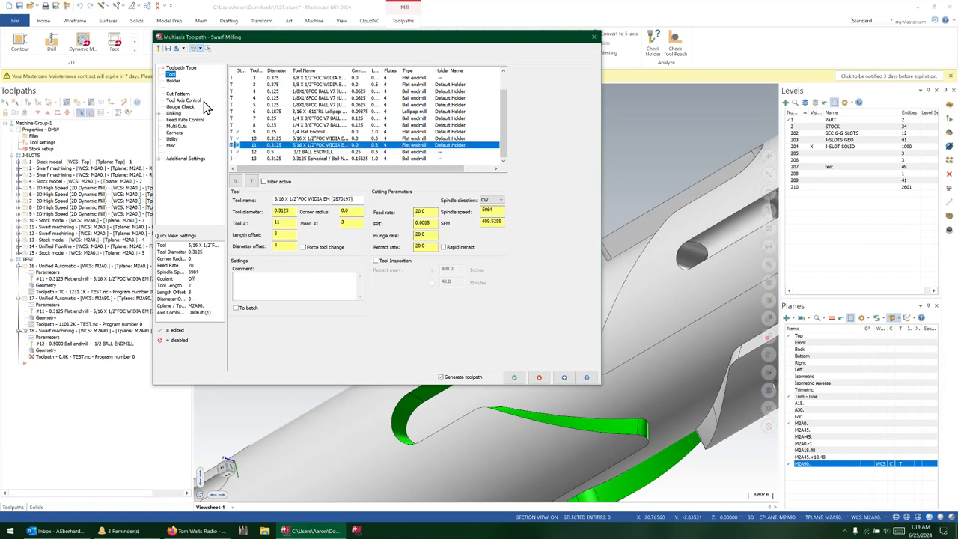
click(178, 94)
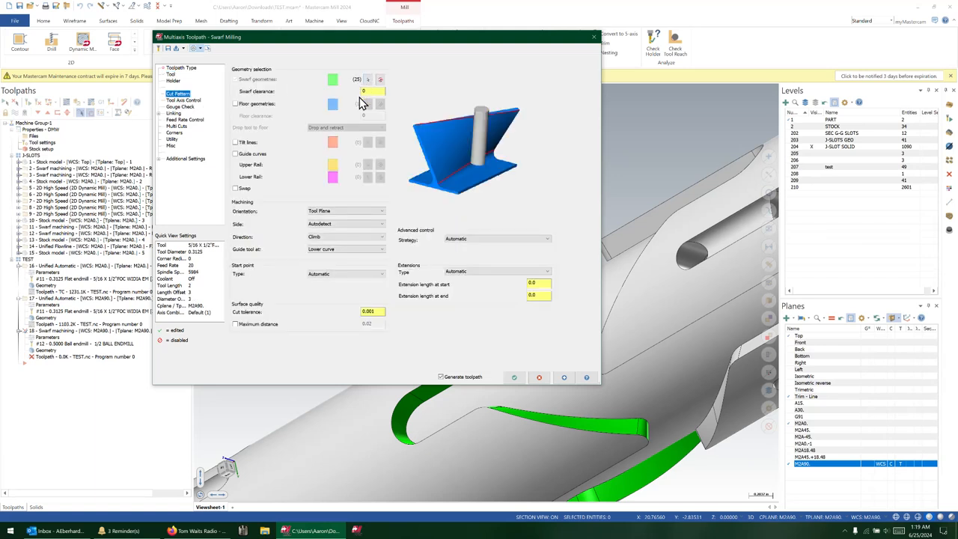
click(271, 105)
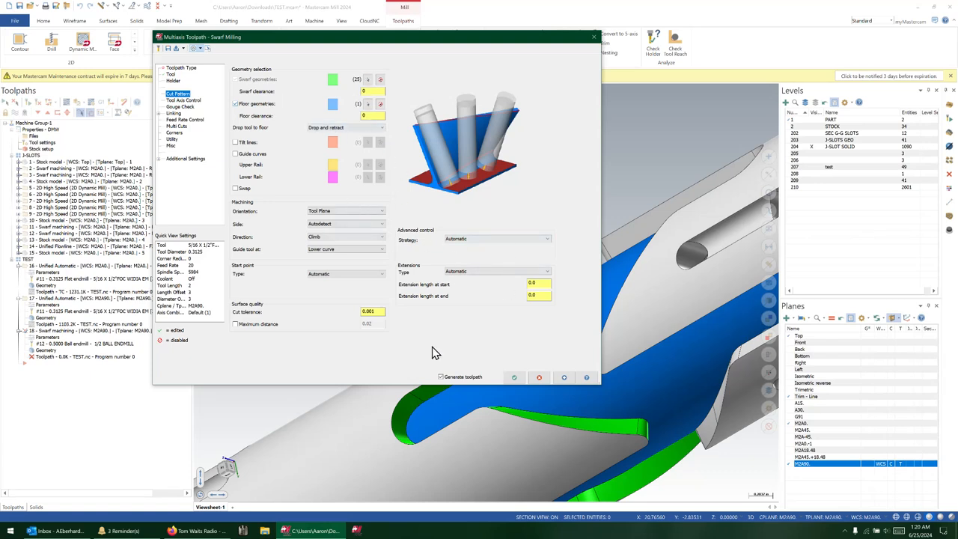
Step: Check the swarf toolpath's tool axis control and generate operation 18 with 5 axis output
click(180, 108)
click(184, 100)
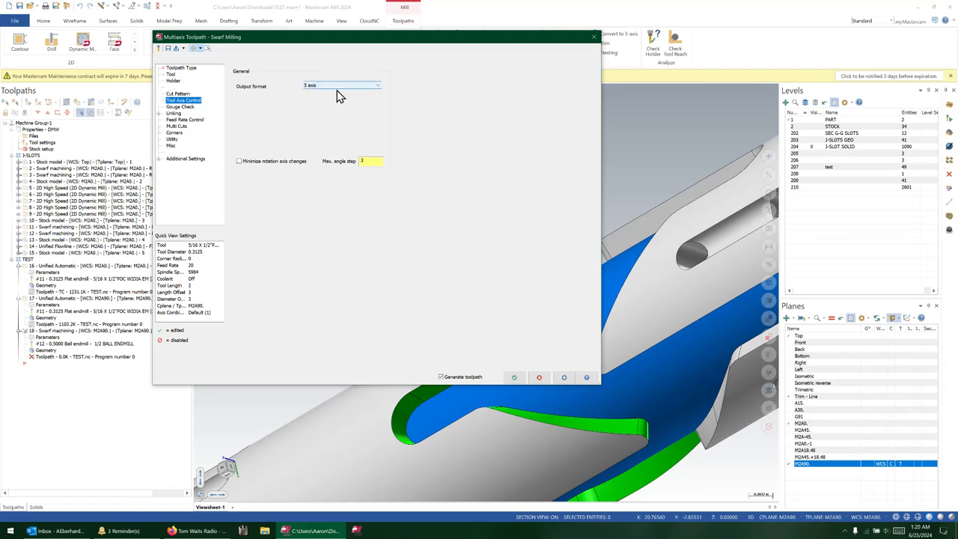
click(563, 377)
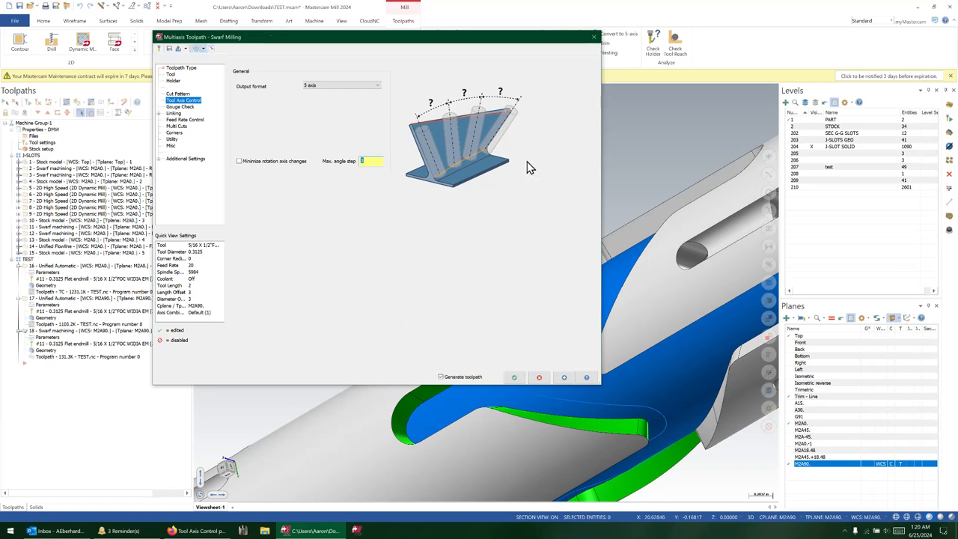
drag(544, 42, 336, 52)
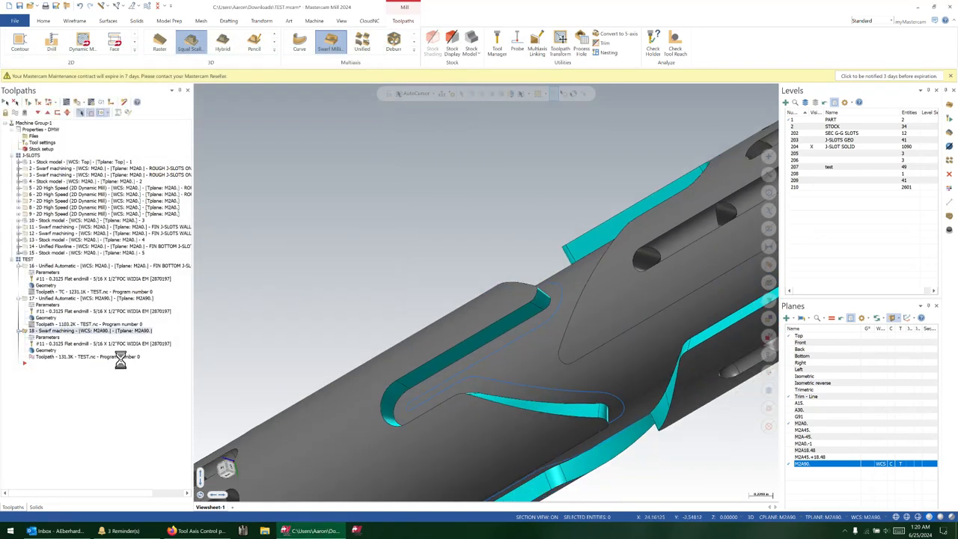
Step: Backplot operation 18 with 5 axis output and examine the tool's tilt and motion along the J-slot walls
click(121, 358)
scroll(513, 194, down, 2)
key(s)
middle_drag(585, 262, 591, 171)
key(s)
key(s)
key(s)
key(s)
key(s)
scroll(545, 287, down, 2)
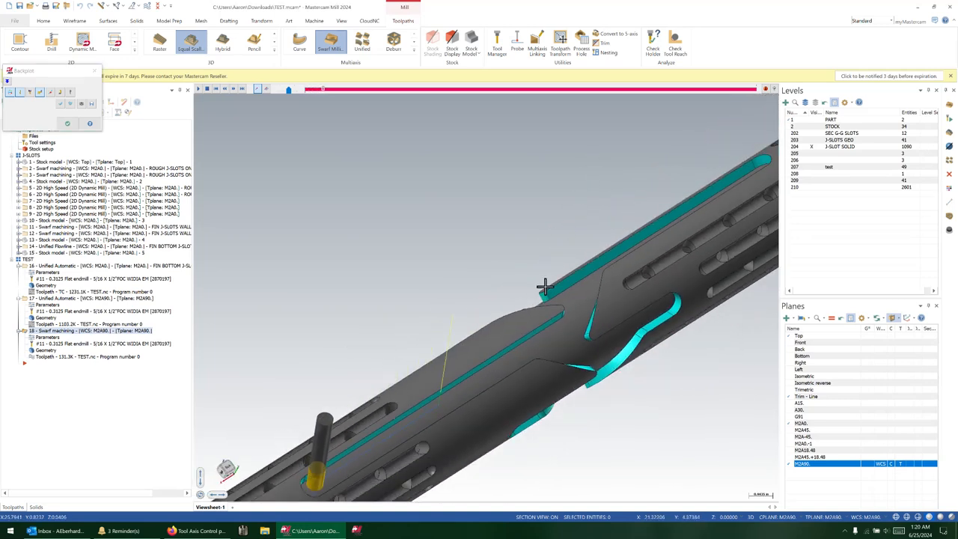
scroll(450, 407, up, 2)
middle_drag(449, 406, 424, 416)
key(Escape)
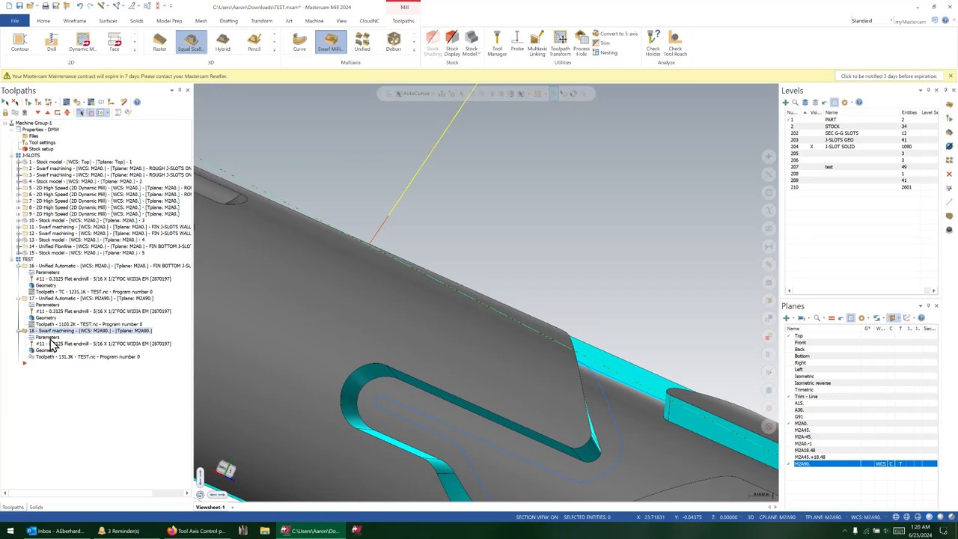
Step: Set operation 18's output format to 4 axis with the X-axis as rotary axis, and regenerate the toolpath
click(73, 337)
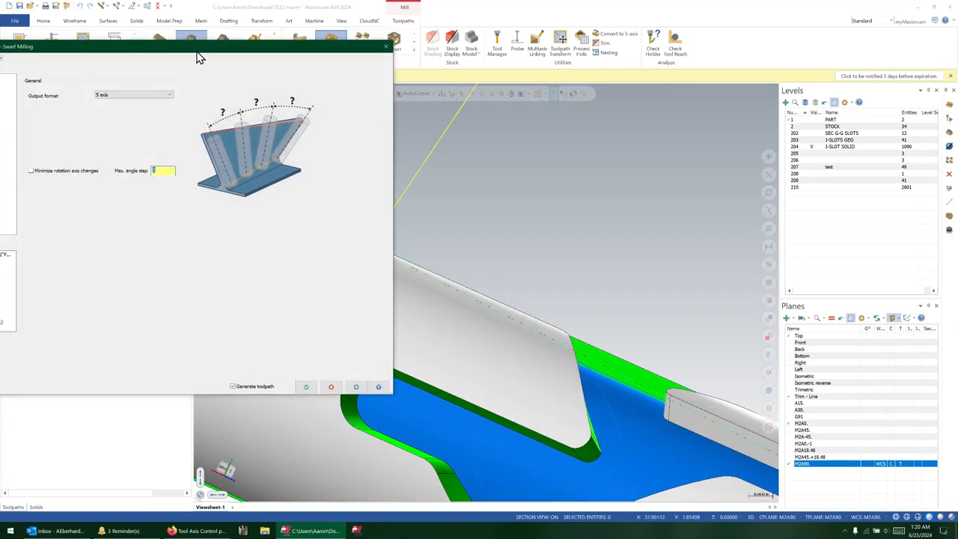
drag(198, 58, 410, 66)
click(367, 107)
click(365, 111)
click(337, 118)
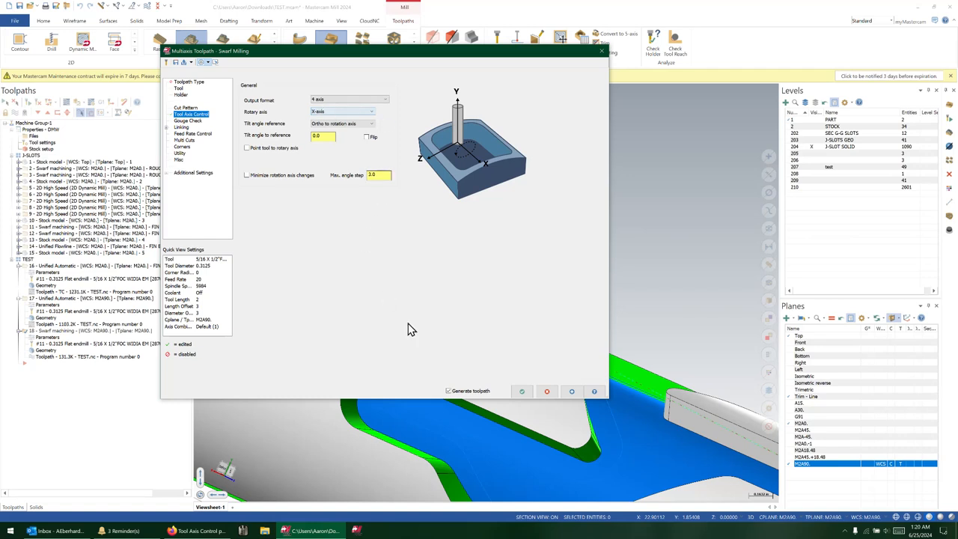
click(524, 392)
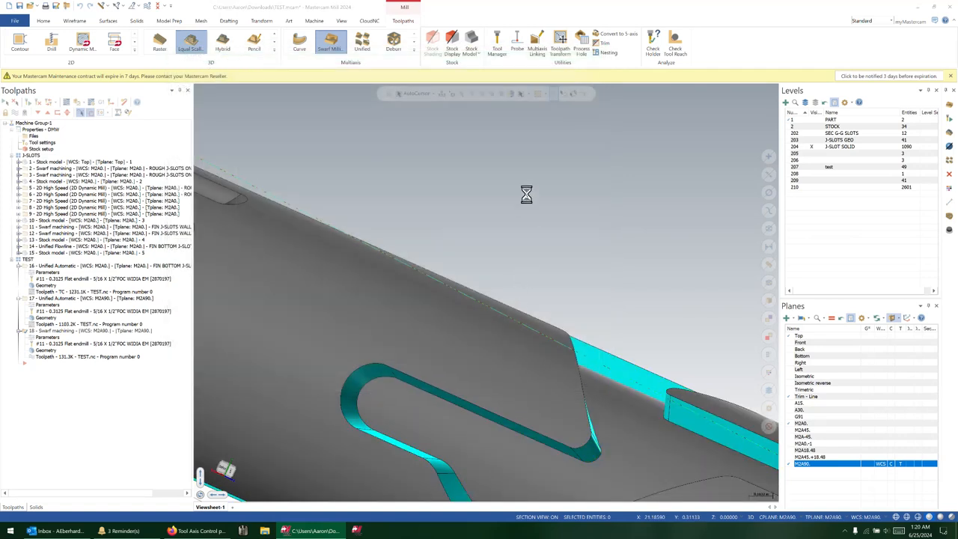
Step: Backplot the 4 axis swarf toolpath and examine the tool's orientation through the J-slots around the tube
scroll(524, 282, down, 5)
middle_drag(561, 330, 559, 317)
scroll(550, 261, up, 3)
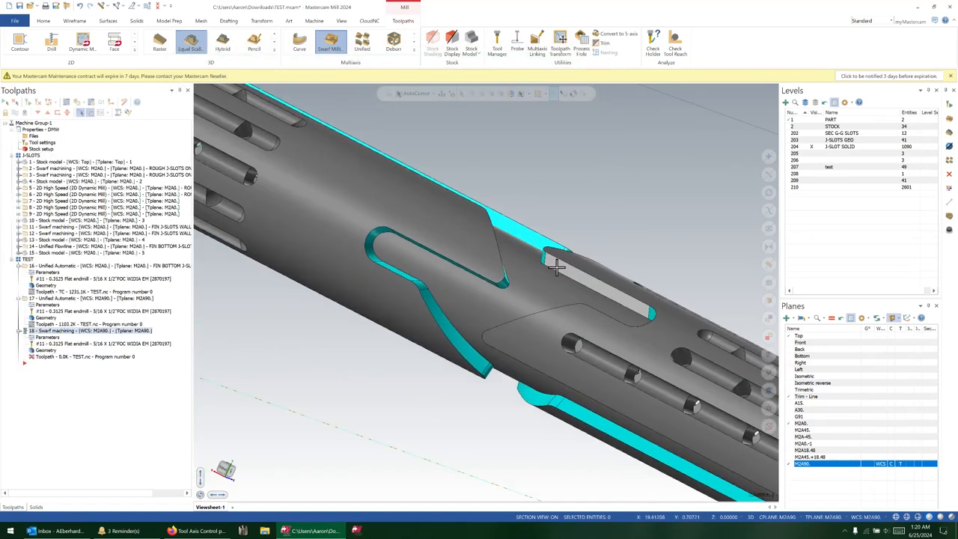
click(133, 357)
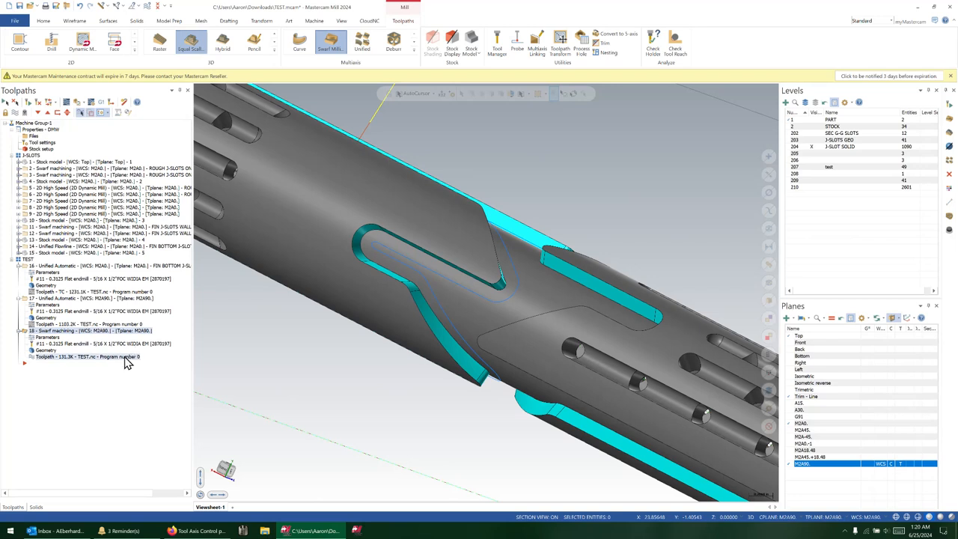
middle_drag(385, 299, 416, 255)
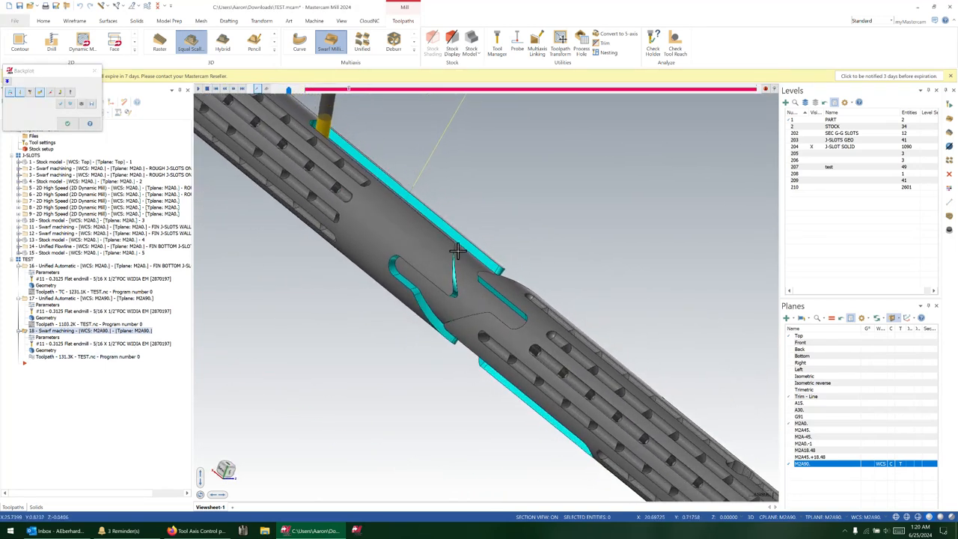
scroll(441, 237, up, 2)
middle_drag(435, 303, 343, 304)
scroll(467, 294, up, 3)
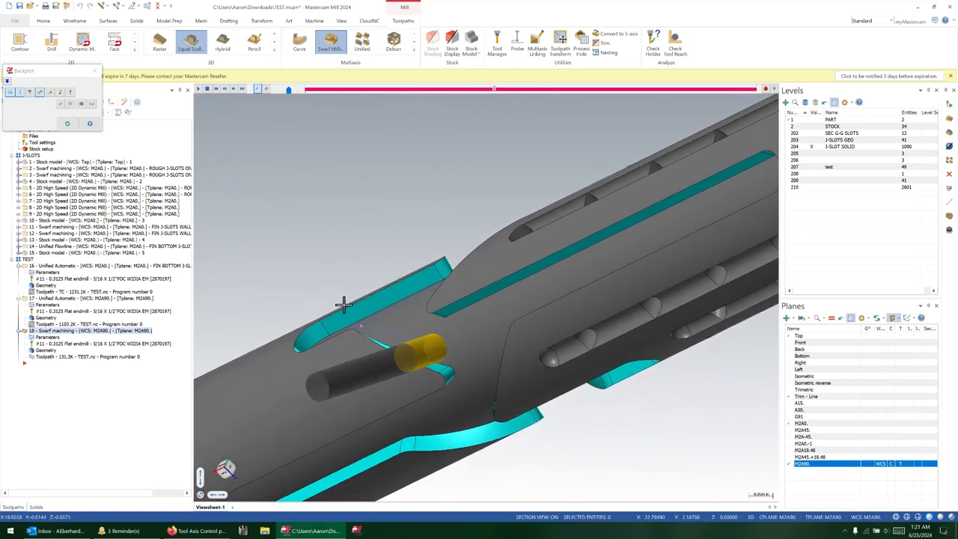